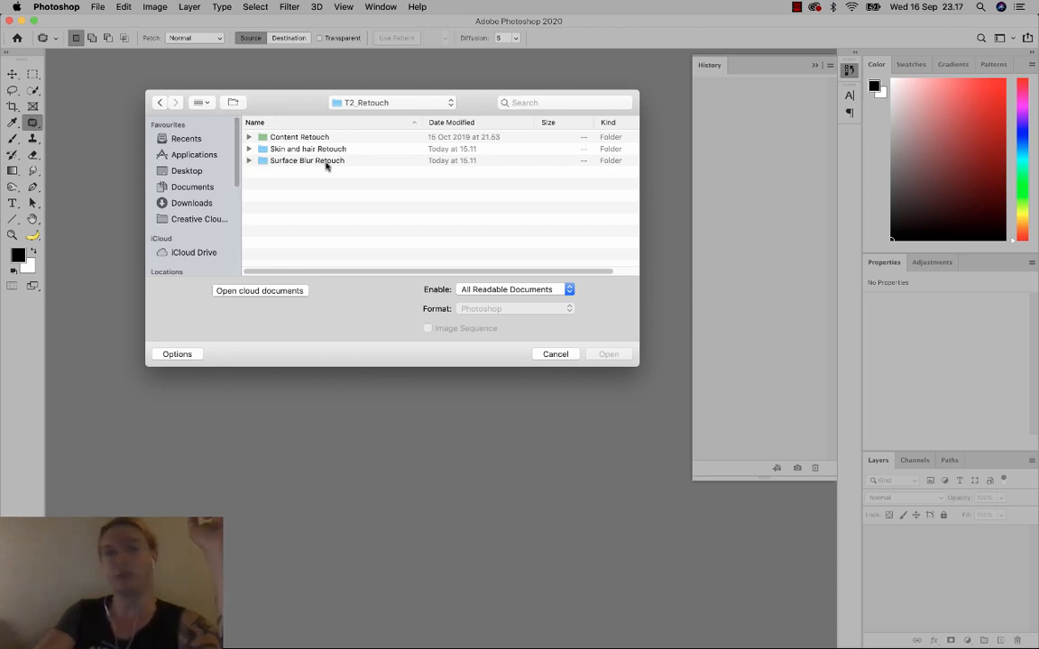
# Browse into the Skin and hair Retouch folder and open 1_redeye_1.jpg.
pyautogui.click(320, 151)
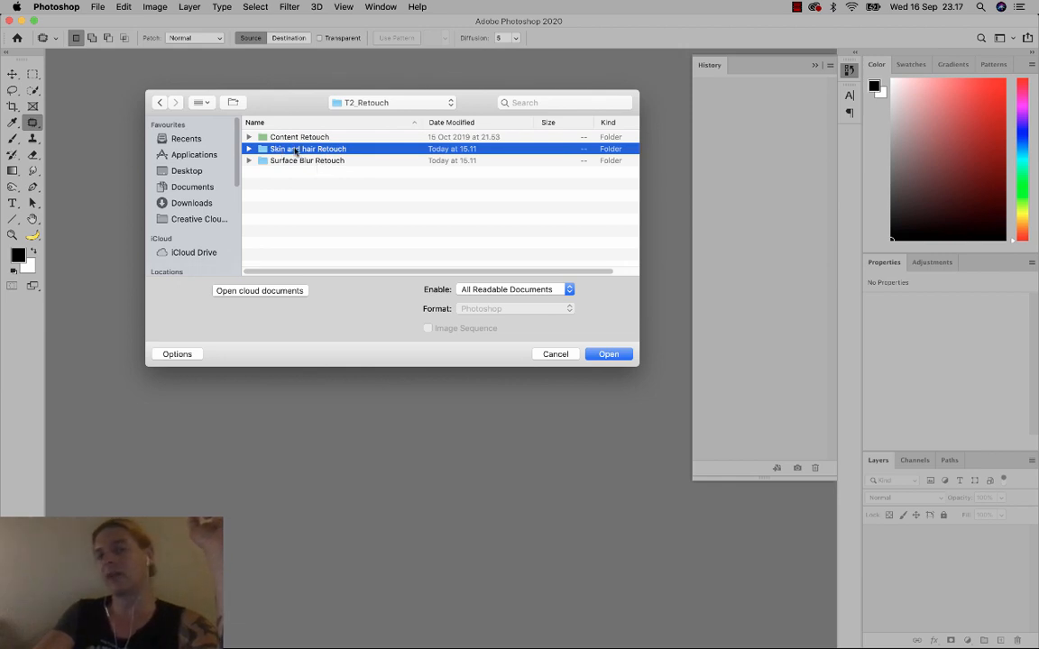
pyautogui.doubleClick(295, 150)
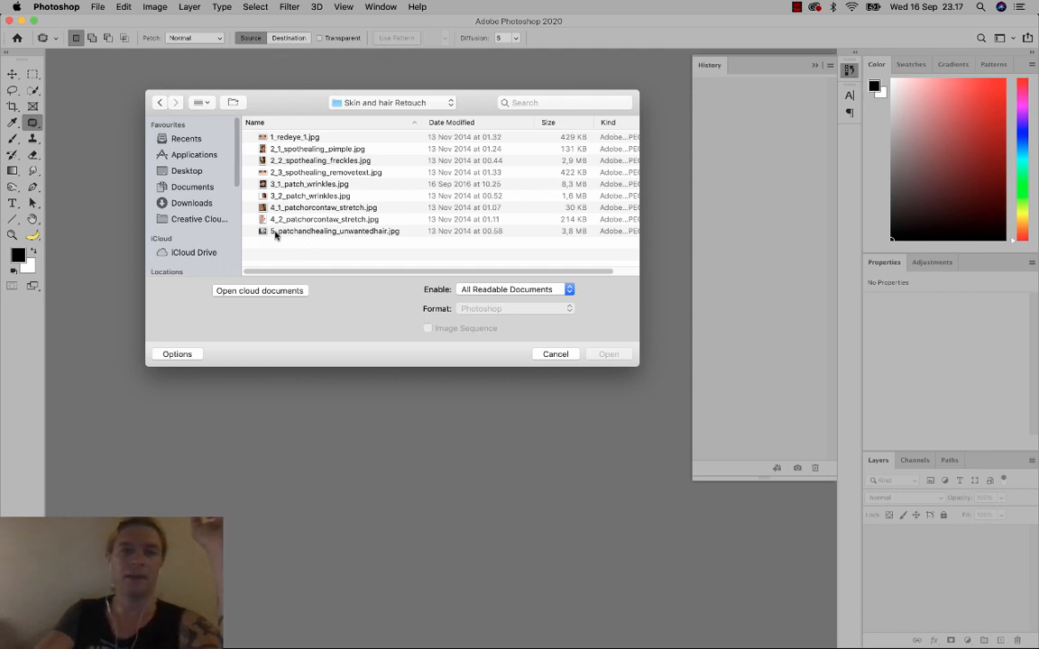
pyautogui.click(300, 138)
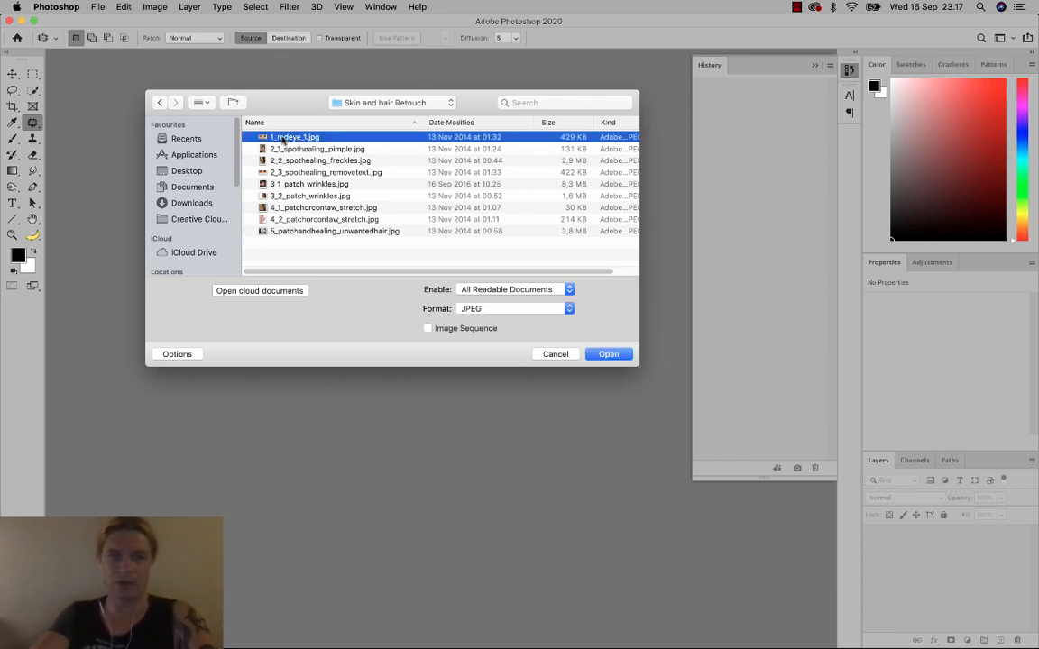
pyautogui.click(610, 354)
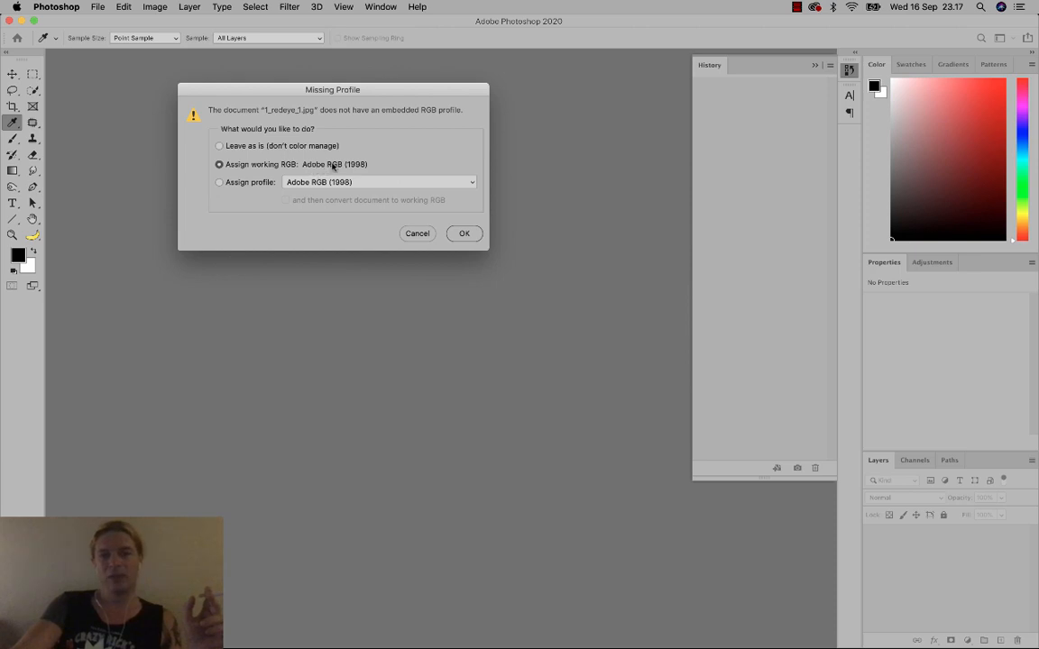
# Assign the Adobe RGB (1998) profile to the red-eye photo and open it.
pyautogui.click(219, 183)
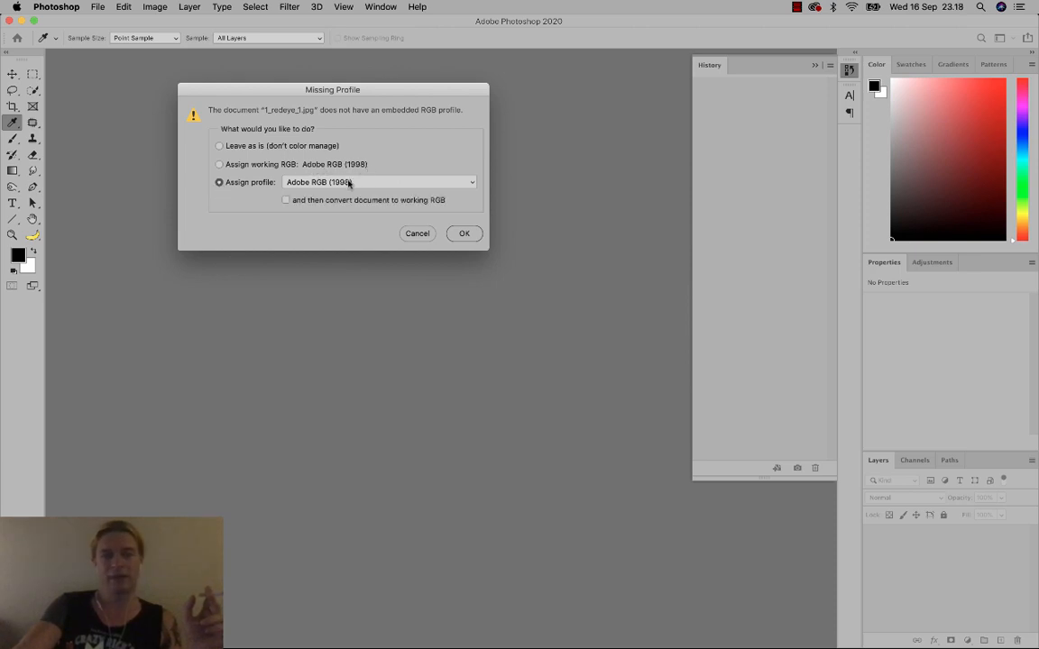
pyautogui.click(305, 185)
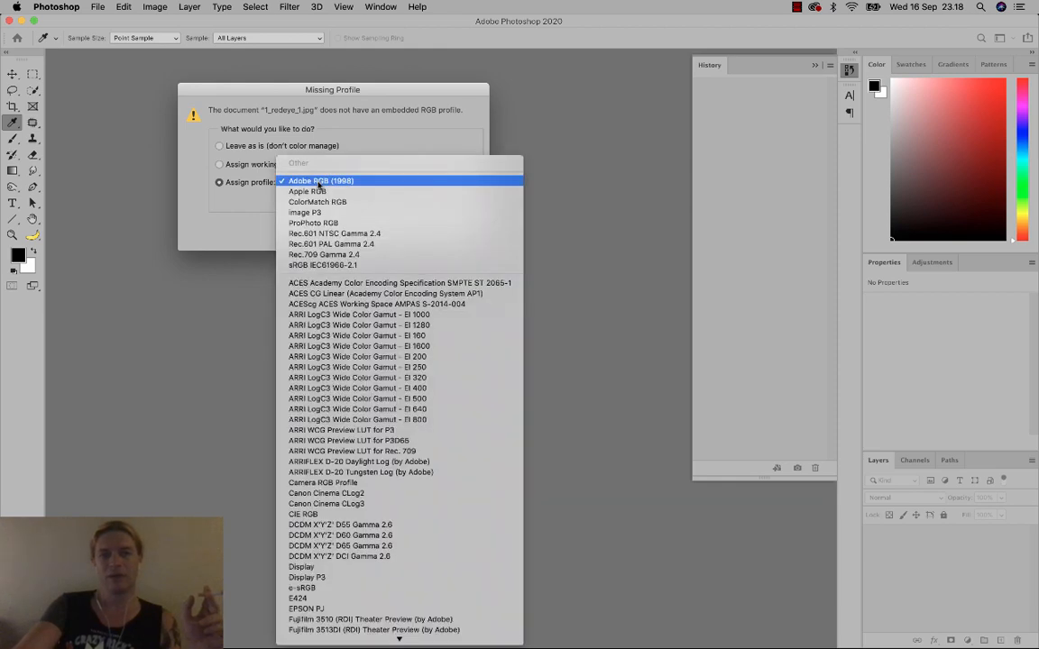
pyautogui.click(356, 182)
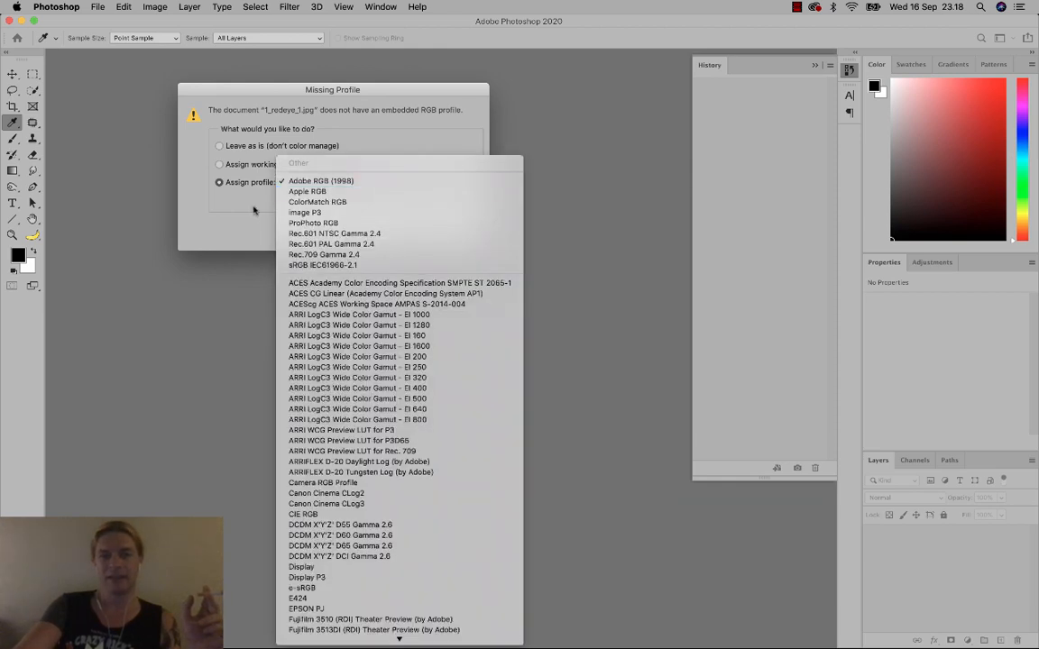
pyautogui.click(465, 234)
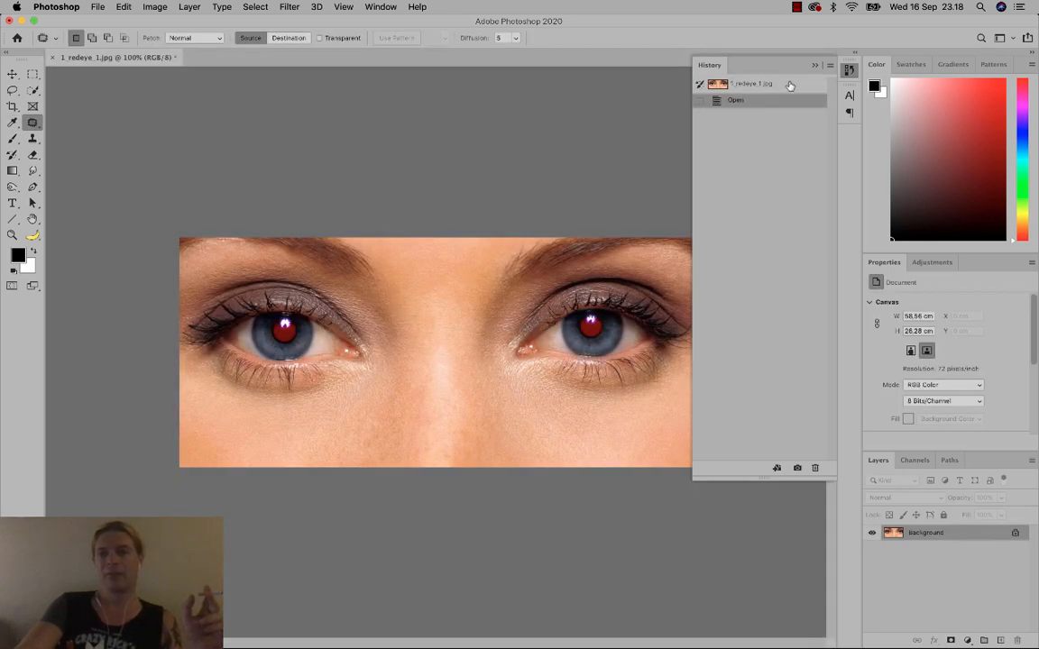
# Apply the Europe Prepress 3 colour settings preset with Profile Mismatches Ask When Opening turned off.
pyautogui.click(815, 66)
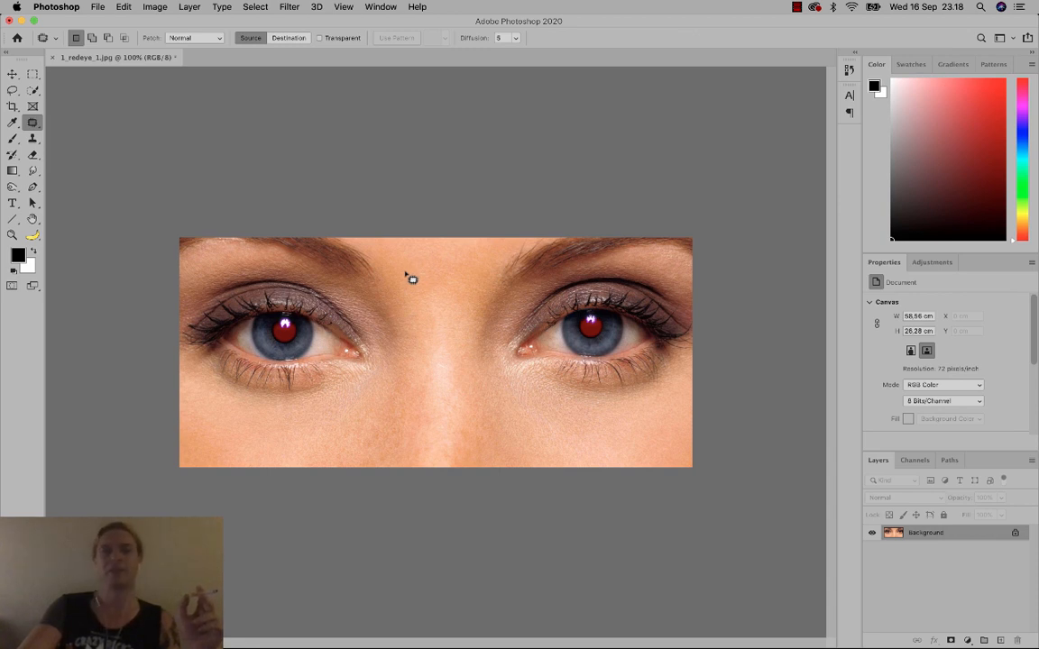
pyautogui.click(119, 6)
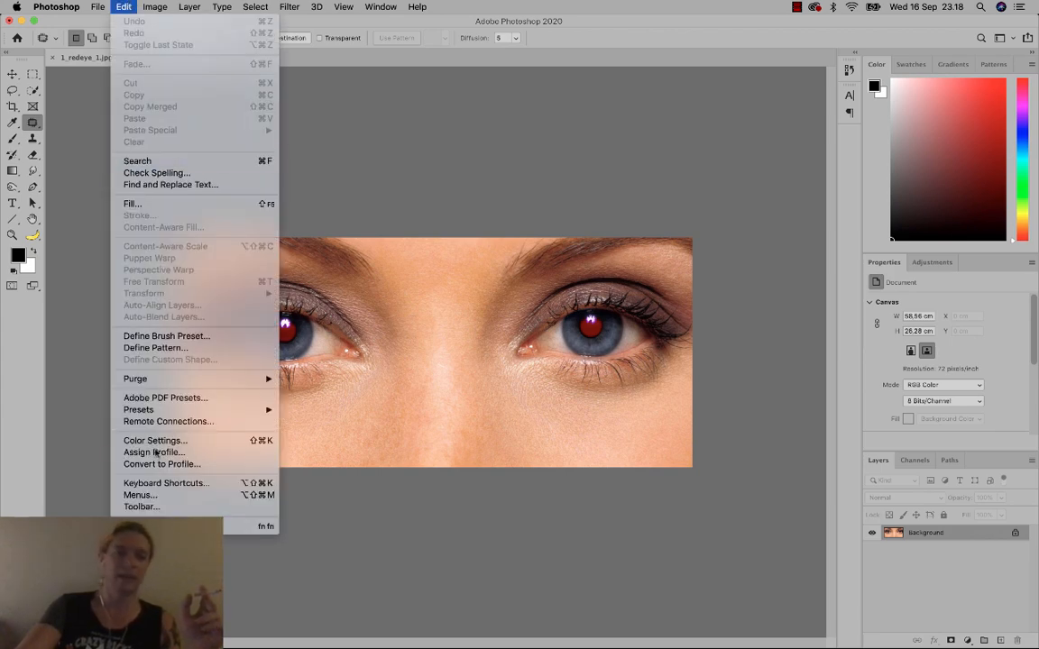
pyautogui.click(155, 445)
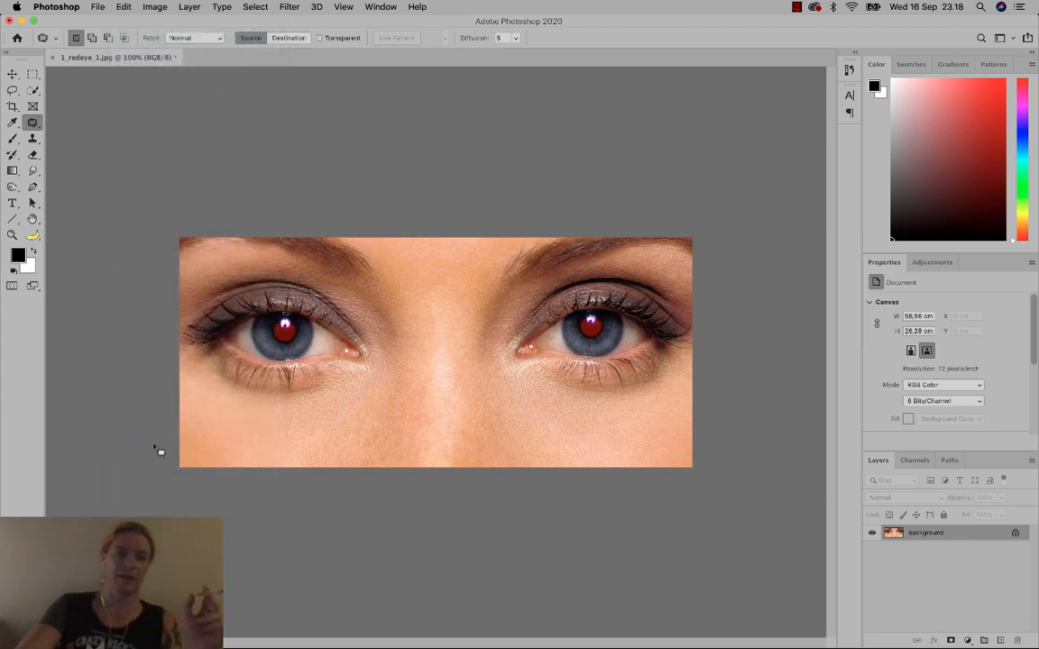
pyautogui.click(219, 93)
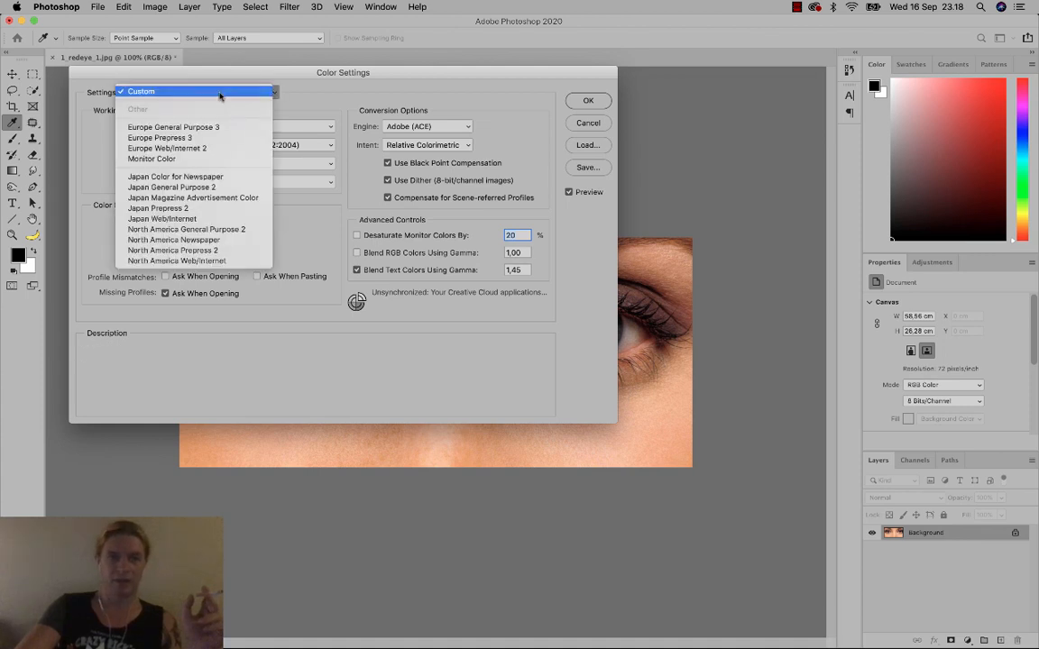
pyautogui.click(194, 138)
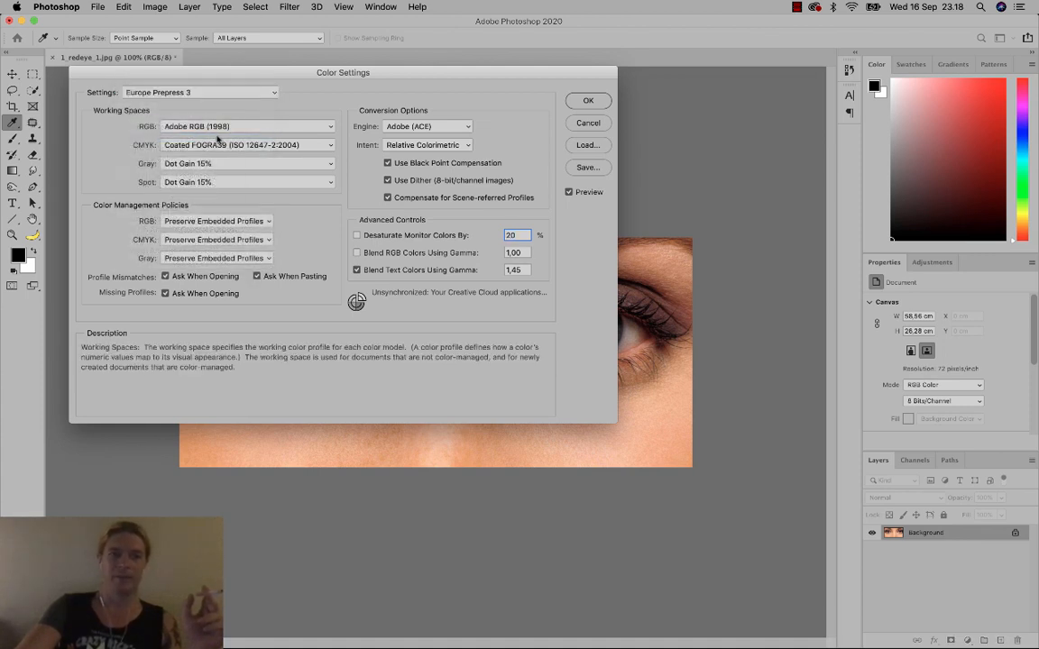
pyautogui.moveTo(175, 127)
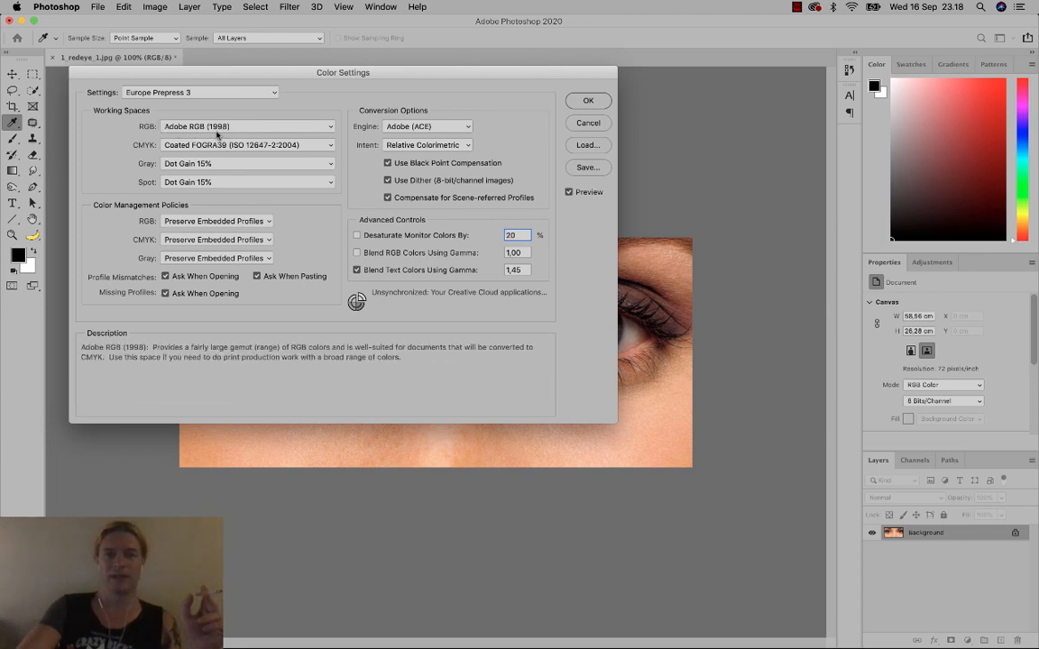
pyautogui.moveTo(218, 146)
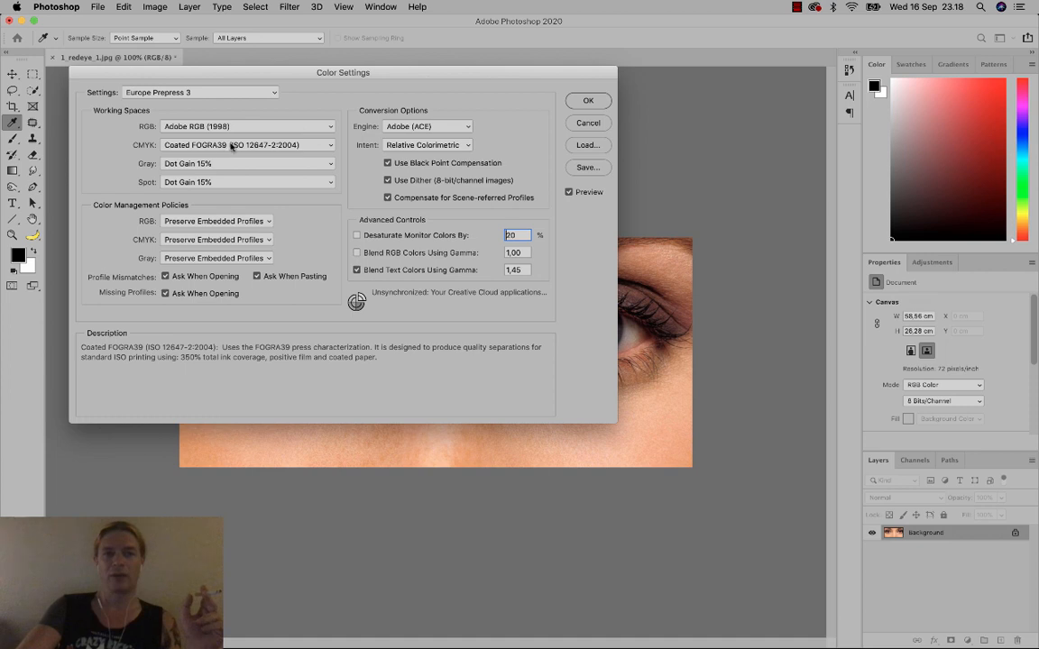
pyautogui.click(166, 277)
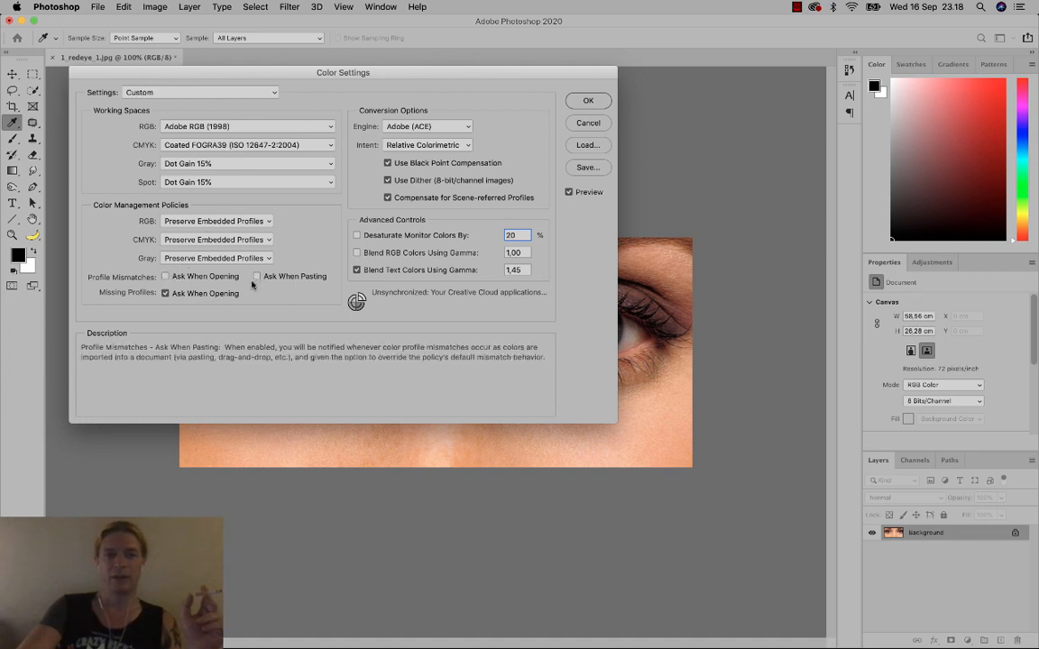
pyautogui.moveTo(180, 300)
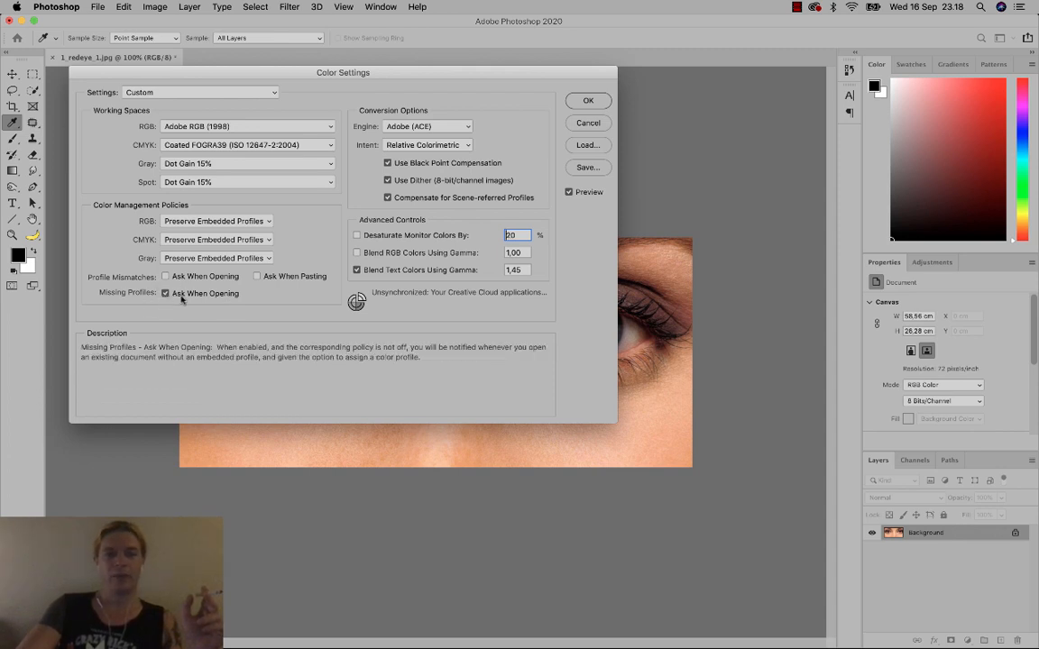
pyautogui.click(585, 101)
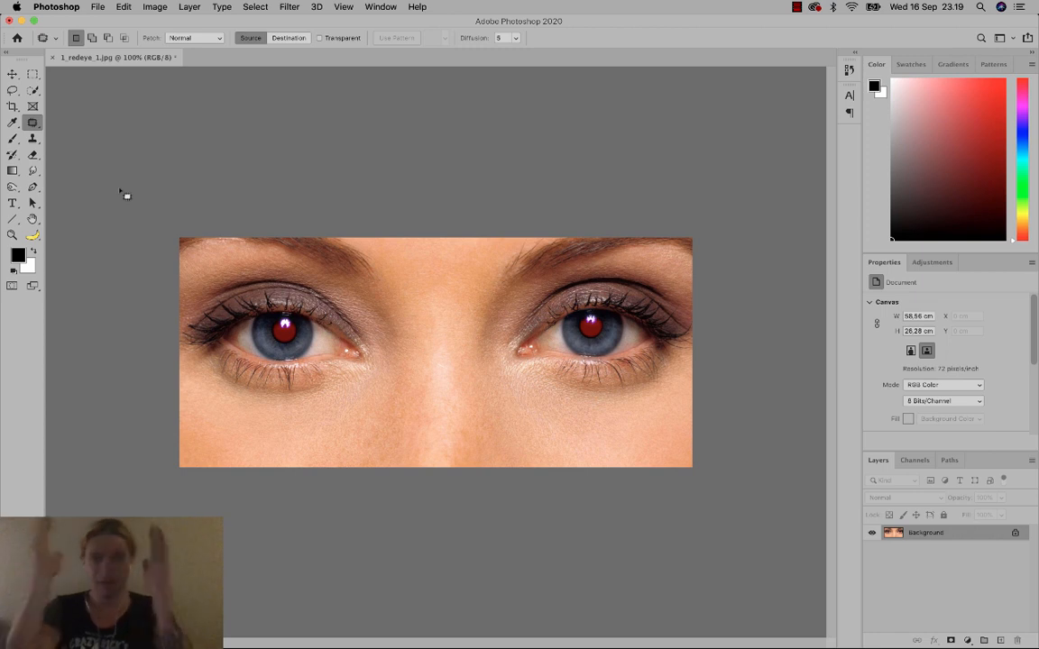
# Select the Red Eye Tool from the healing tools flyout.
pyautogui.click(30, 124)
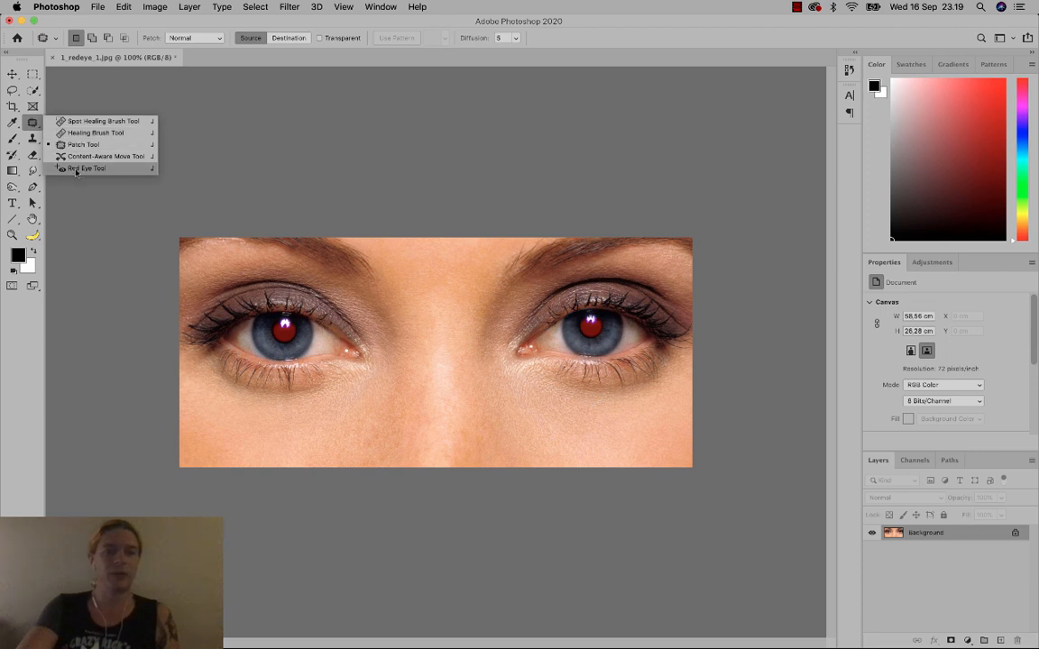
pyautogui.click(34, 127)
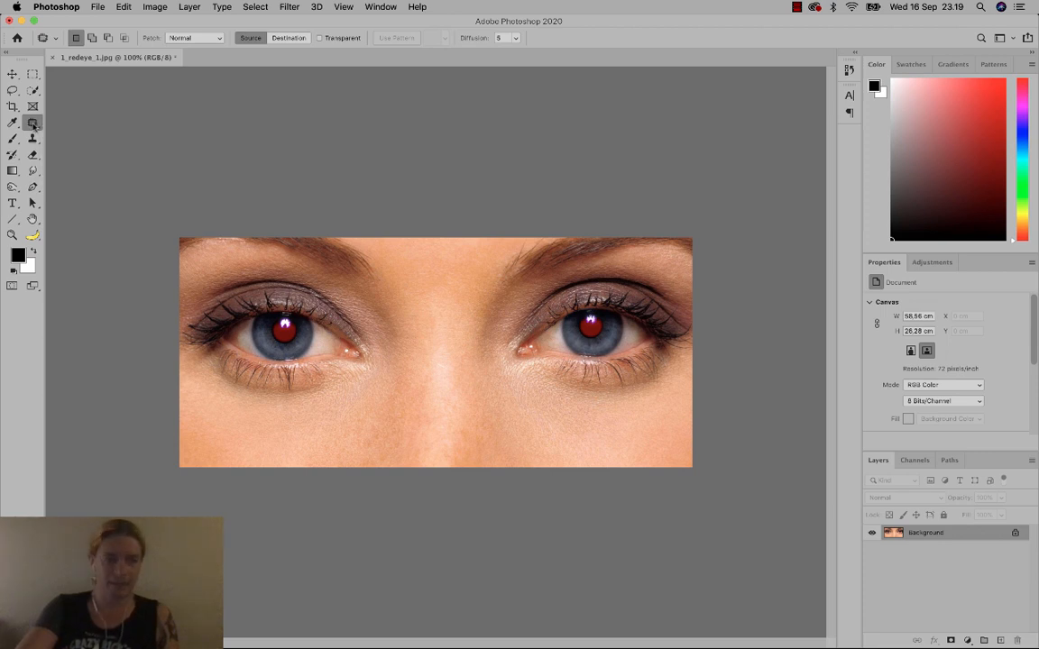
pyautogui.click(33, 126)
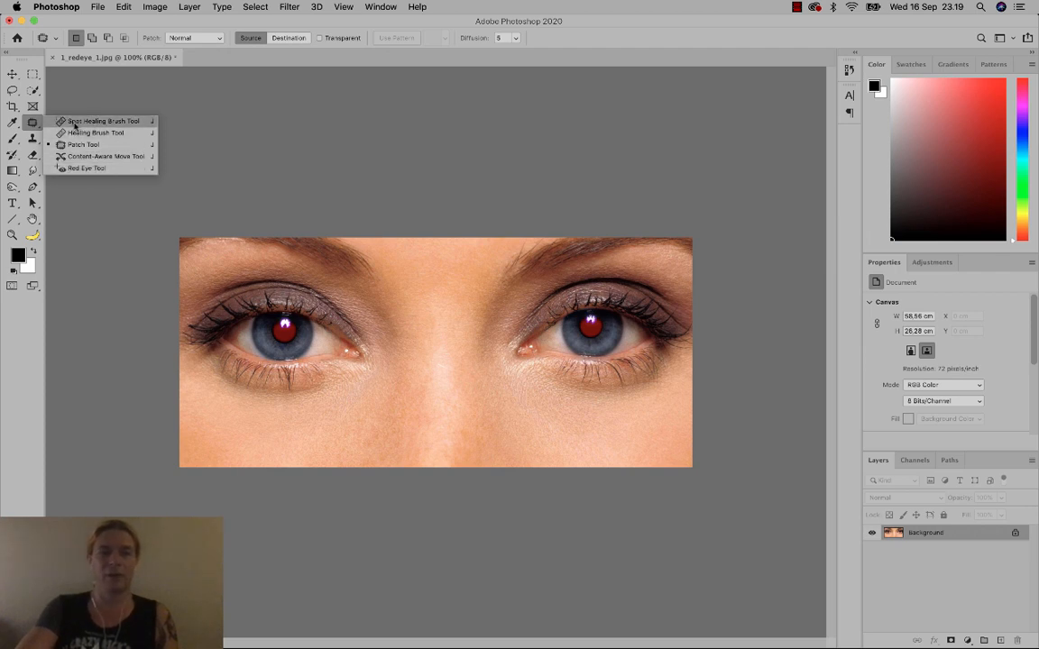
pyautogui.click(88, 169)
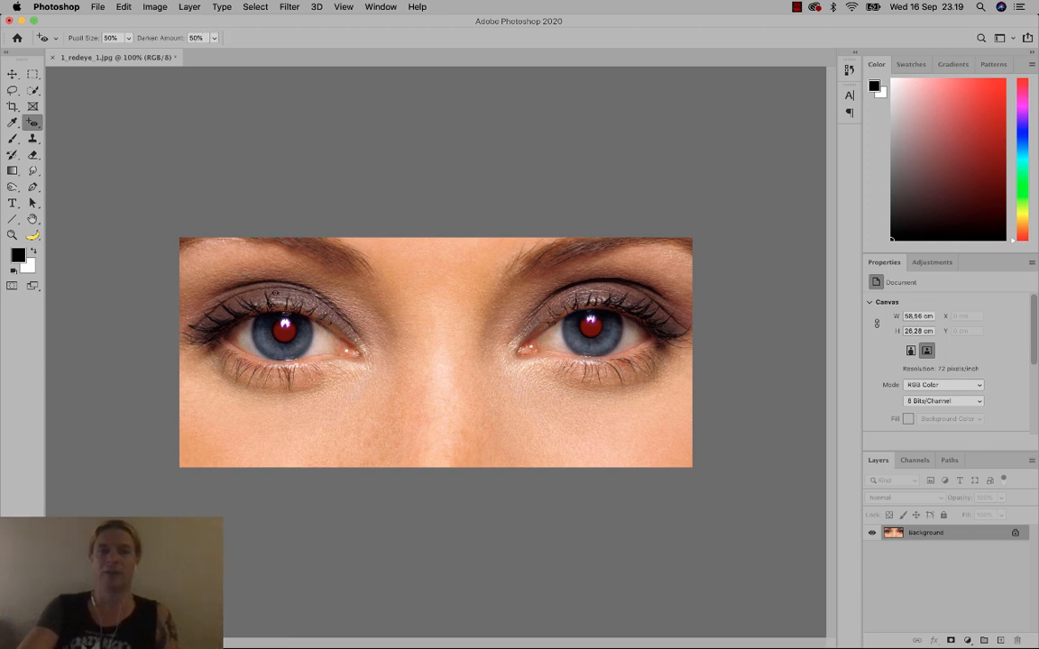
# Correct both red pupils with the Red Eye Tool, undo, then correct both again.
pyautogui.click(285, 330)
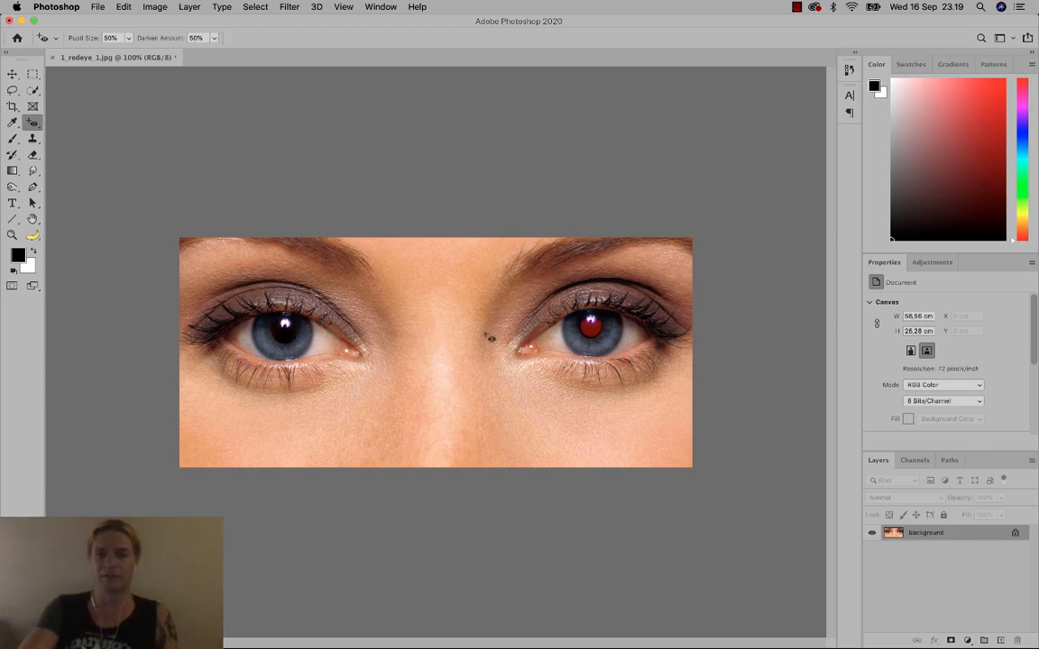
pyautogui.click(593, 329)
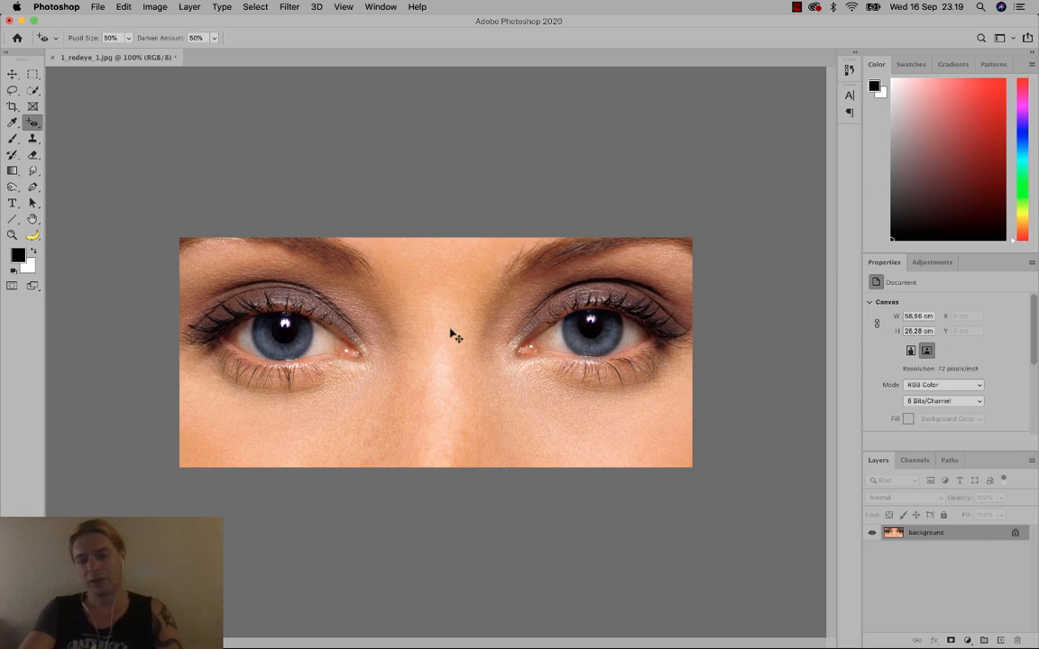
pyautogui.press('super+z')
pyautogui.press('super+z')
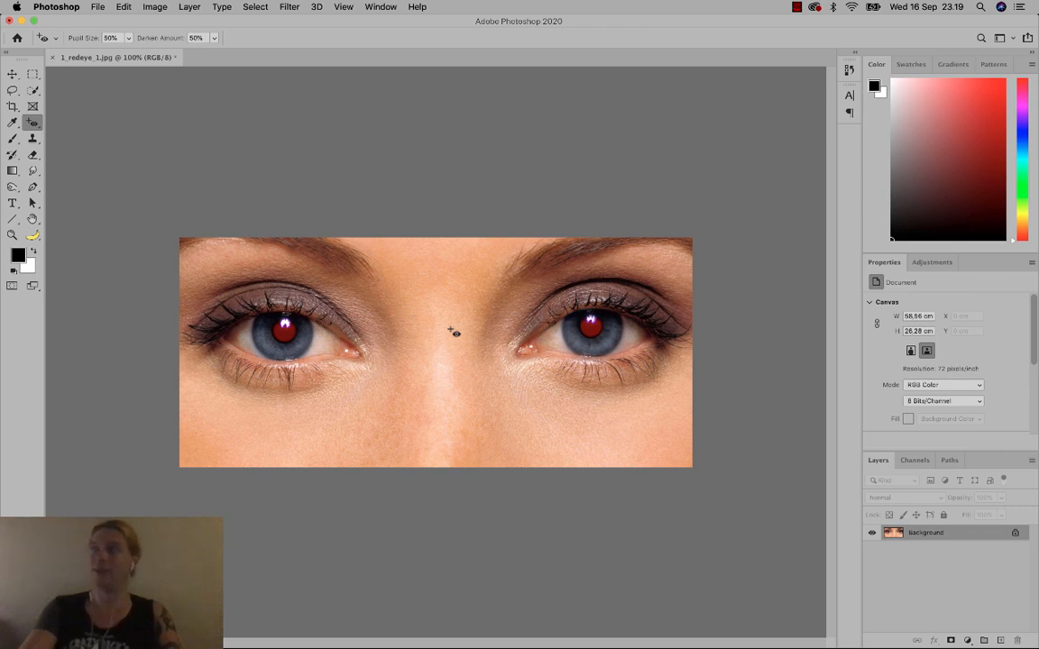
pyautogui.click(282, 327)
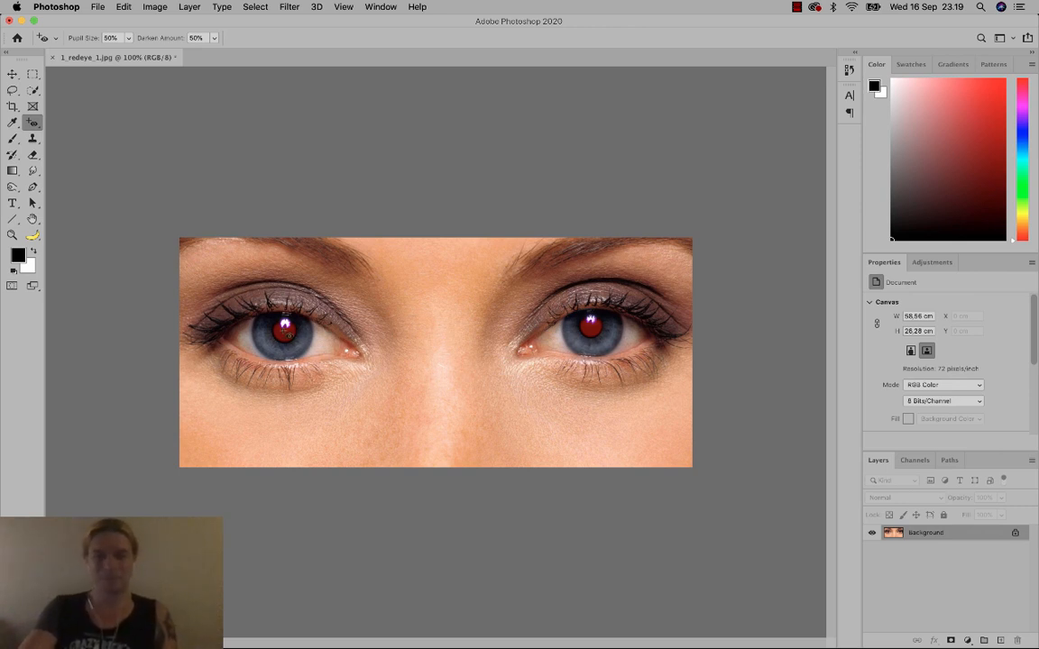
pyautogui.click(590, 327)
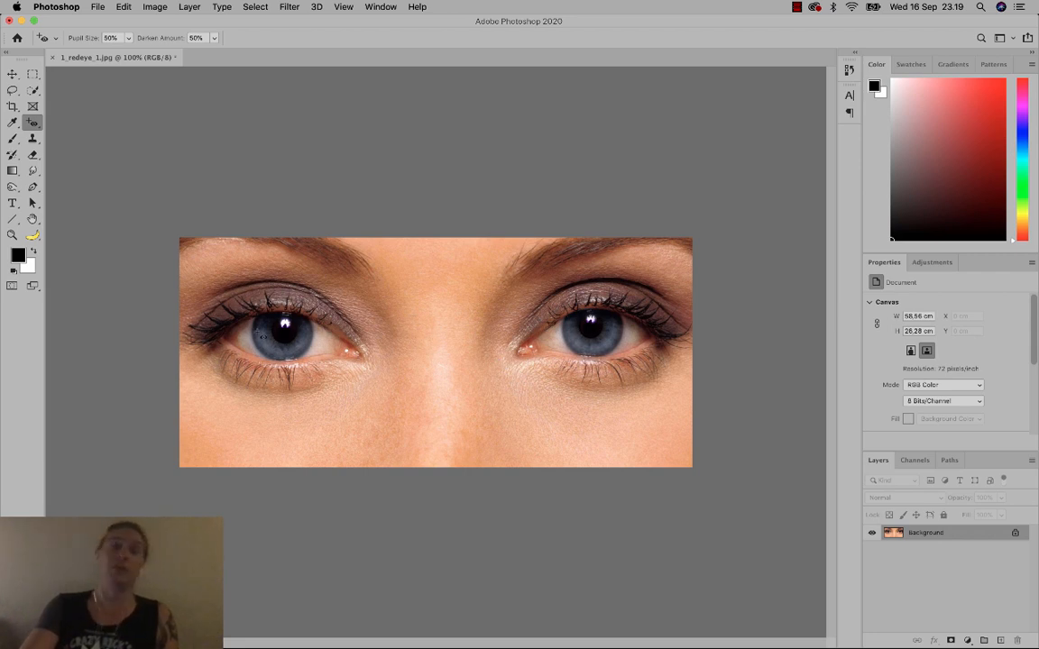
# Close the red-eye photo without saving and select 2_1_spothealing_pimple.jpg through 5_patchandhealing_unwantedhair.jpg.
pyautogui.click(51, 58)
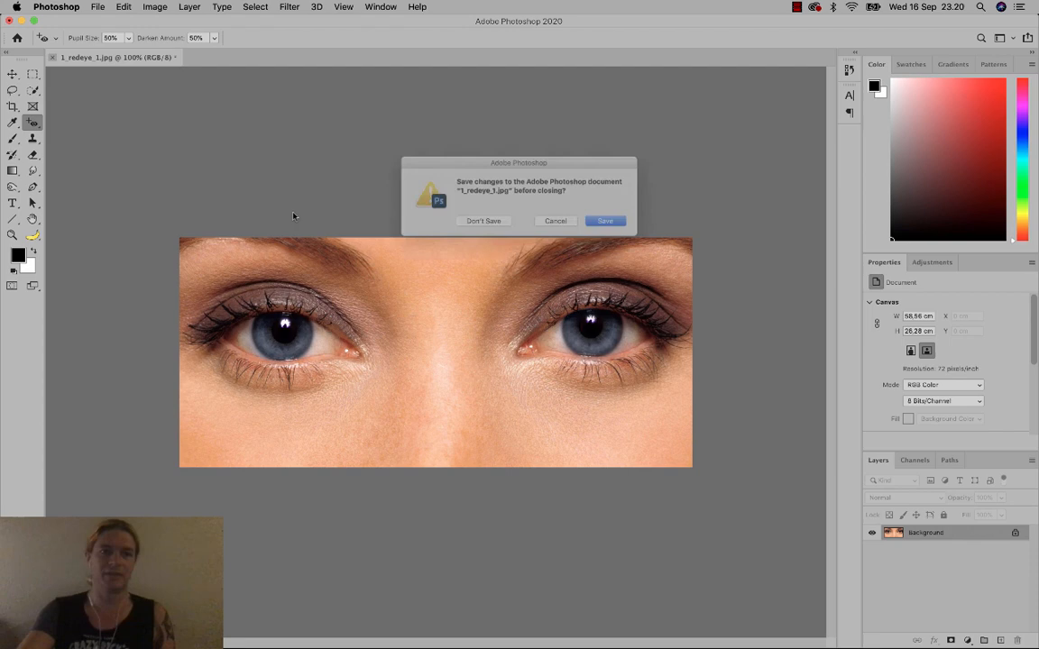
pyautogui.click(478, 225)
pyautogui.click(97, 6)
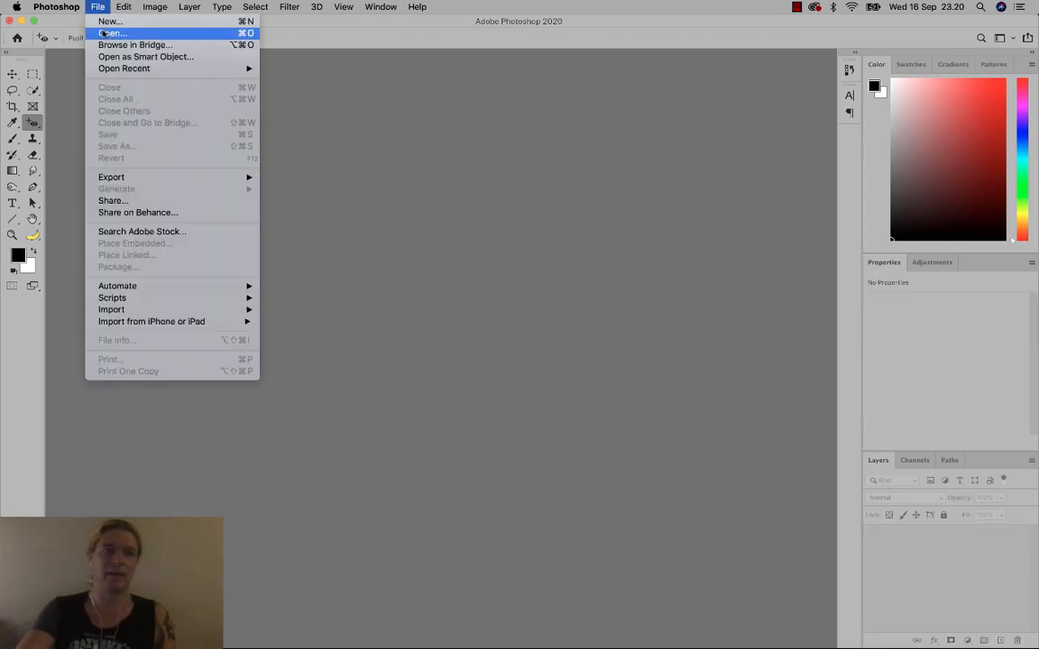
pyautogui.click(106, 33)
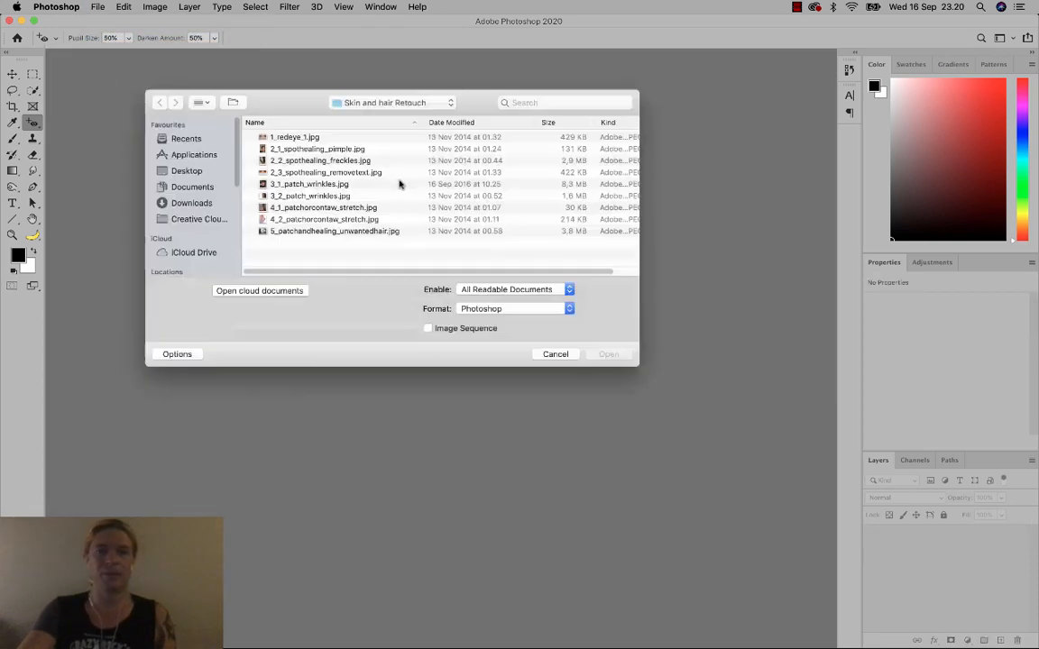
pyautogui.click(302, 150)
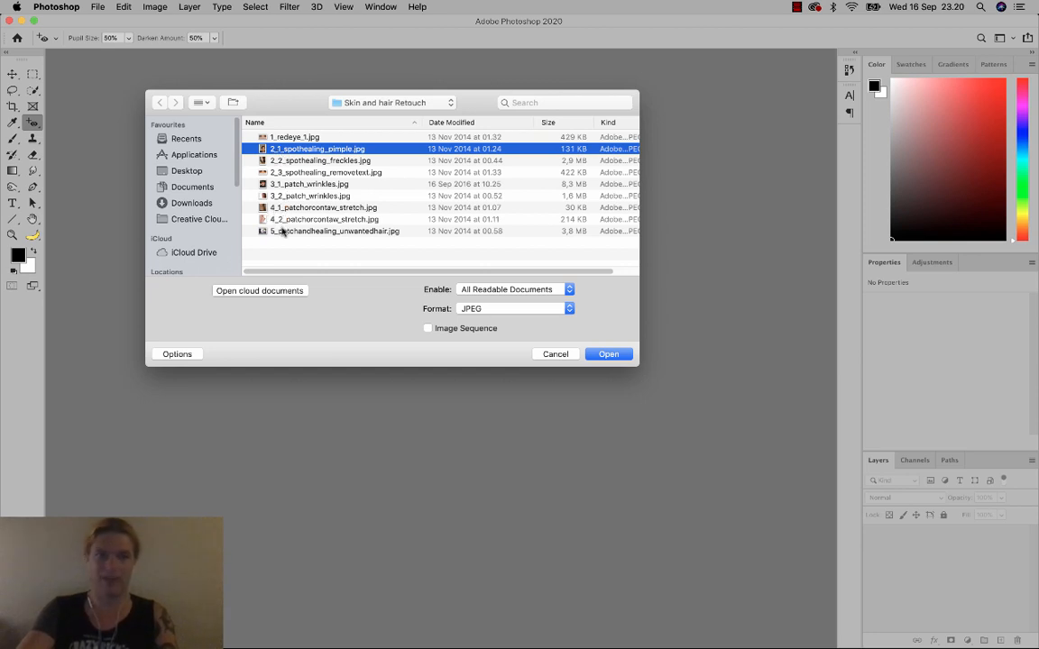
pyautogui.keyDown('shift'); pyautogui.click(283, 231); pyautogui.keyUp('shift')
# Open the selected photos, assigning working RGB to each, and list the open documents.
pyautogui.press('Return')
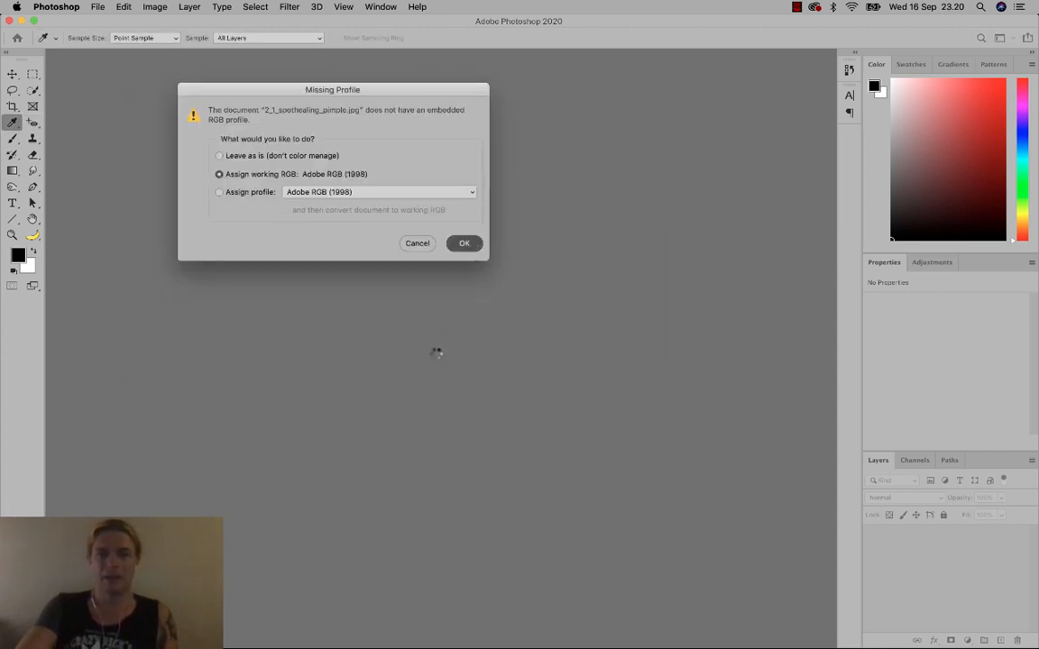
pyautogui.press('Return')
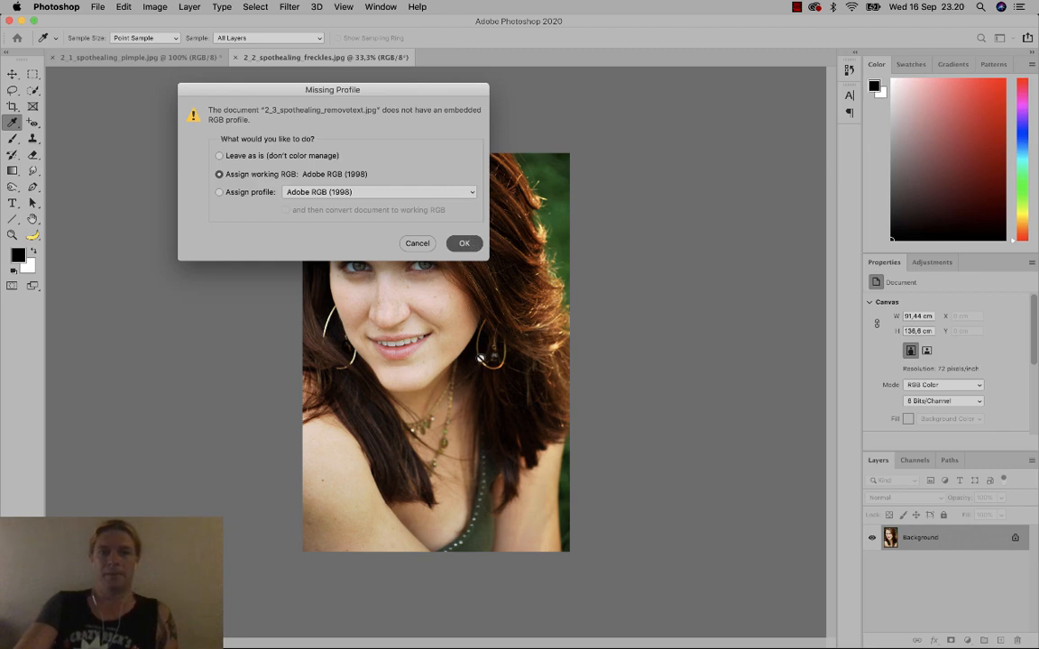
pyautogui.press('Return')
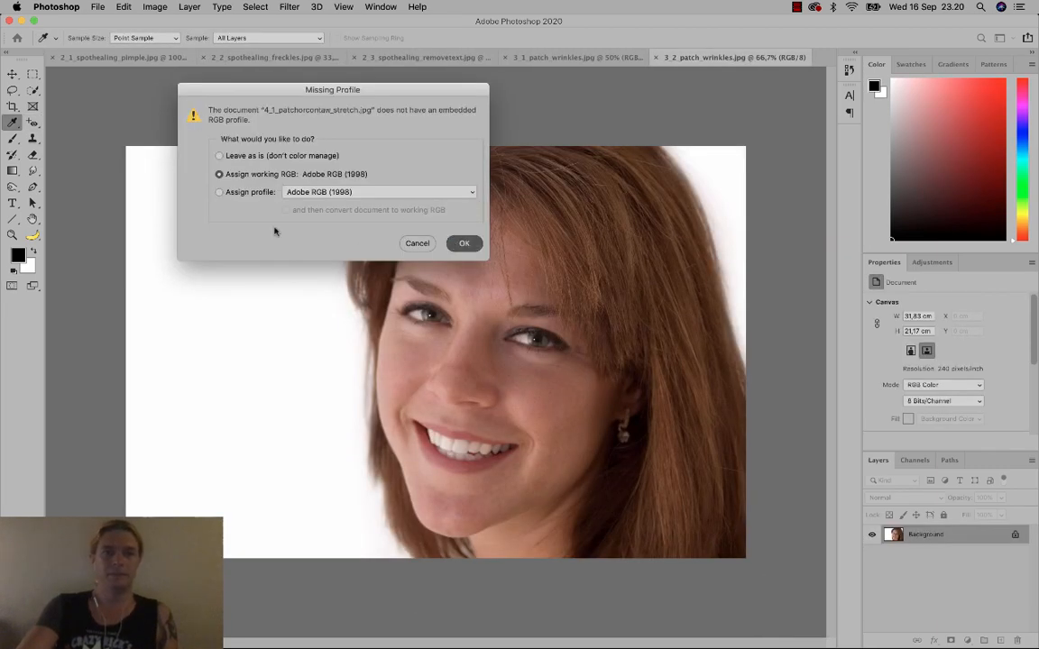
pyautogui.press('Return')
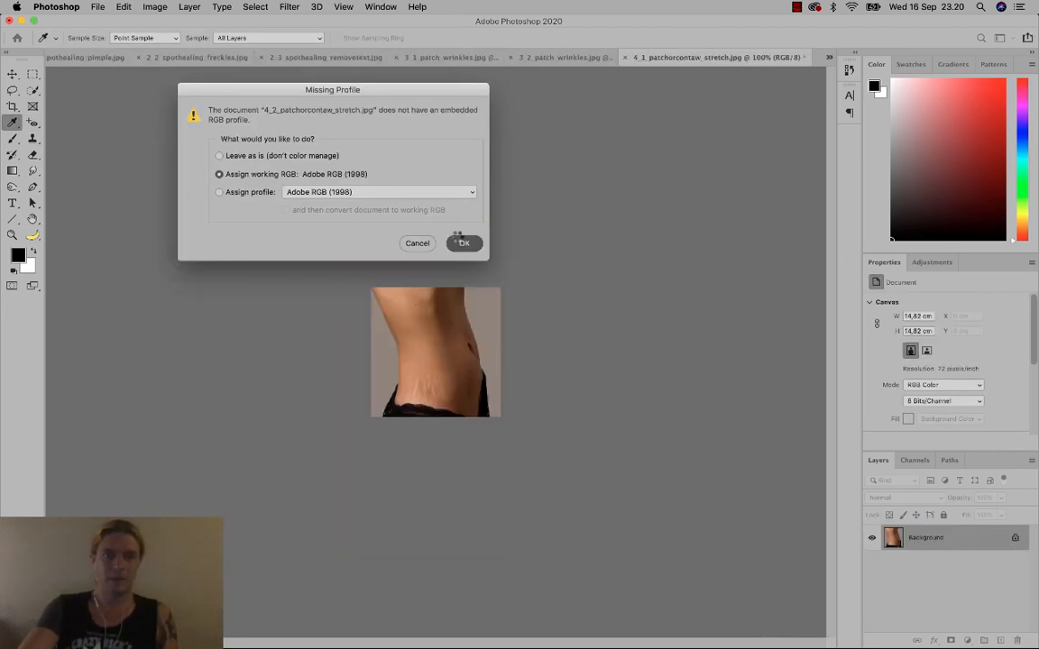
pyautogui.press('Return')
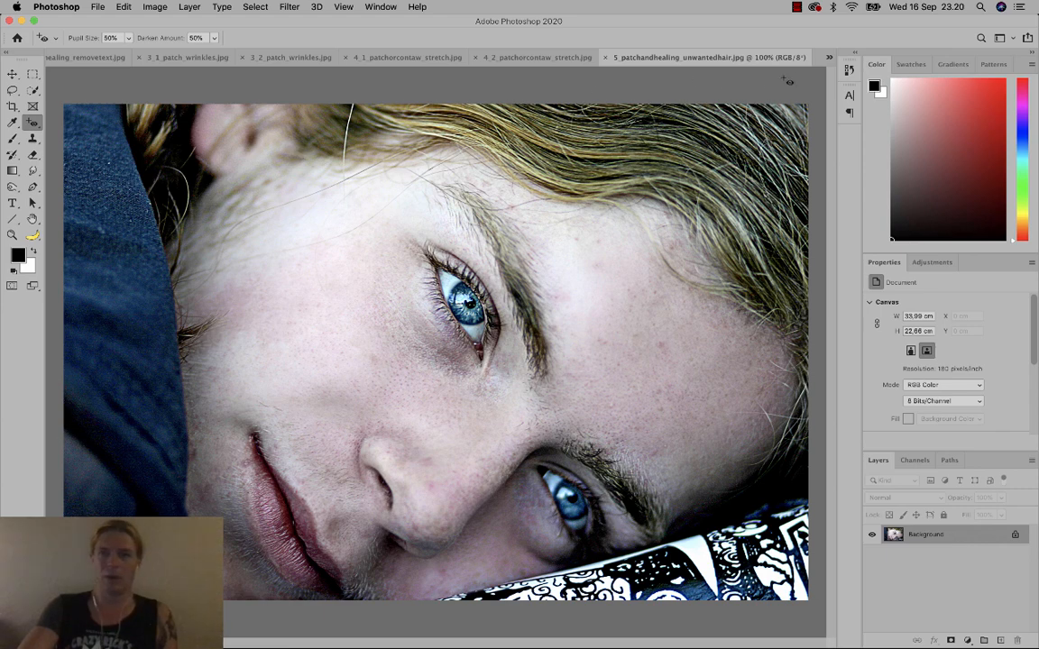
pyautogui.click(830, 57)
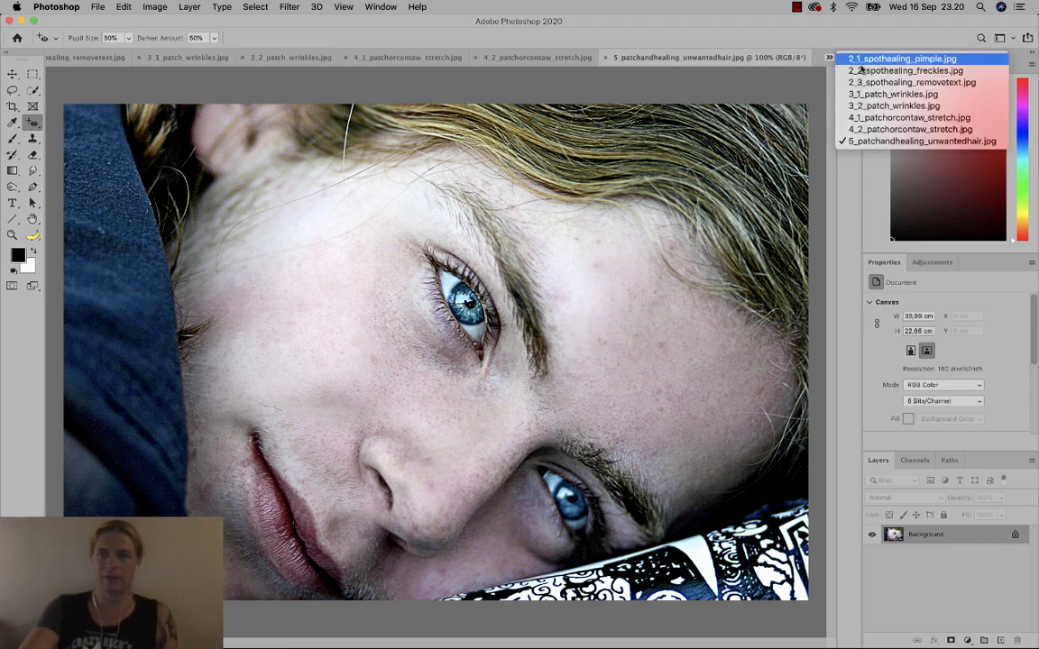
# Switch to the 2_1_spothealing_pimple.jpg document.
pyautogui.click(892, 59)
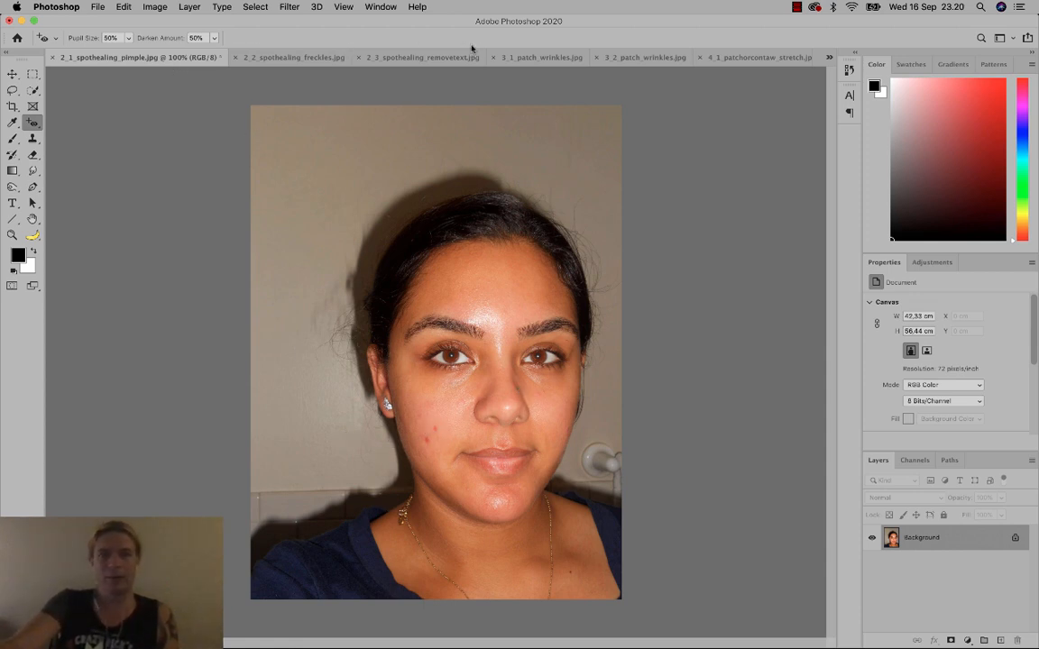
pyautogui.click(830, 58)
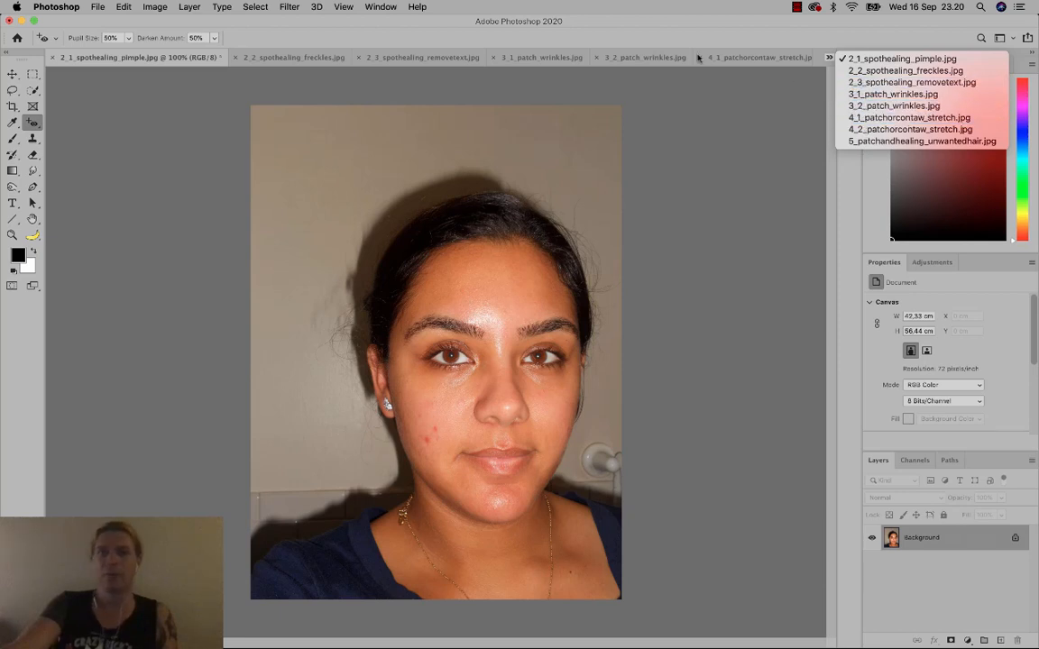
pyautogui.click(615, 41)
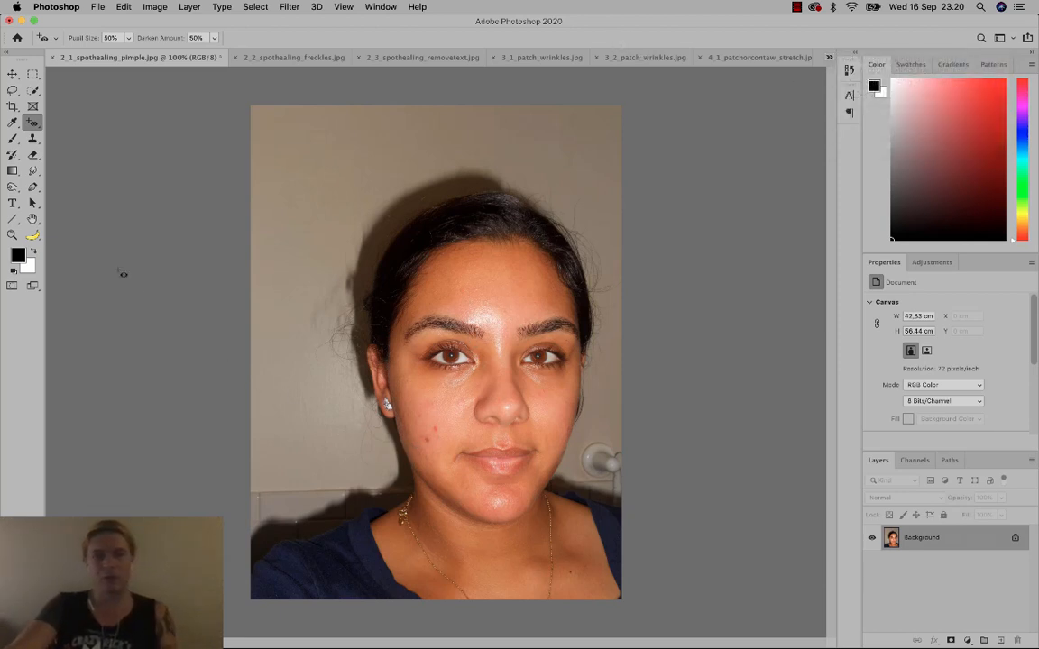
# Zoom in on the red pimples on the cheek to about 476%.
pyautogui.click(12, 234)
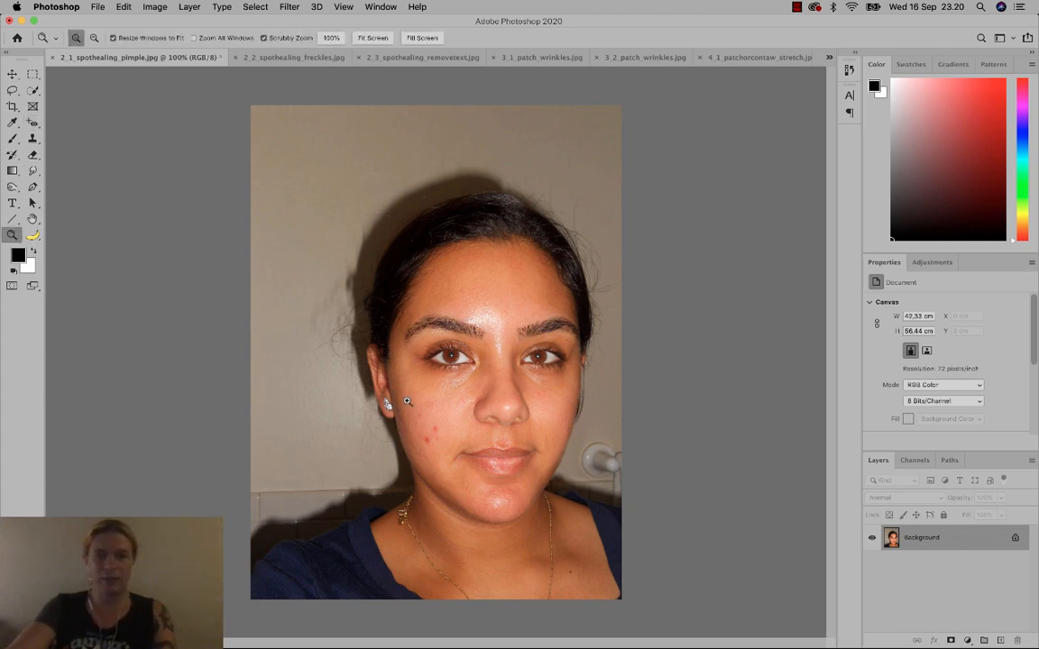
pyautogui.moveTo(407, 401); pyautogui.dragTo(471, 462)
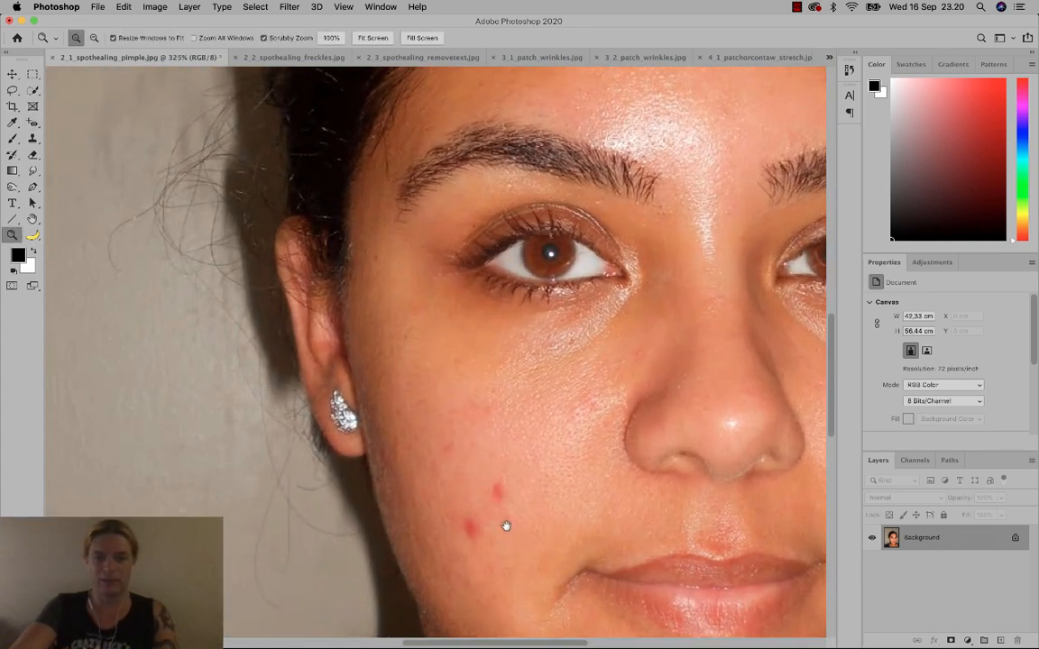
pyautogui.moveTo(506, 526); pyautogui.dragTo(394, 386)
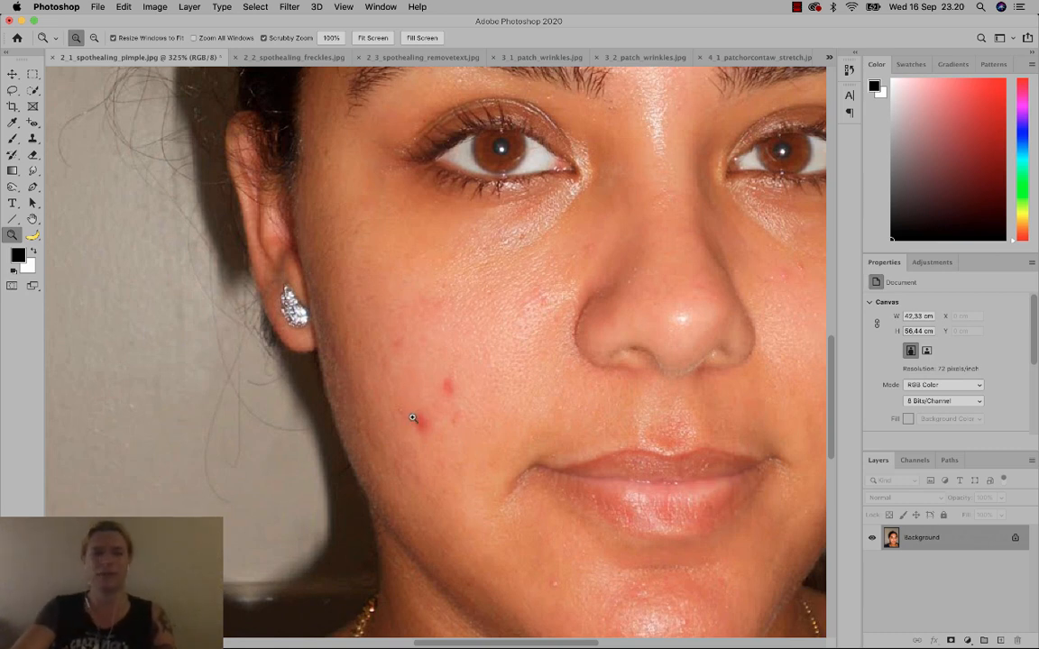
pyautogui.click(13, 73)
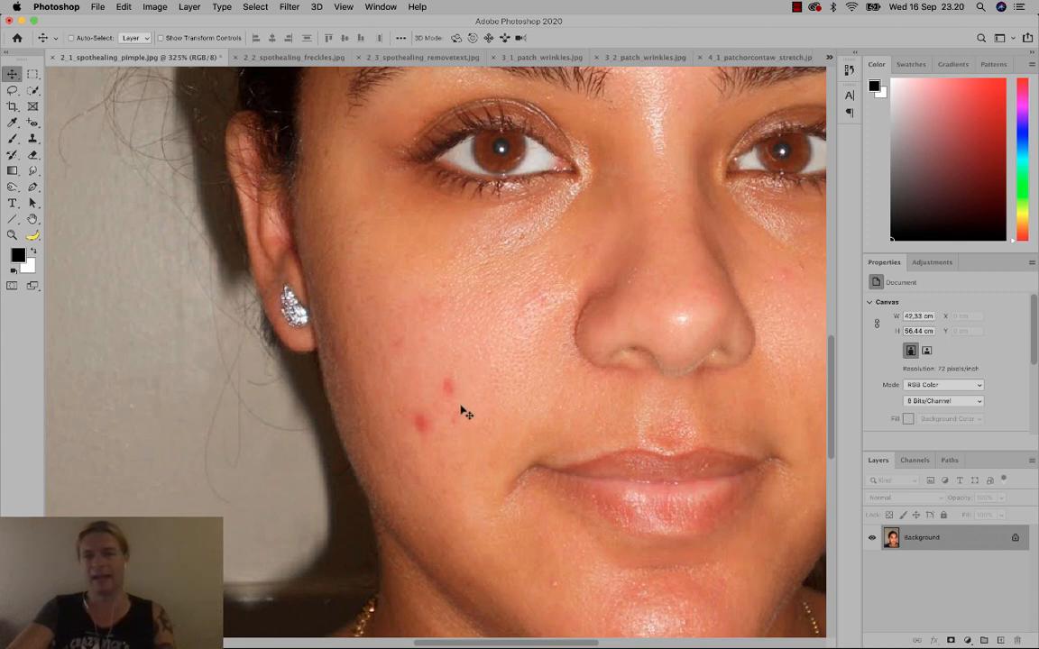
pyautogui.scroll(-1, 460, 414)
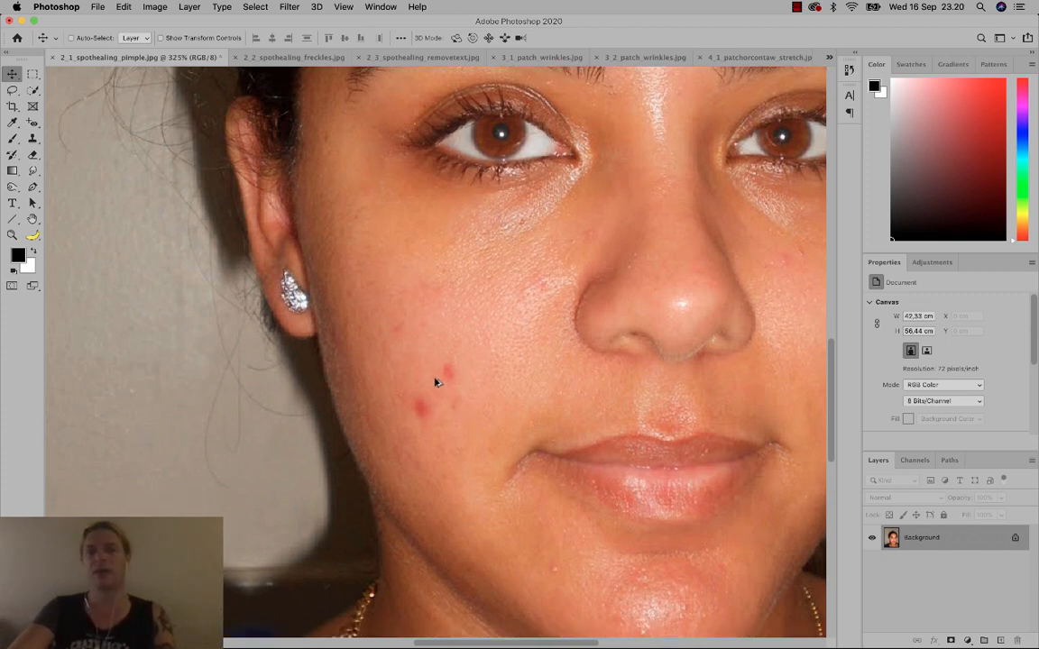
pyautogui.scroll(-2, 435, 383)
pyautogui.scroll(6, 434, 387)
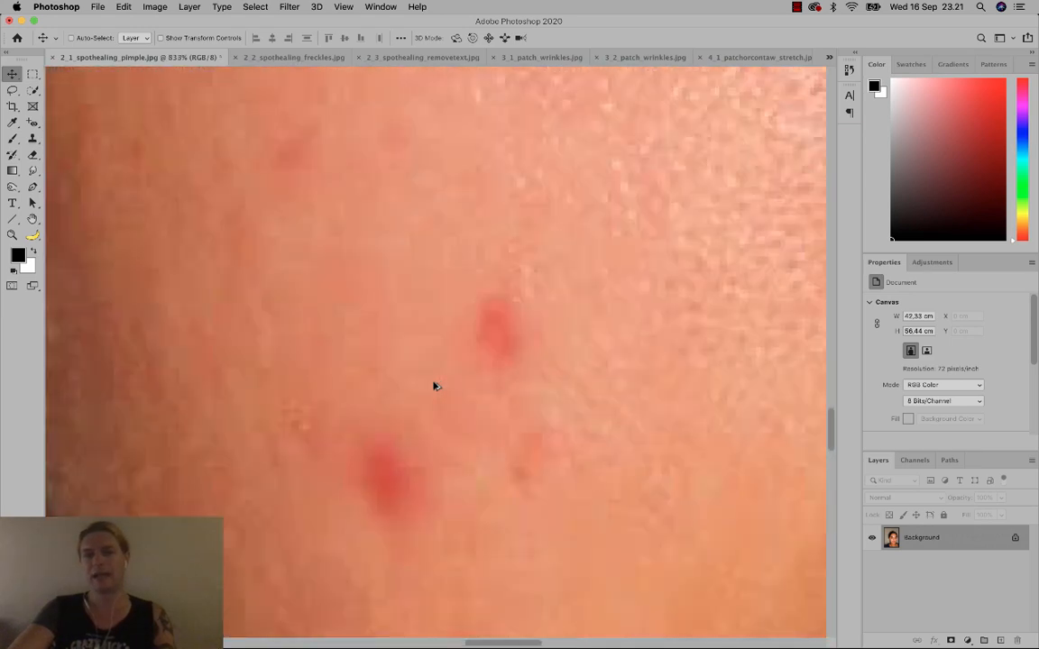
pyautogui.scroll(-5, 433, 387)
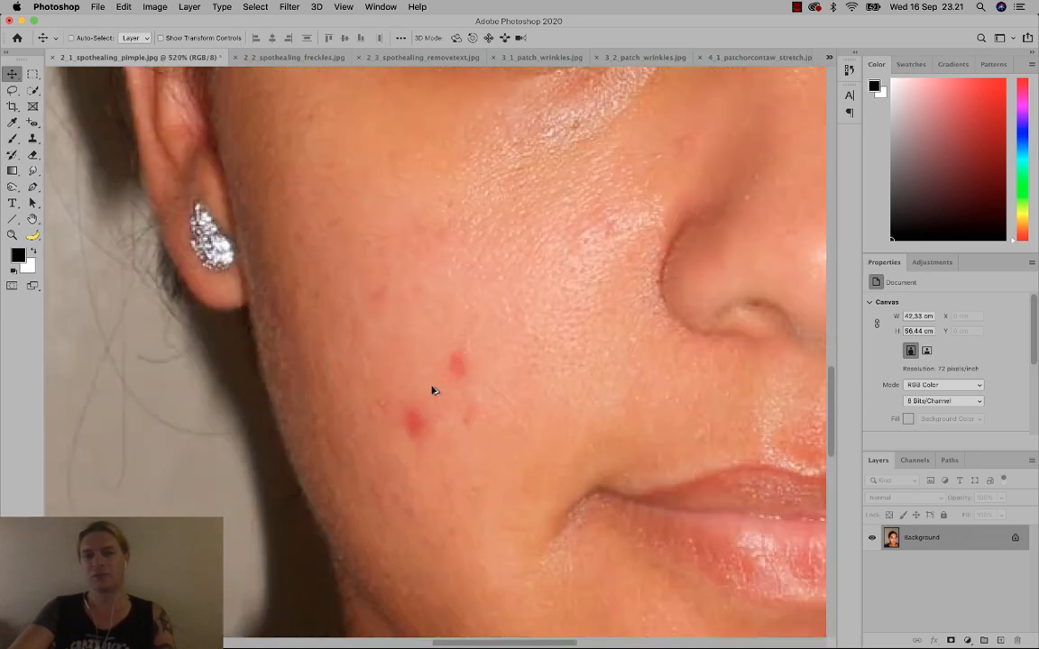
pyautogui.scroll(5, 434, 390)
pyautogui.scroll(-5, 434, 391)
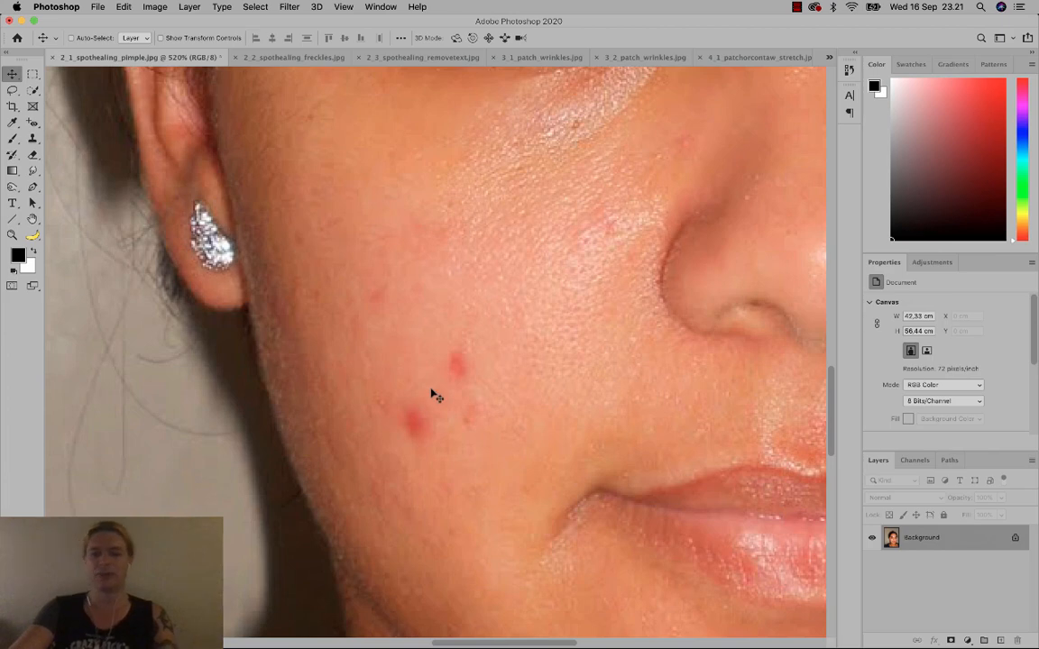
pyautogui.scroll(2, 434, 394)
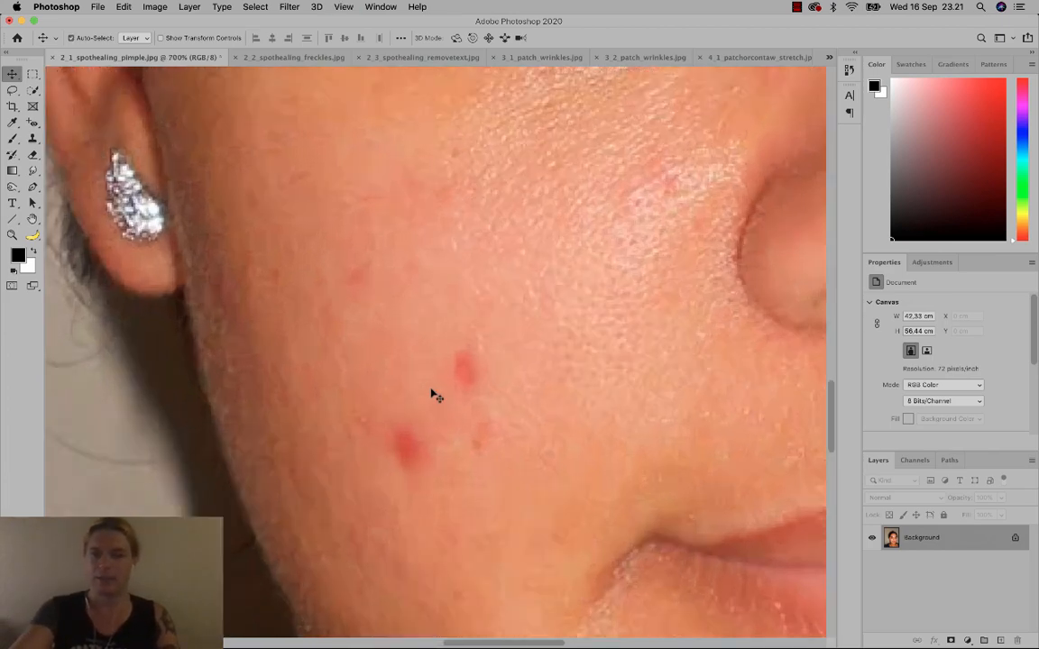
pyautogui.scroll(-4, 434, 395)
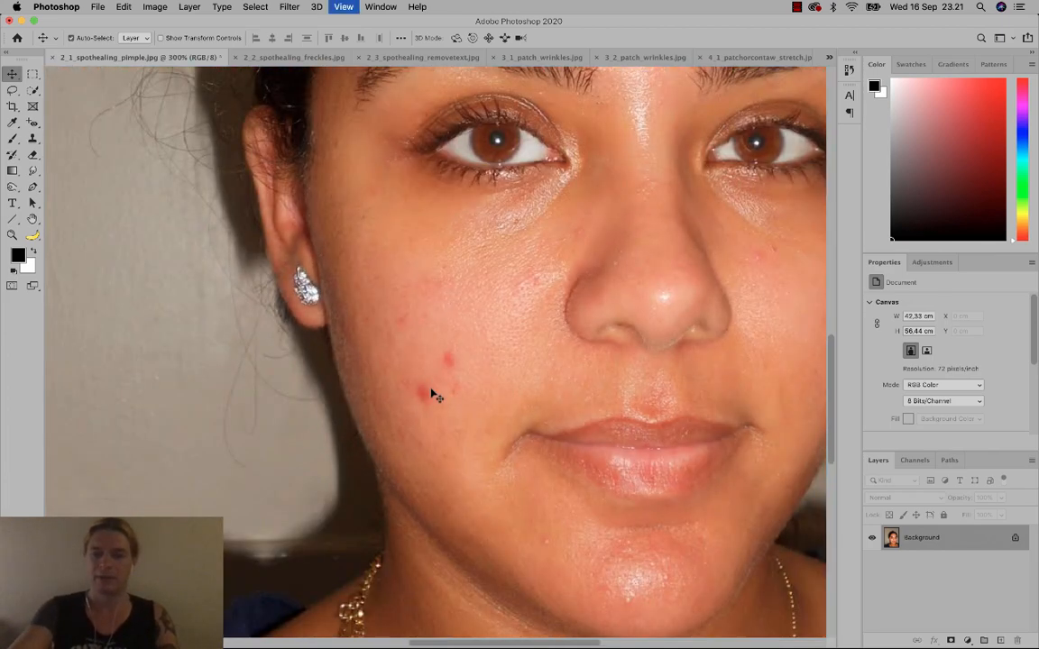
pyautogui.scroll(3, 434, 394)
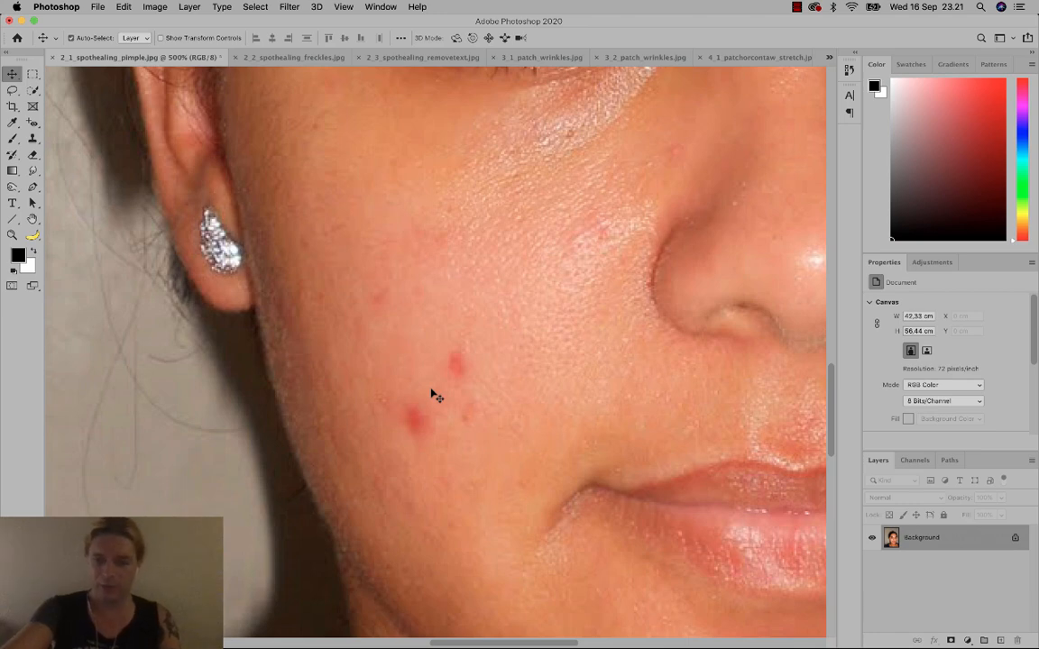
pyautogui.scroll(-5, 434, 394)
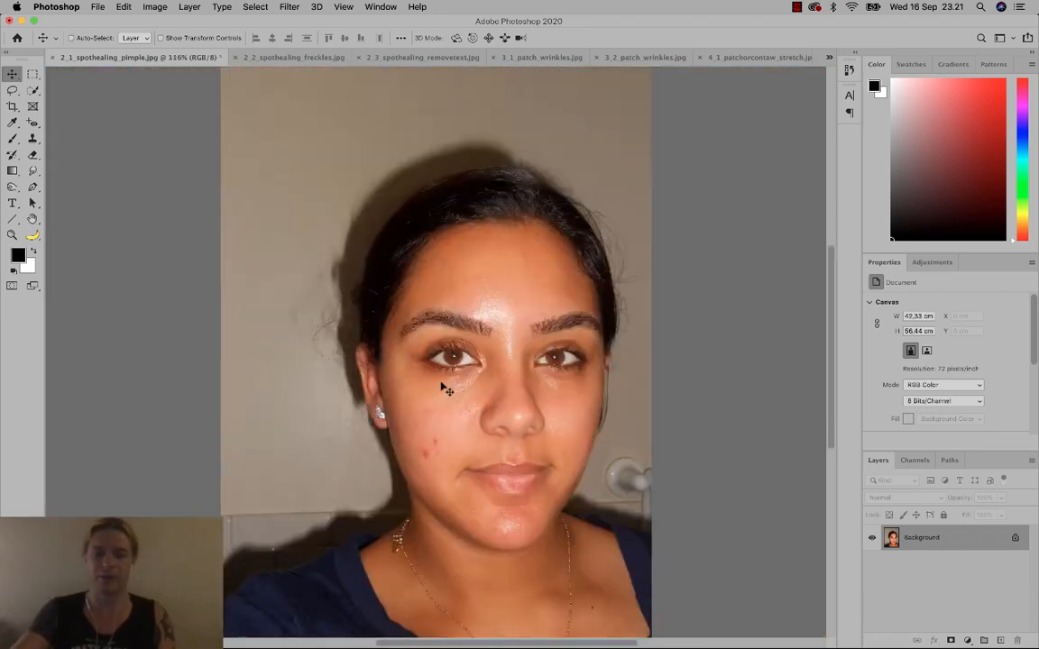
pyautogui.scroll(-2, 433, 456)
pyautogui.scroll(4, 433, 454)
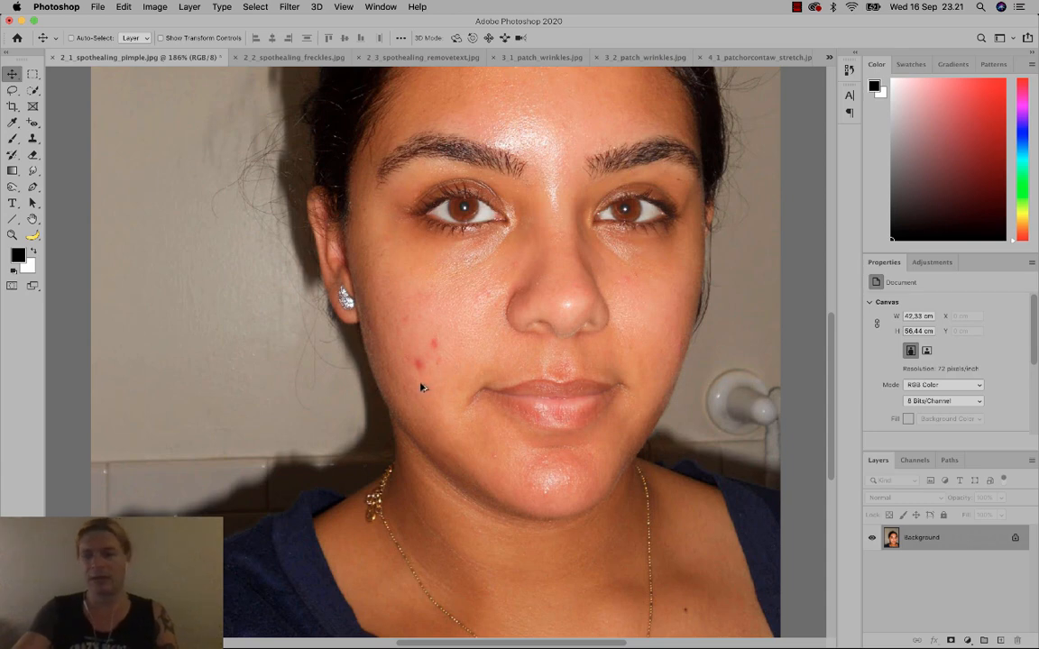
pyautogui.scroll(3, 429, 360)
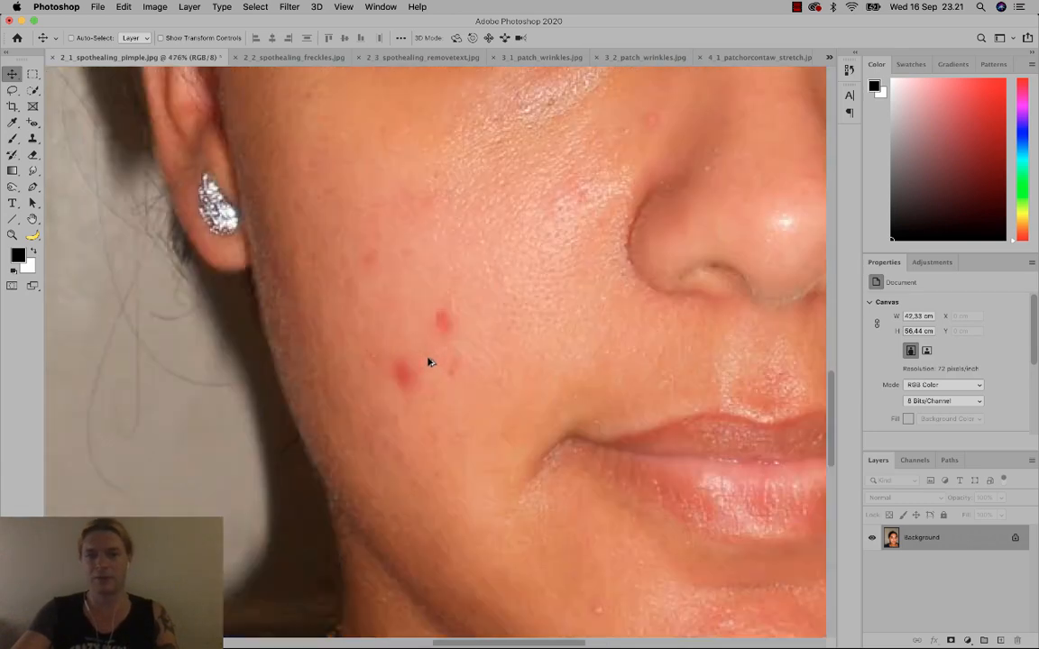
pyautogui.scroll(4, 235, 132)
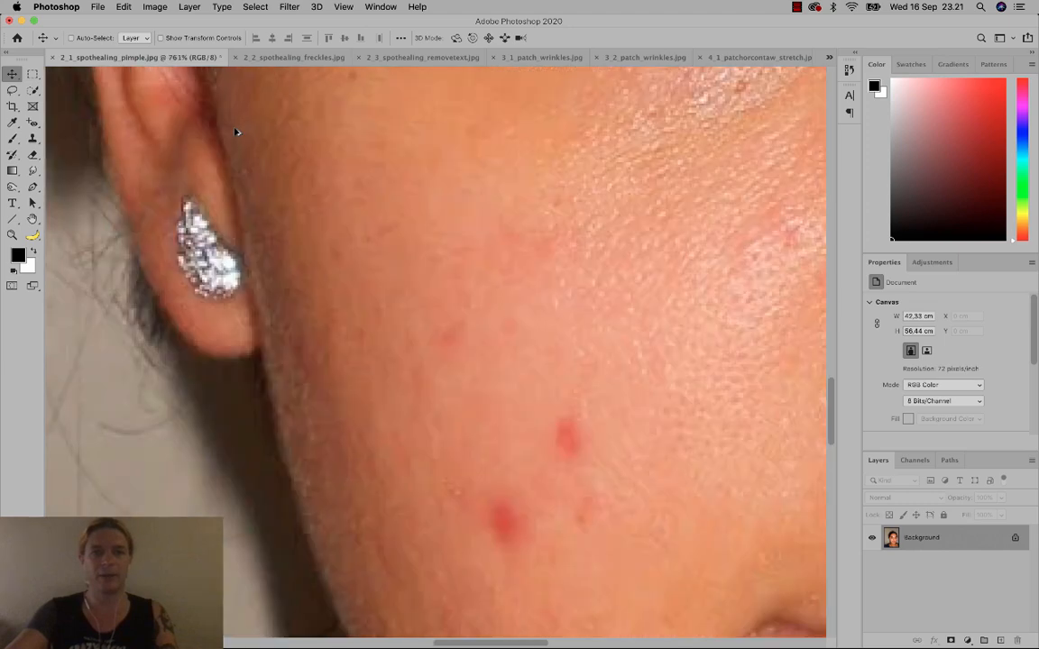
pyautogui.scroll(-4, 235, 133)
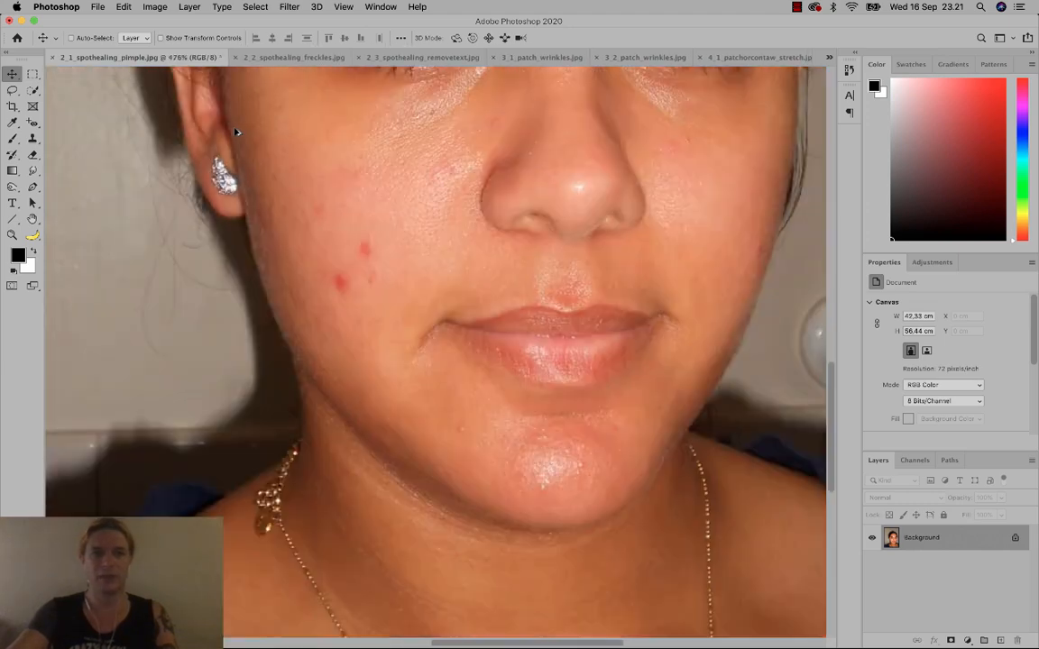
pyautogui.scroll(3, 359, 289)
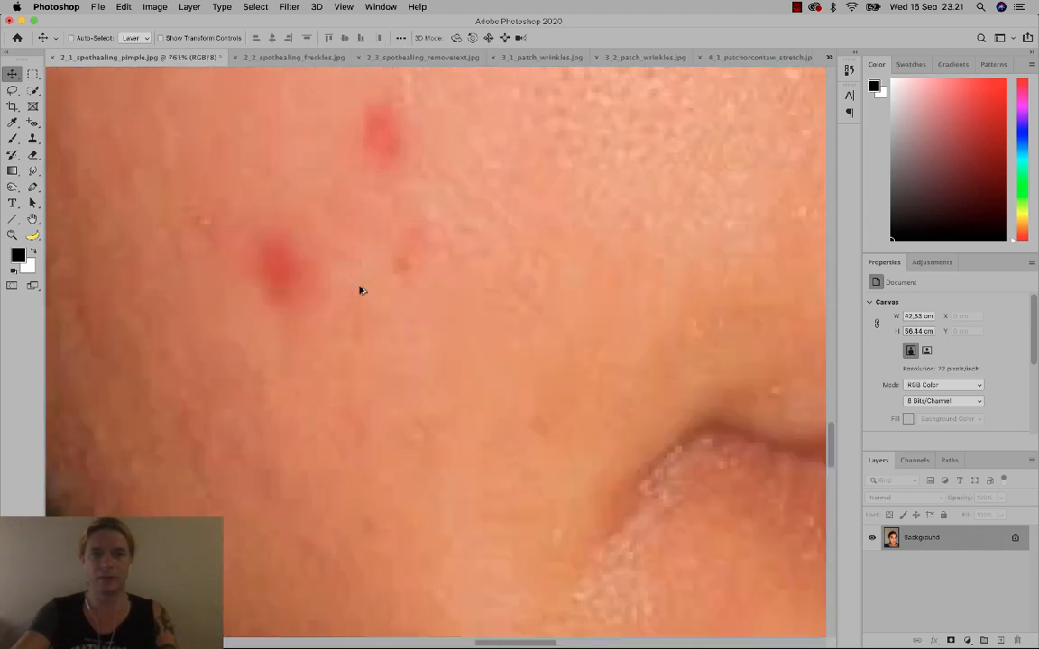
pyautogui.scroll(-2, 359, 290)
pyautogui.scroll(-2, 358, 290)
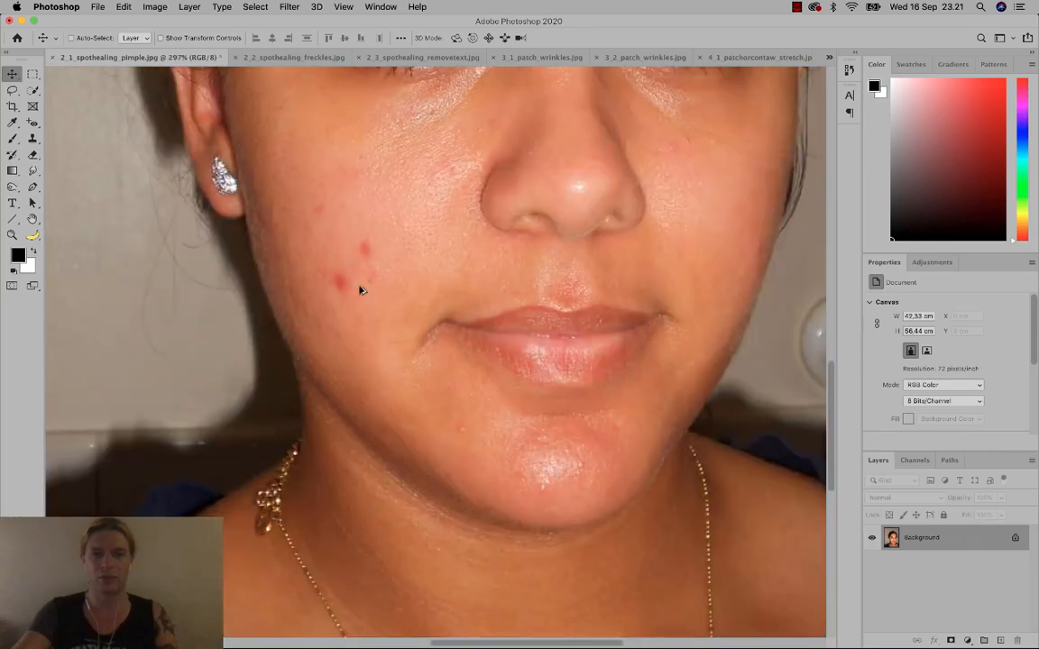
pyautogui.scroll(1, 353, 276)
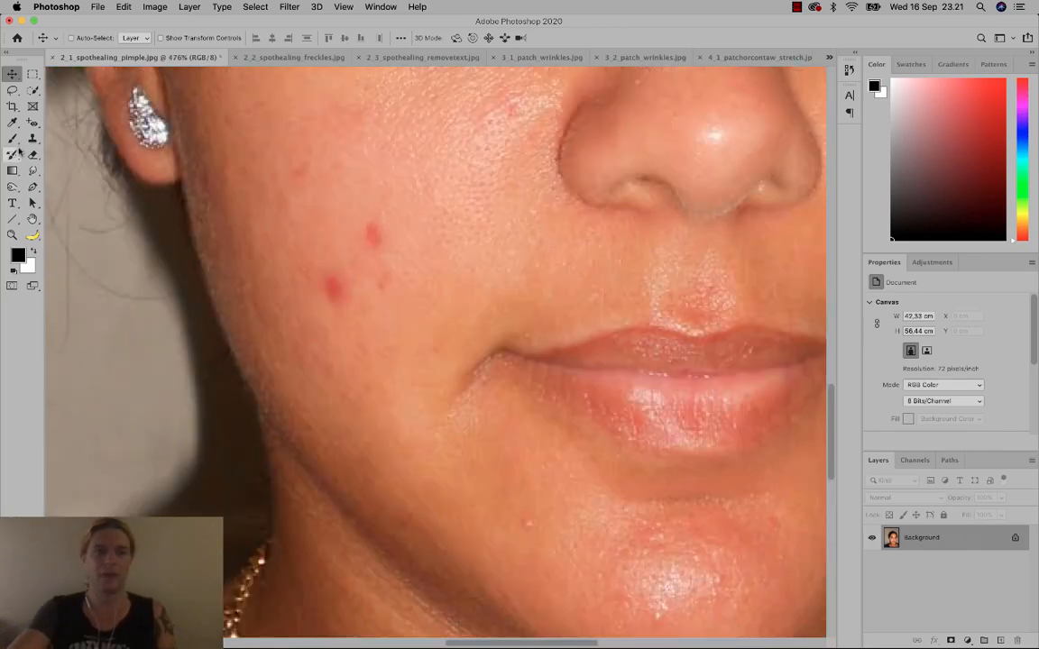
# Switch to the Content-Aware Spot Healing Brush at 74 px size and 50% hardness.
pyautogui.click(33, 124)
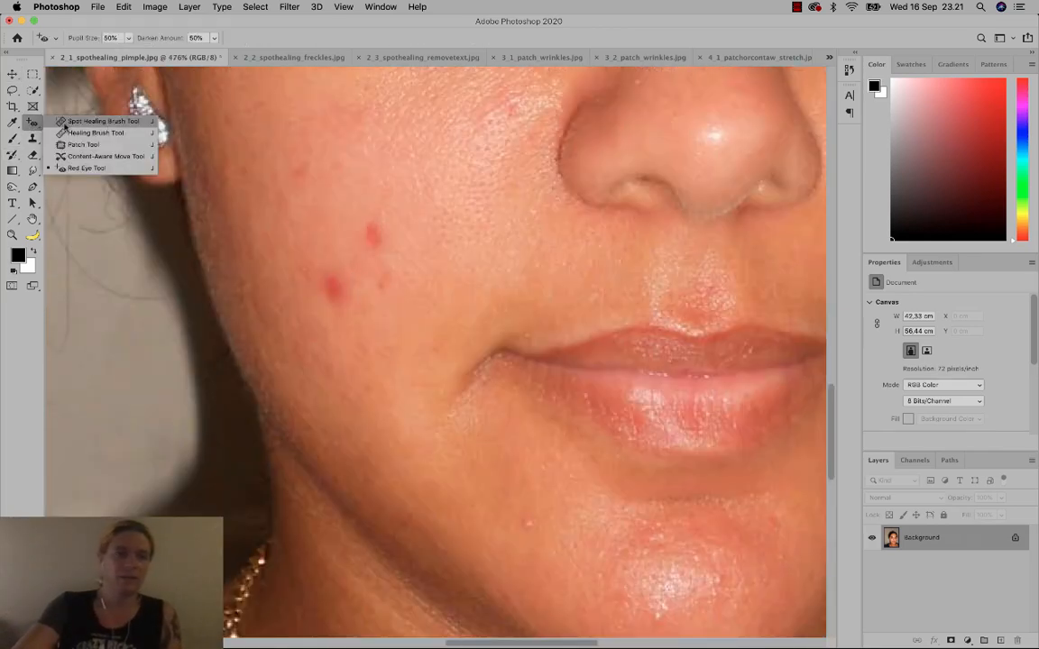
pyautogui.click(107, 122)
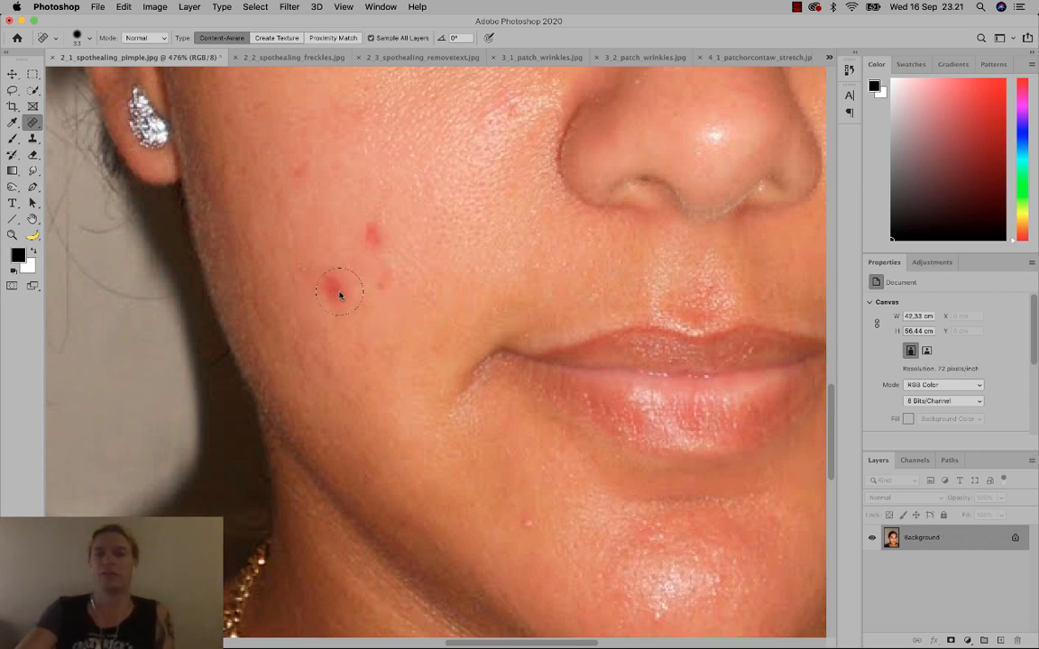
pyautogui.rightClick(379, 312)
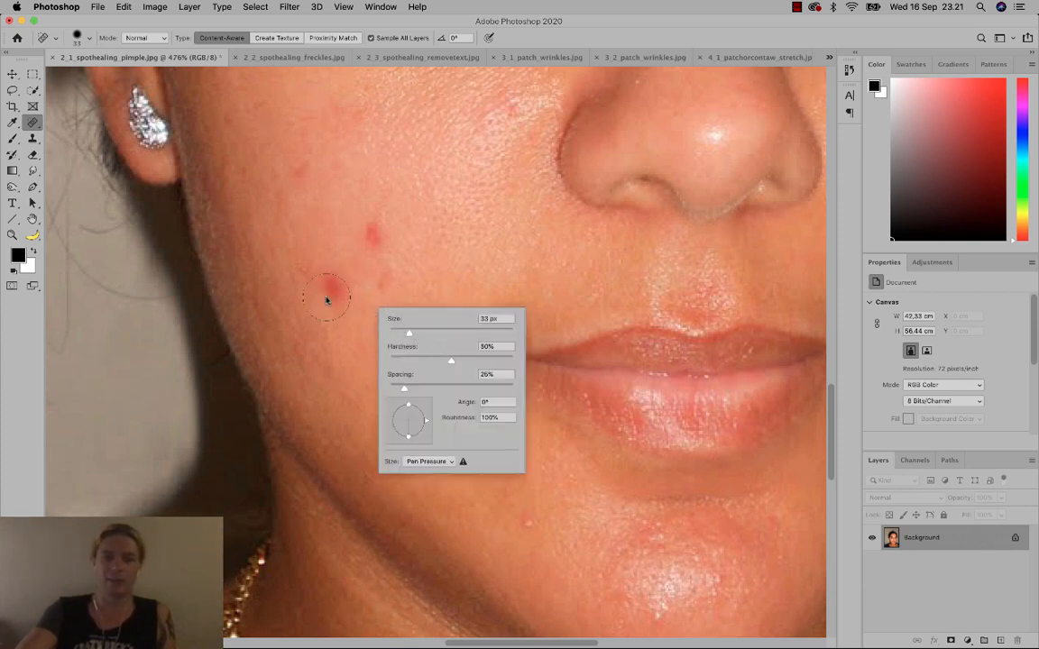
pyautogui.moveTo(411, 336); pyautogui.dragTo(401, 333)
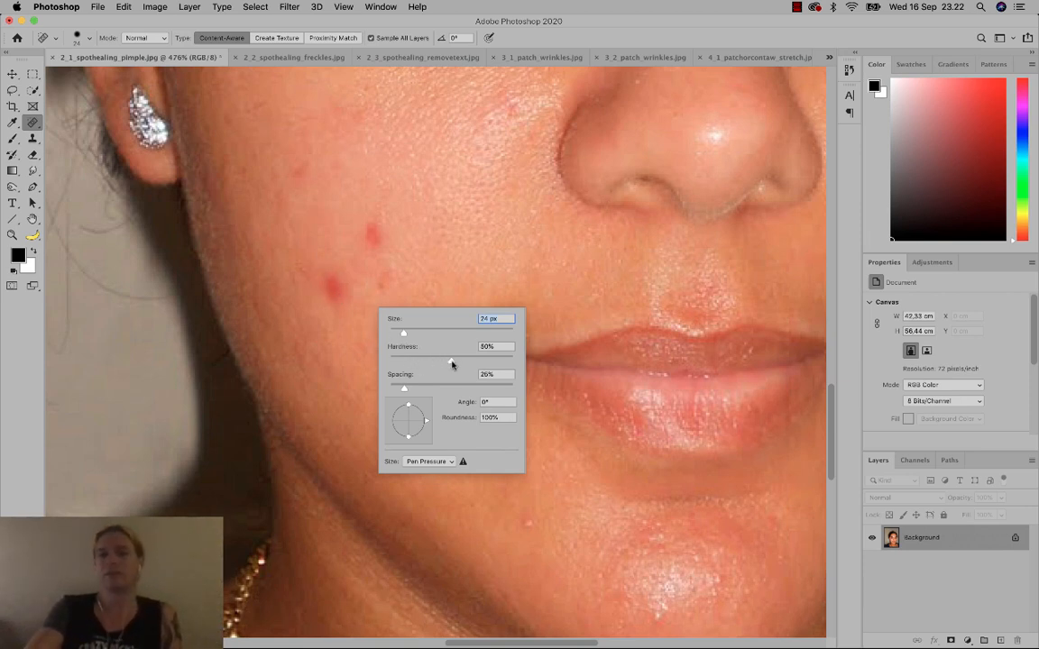
pyautogui.moveTo(452, 362)
pyautogui.mouseDown()
pyautogui.moveTo(380, 359)
pyautogui.moveTo(444, 360)
pyautogui.mouseUp()
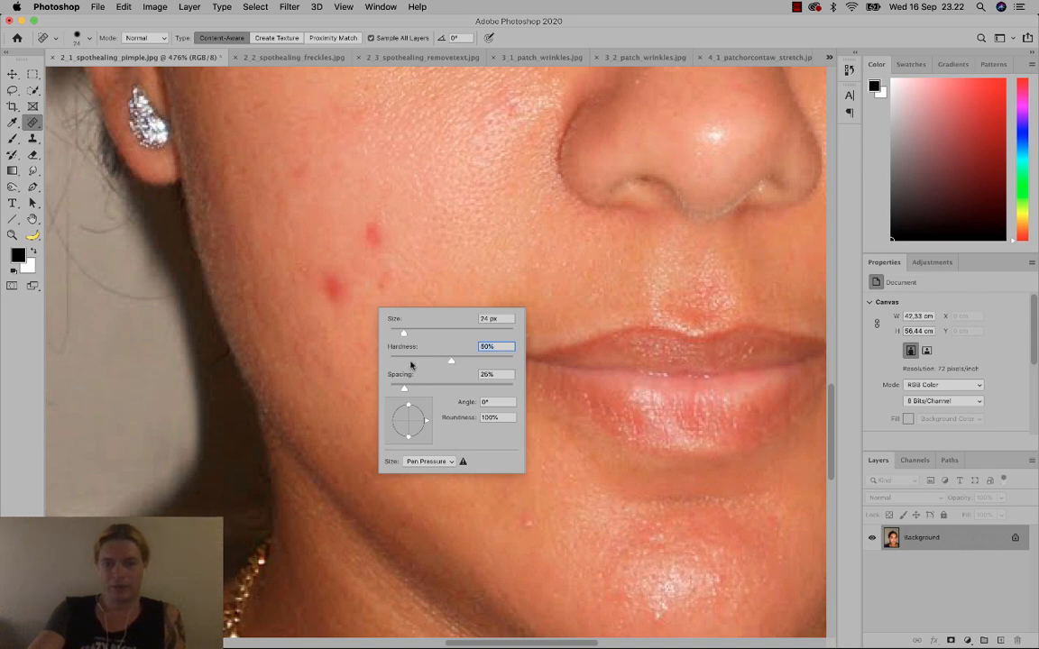
# Heal the seven red pimples on the cheek with the Spot Healing Brush.
pyautogui.click(335, 289)
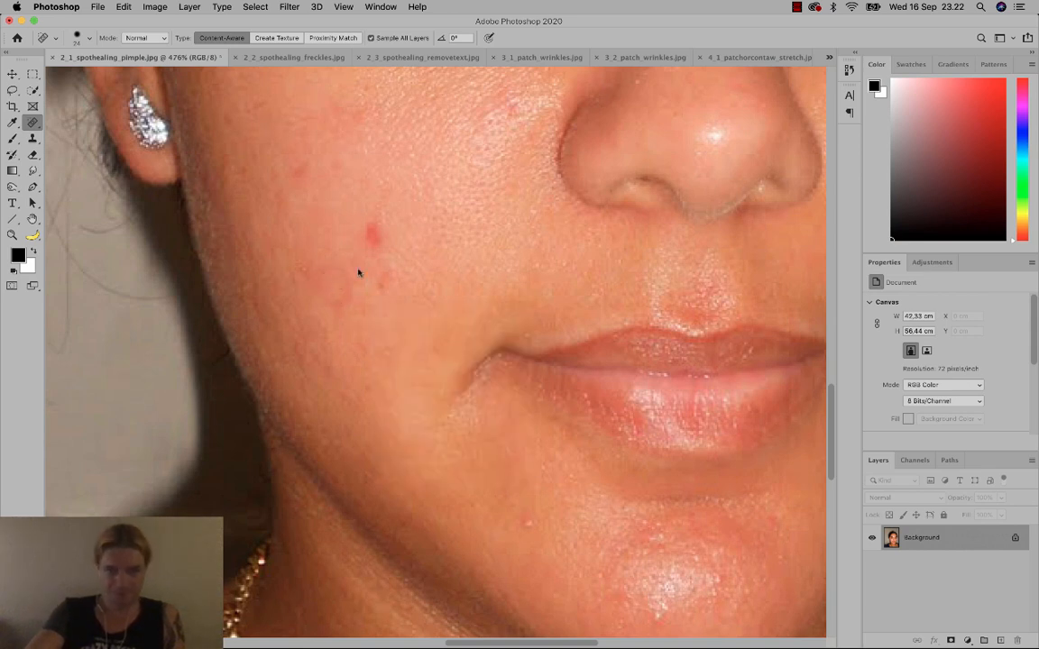
pyautogui.click(374, 234)
pyautogui.click(376, 288)
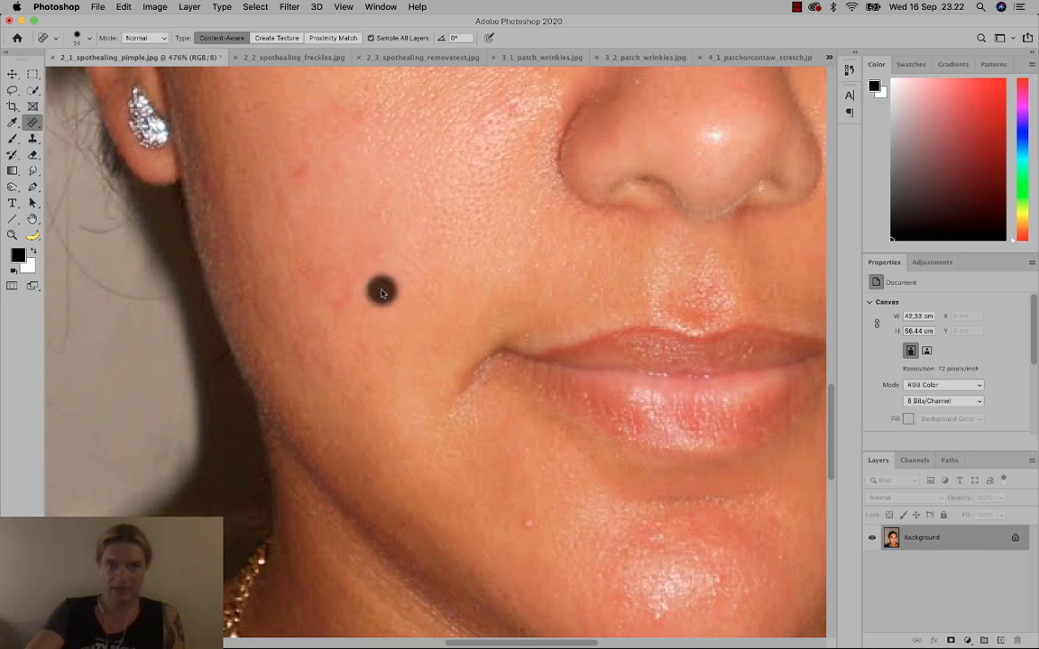
pyautogui.click(333, 302)
pyautogui.click(341, 283)
pyautogui.click(297, 271)
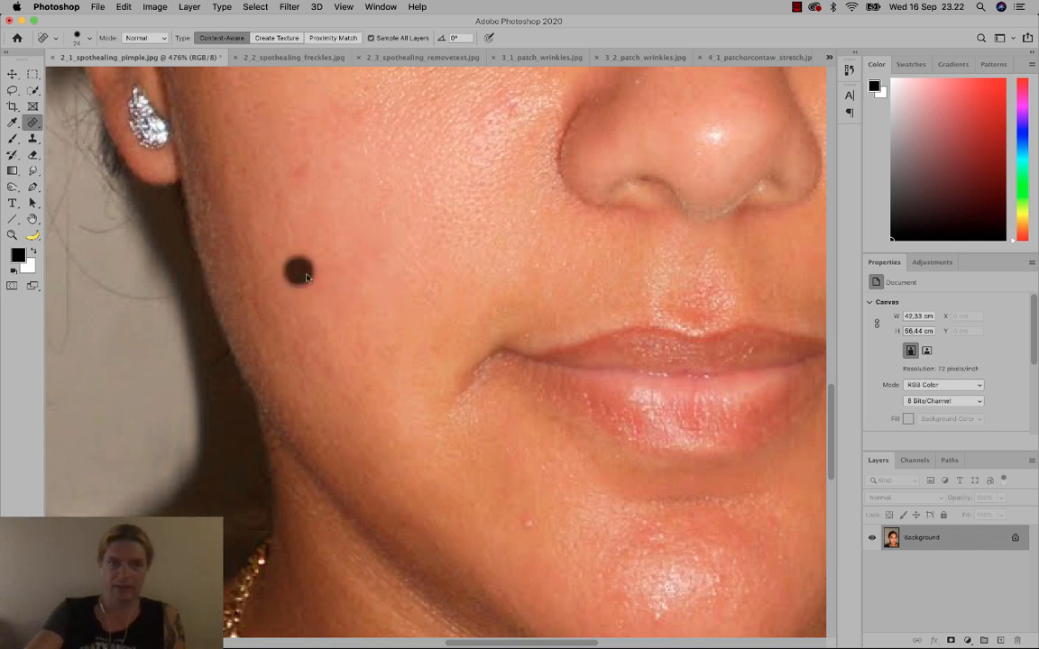
pyautogui.click(322, 229)
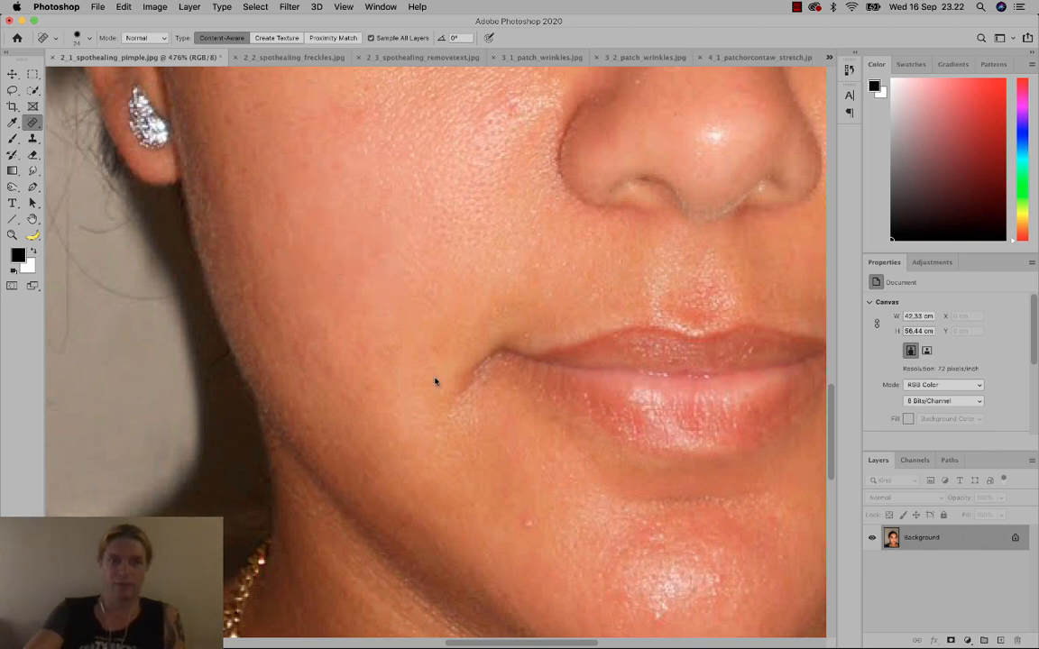
# Heal the small blemishes near the nose and below the right nostril.
pyautogui.moveTo(524, 487); pyautogui.dragTo(450, 419)
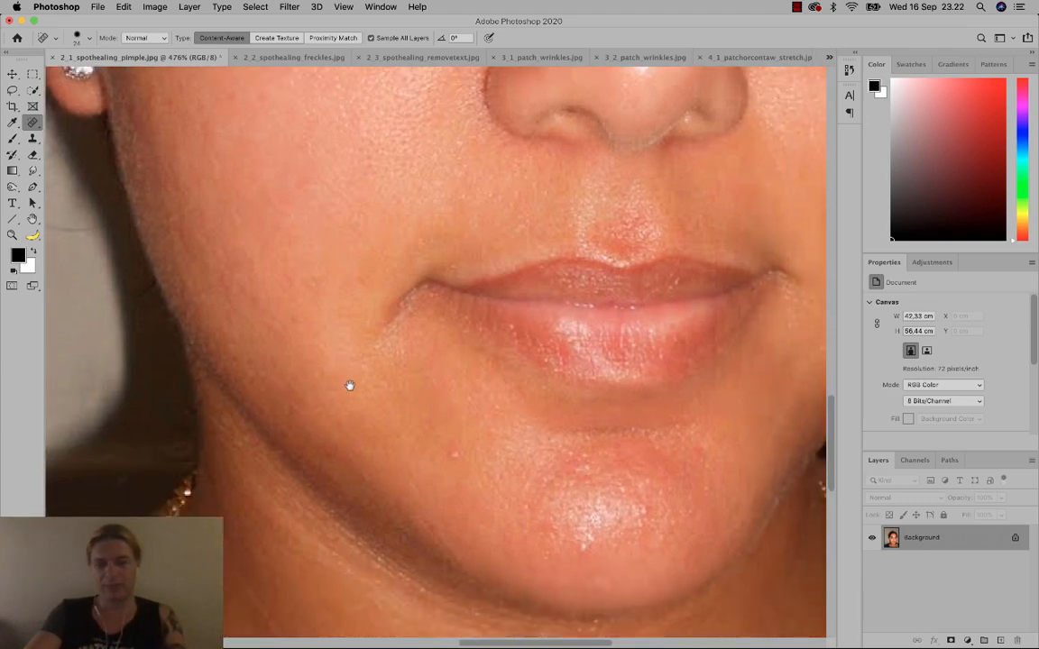
pyautogui.moveTo(323, 351); pyautogui.dragTo(343, 289)
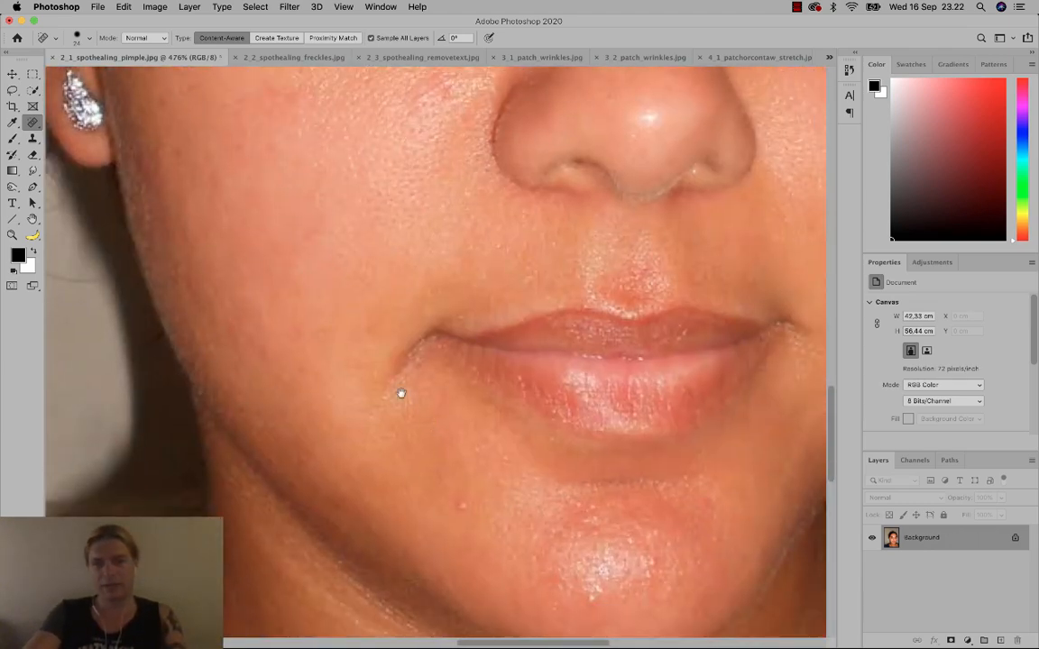
pyautogui.moveTo(435, 432); pyautogui.dragTo(357, 346)
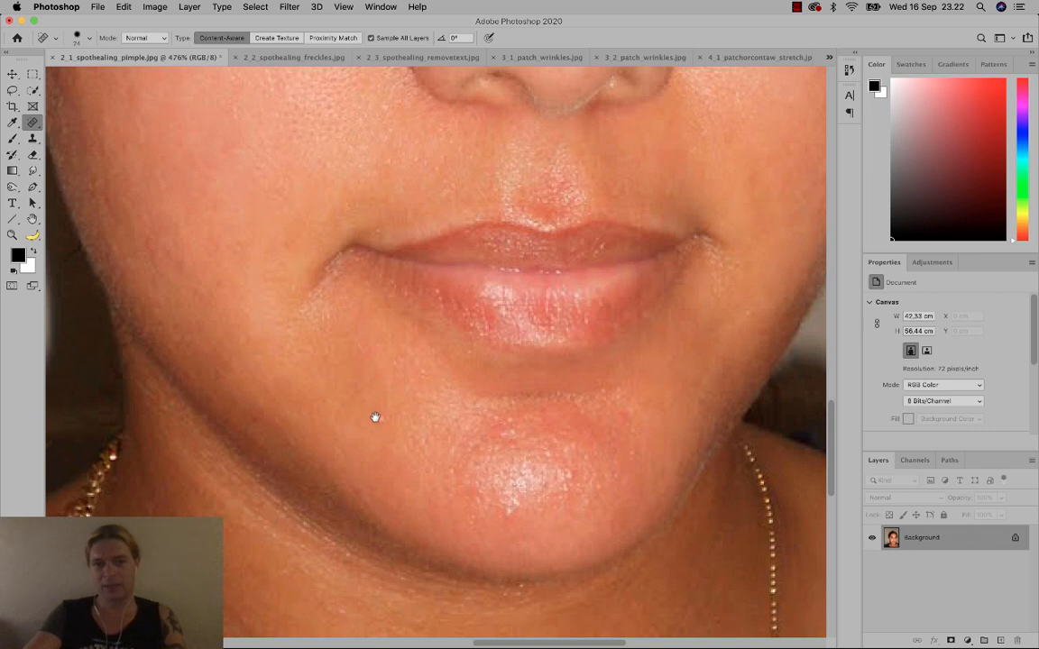
pyautogui.moveTo(385, 401); pyautogui.dragTo(372, 437)
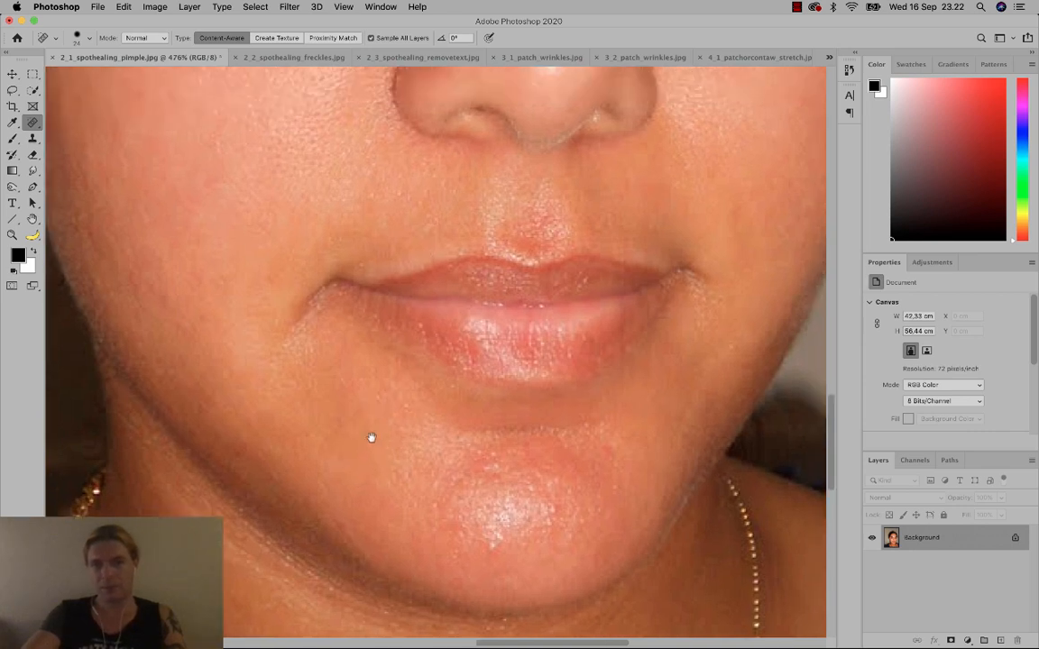
pyautogui.moveTo(424, 248); pyautogui.dragTo(378, 435)
pyautogui.moveTo(380, 204); pyautogui.dragTo(417, 341)
pyautogui.click(402, 286)
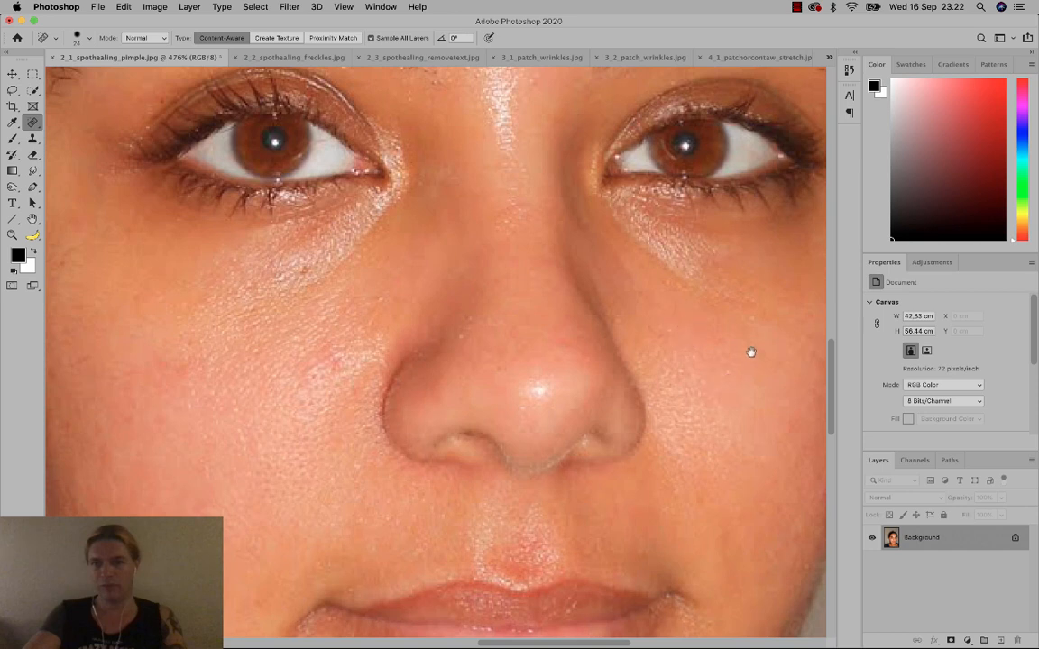
pyautogui.click(591, 464)
pyautogui.click(608, 473)
# Shrink the Spot Healing Brush to 11 px and pan across the nose and eyes.
pyautogui.rightClick(616, 495)
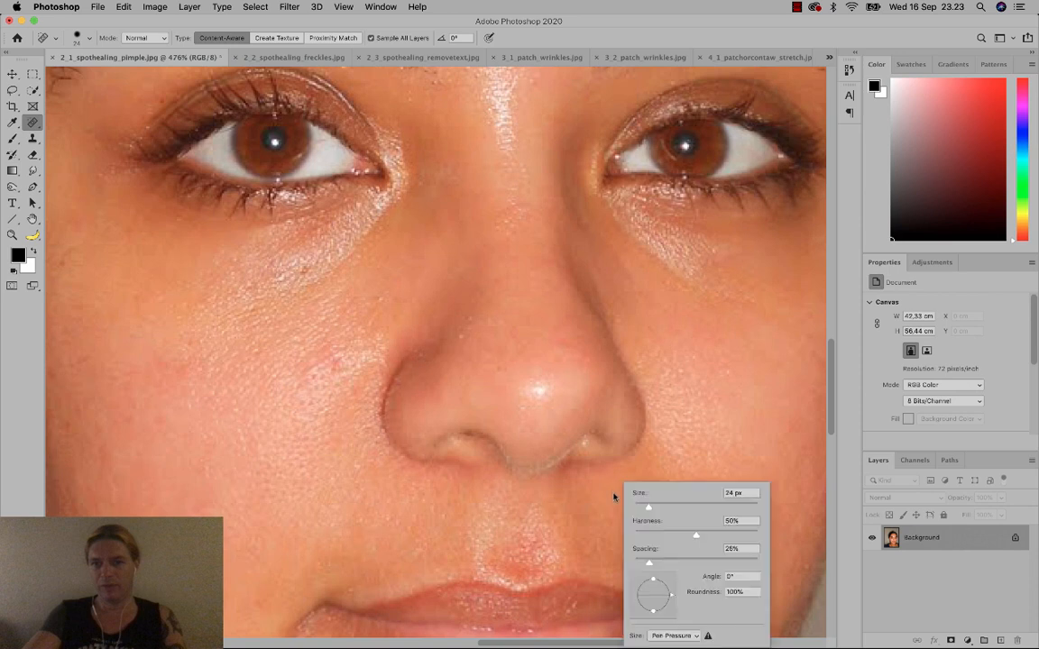
pyautogui.moveTo(648, 507); pyautogui.dragTo(641, 509)
pyautogui.click(590, 478)
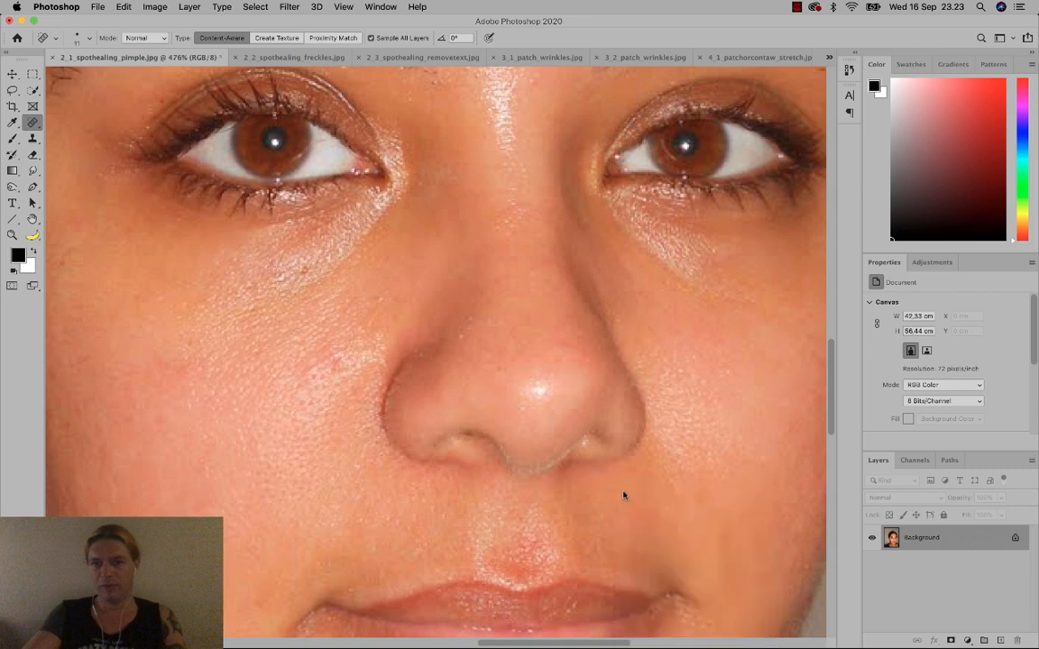
pyautogui.moveTo(623, 495); pyautogui.dragTo(524, 454)
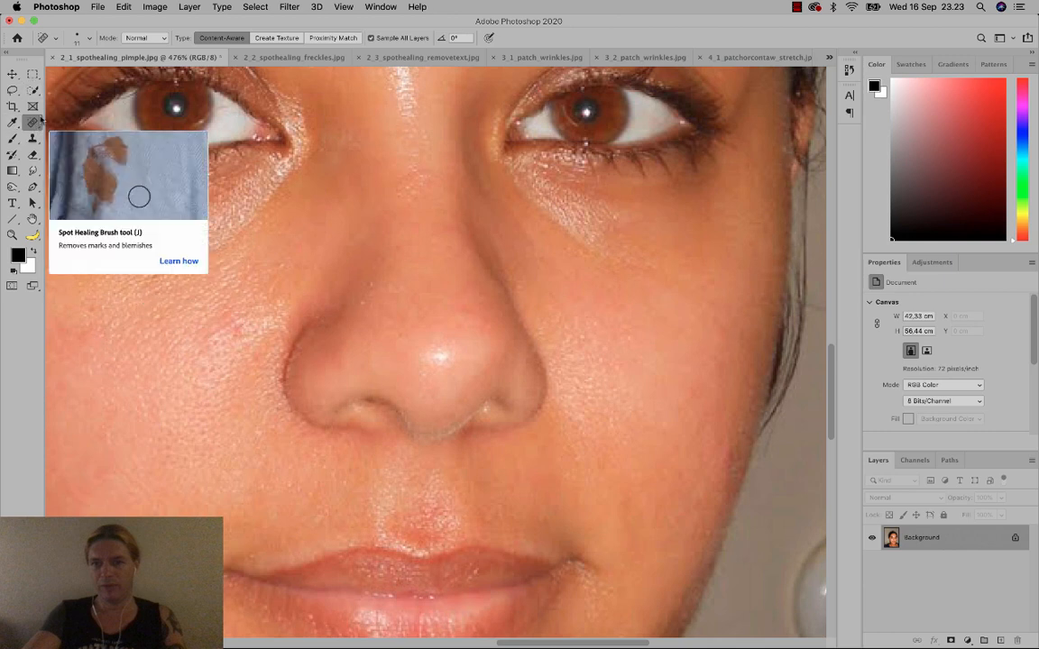
# Close the pimple photo without saving and bring up 2_2_spothealing_freckles.jpg.
pyautogui.click(52, 57)
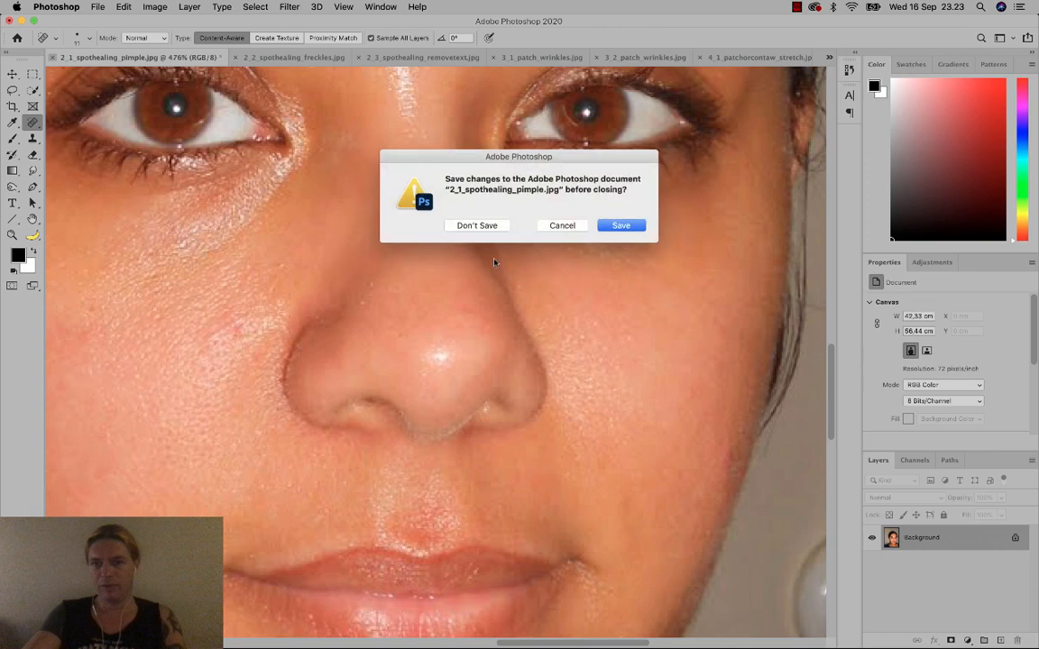
pyautogui.click(488, 226)
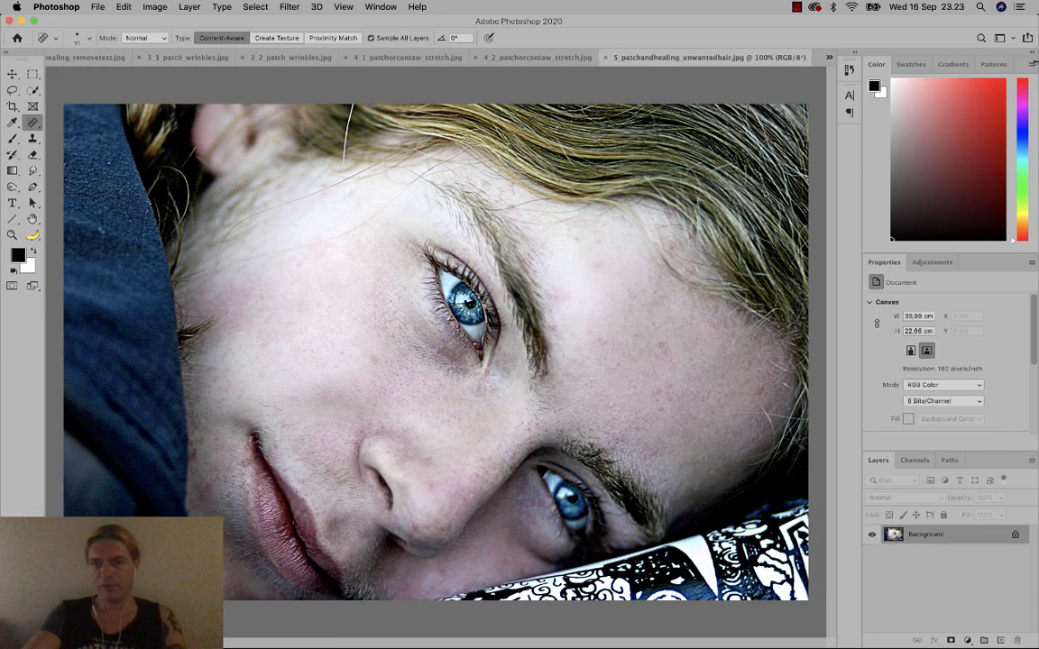
pyautogui.click(828, 57)
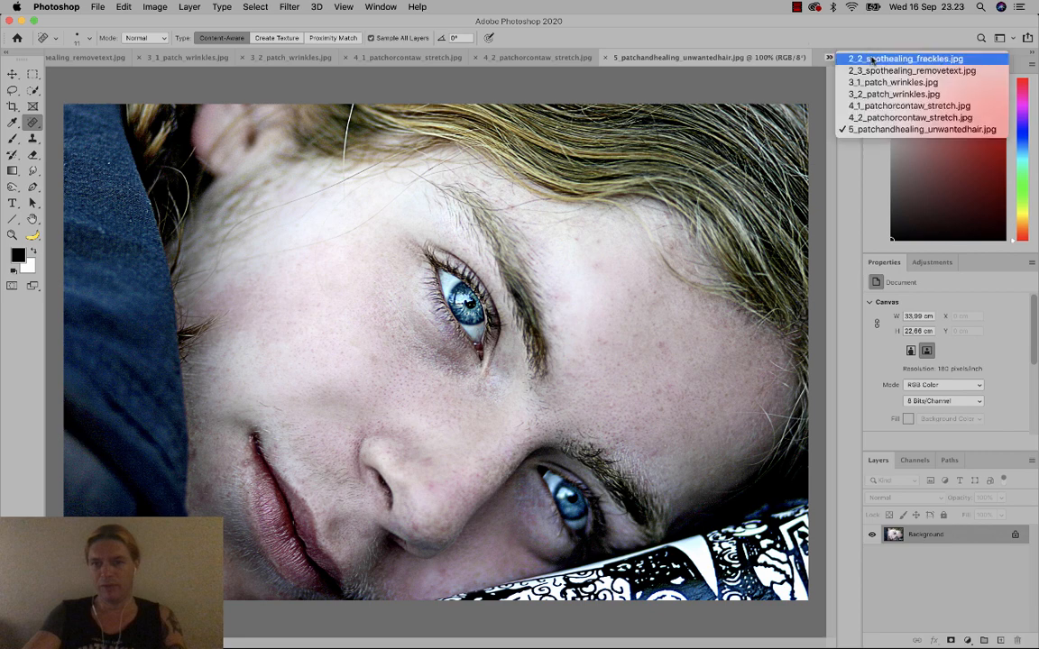
pyautogui.click(783, 54)
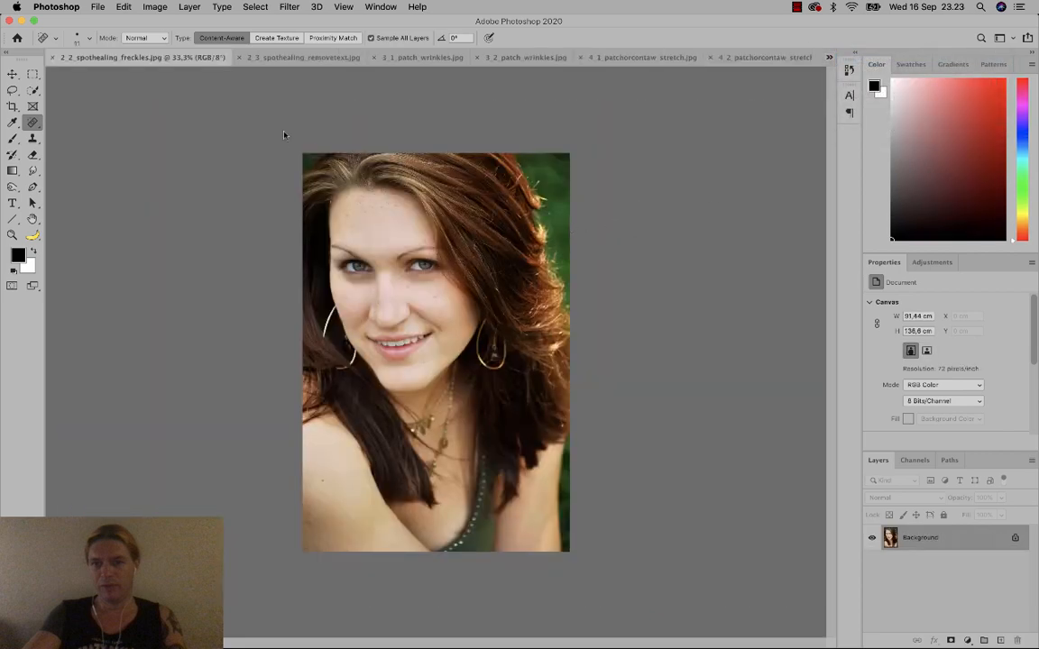
pyautogui.click(13, 234)
# Zoom in on the face, select the Spot Healing Brush, and open its brush size settings.
pyautogui.moveTo(331, 266); pyautogui.dragTo(418, 294)
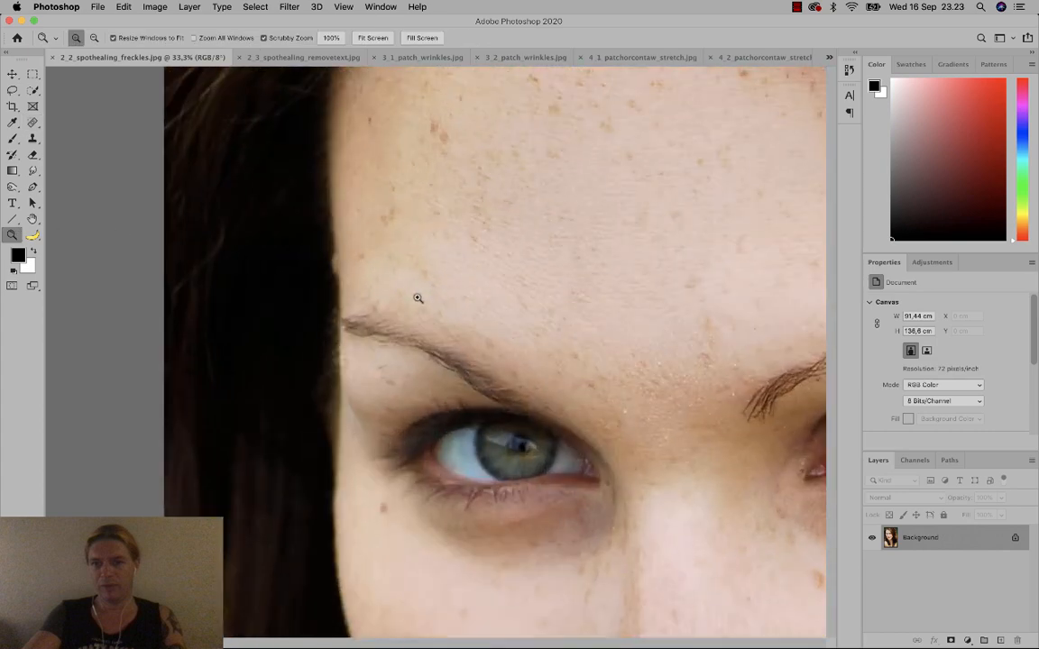
pyautogui.scroll(-10, 469, 333)
pyautogui.hscroll(10, 469, 334)
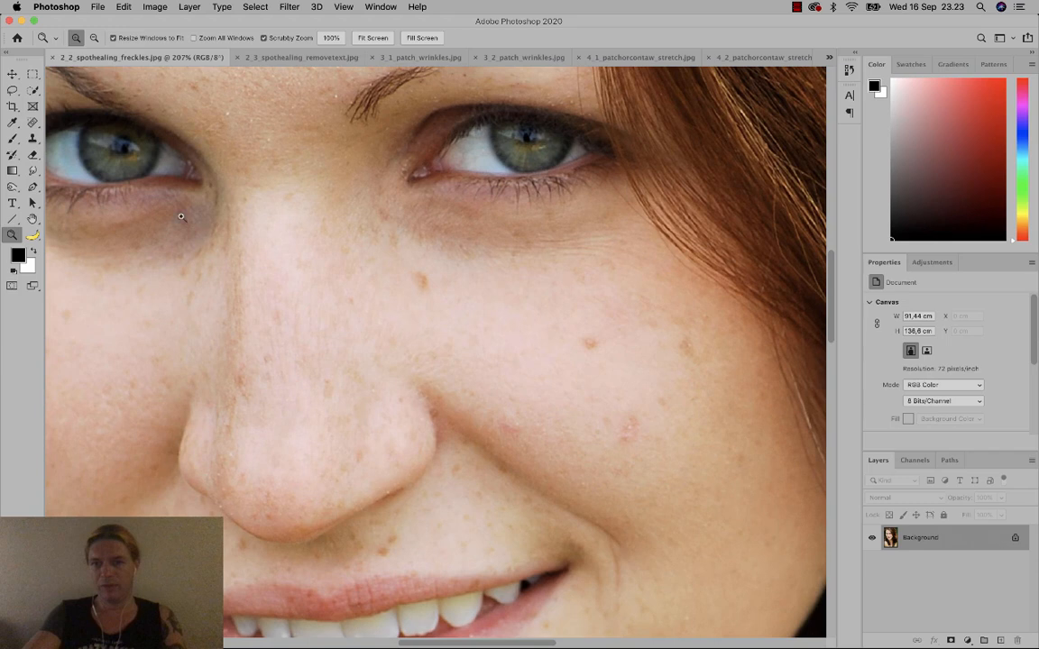
pyautogui.click(32, 122)
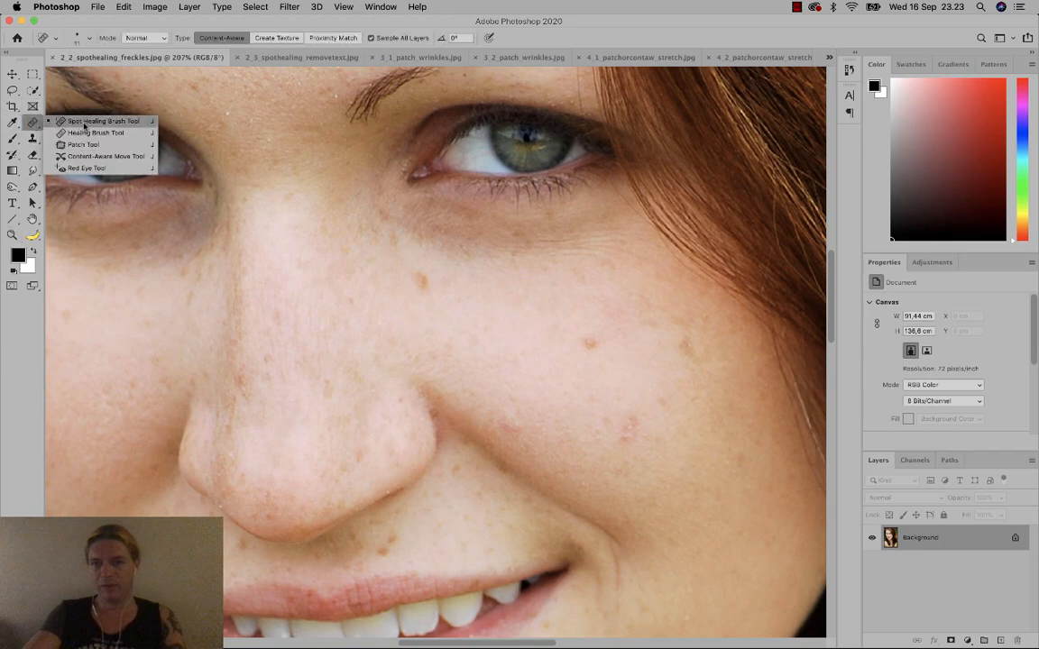
pyautogui.click(85, 126)
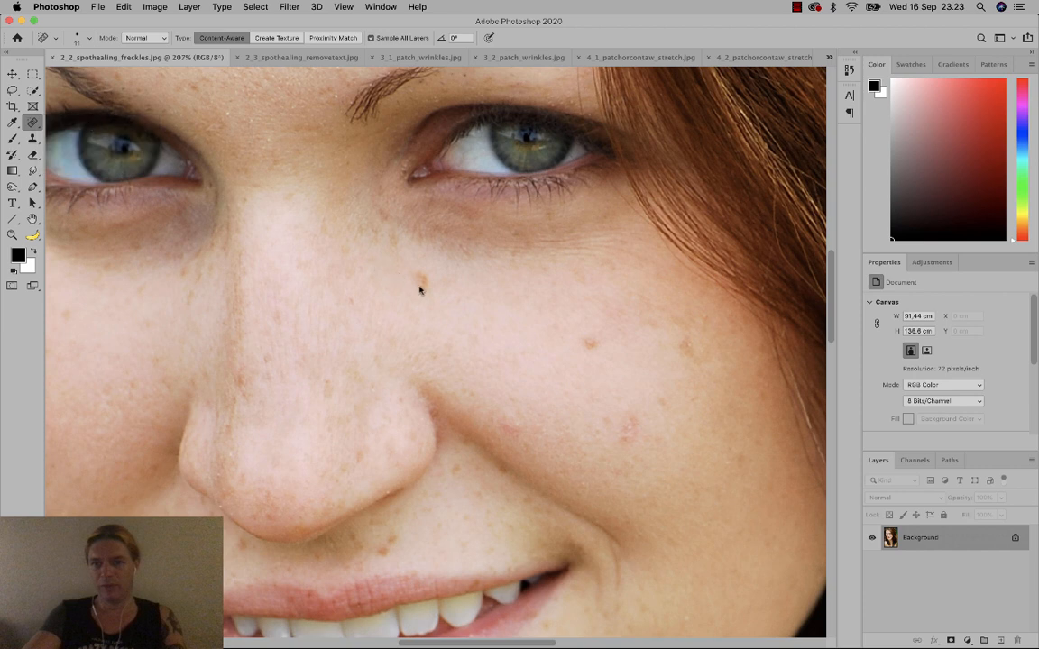
pyautogui.rightClick(473, 291)
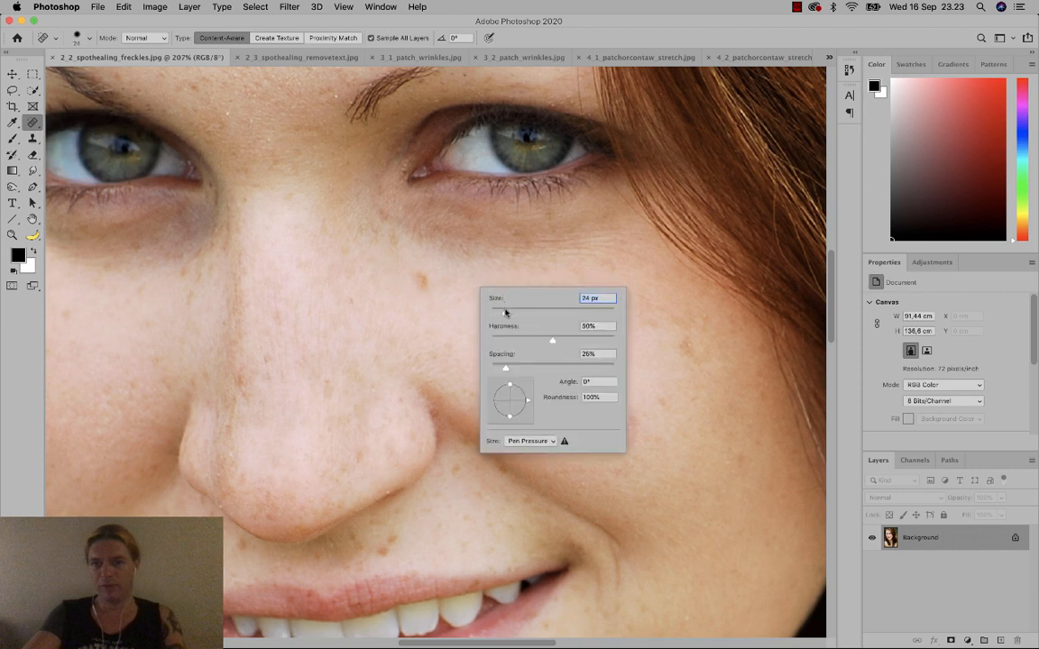
# Heal the dark mole and the scattered spots and blemishes on both cheeks.
pyautogui.moveTo(421, 282)
pyautogui.mouseDown()
pyautogui.moveTo(414, 277)
pyautogui.moveTo(422, 286)
pyautogui.mouseUp()
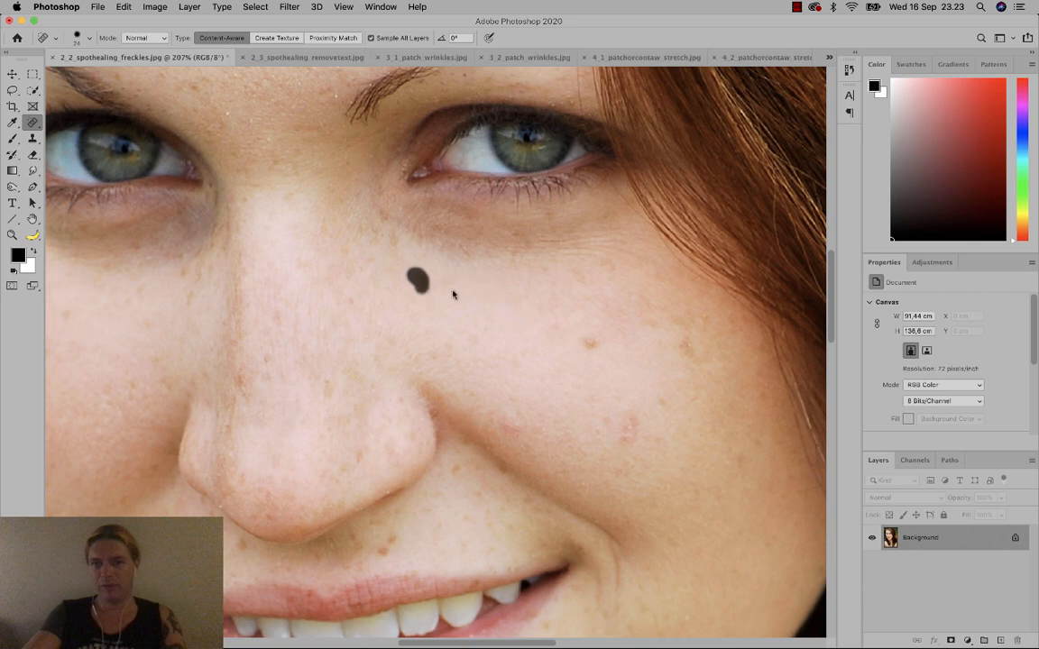
pyautogui.click(591, 343)
pyautogui.moveTo(431, 288); pyautogui.dragTo(410, 276)
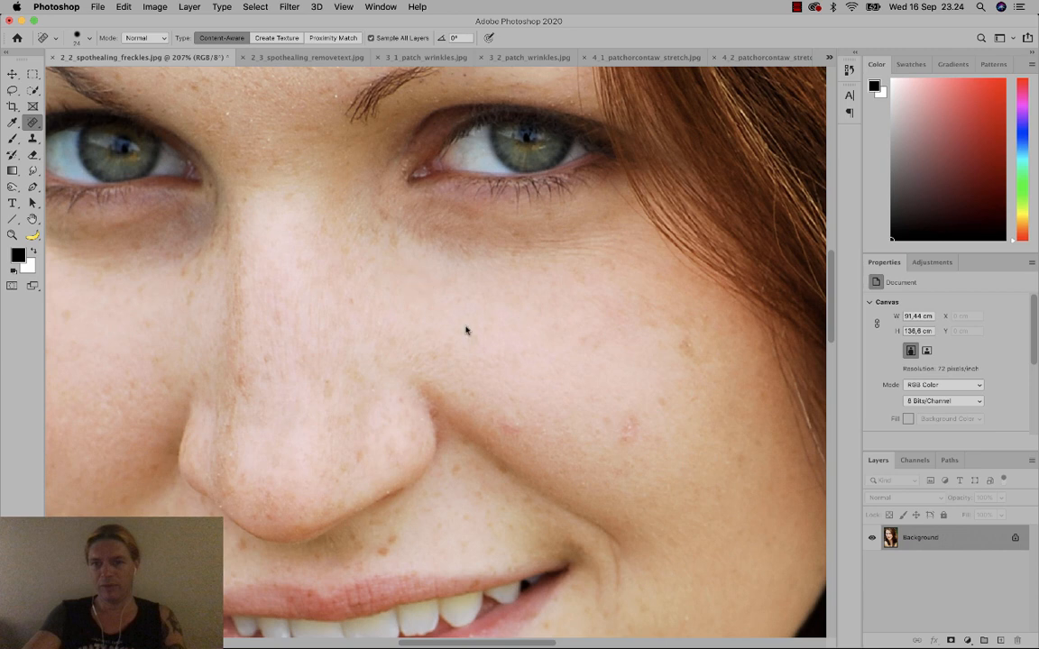
pyautogui.click(432, 297)
pyautogui.click(464, 302)
pyautogui.click(456, 352)
pyautogui.moveTo(674, 347); pyautogui.dragTo(691, 356)
pyautogui.click(627, 419)
pyautogui.click(633, 427)
pyautogui.click(505, 433)
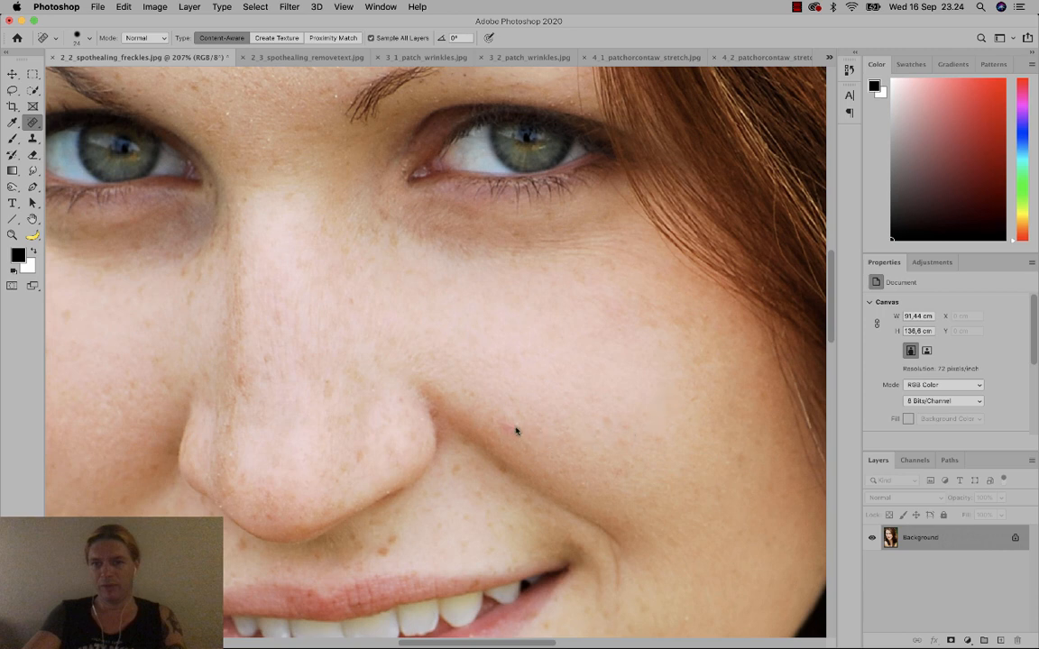
# Dab away the freckles just beside the nostril and lower on the cheek.
pyautogui.click(495, 473)
pyautogui.click(470, 457)
pyautogui.click(478, 456)
pyautogui.click(492, 474)
pyautogui.click(467, 457)
pyautogui.click(464, 448)
pyautogui.click(511, 490)
# Paint long healing strokes along the nostril crease to clear the remaining freckles.
pyautogui.moveTo(540, 491); pyautogui.dragTo(472, 442)
pyautogui.moveTo(545, 495); pyautogui.dragTo(422, 395)
pyautogui.moveTo(538, 491)
pyautogui.mouseDown()
pyautogui.moveTo(471, 453)
pyautogui.moveTo(417, 394)
pyautogui.mouseUp()
pyautogui.moveTo(533, 484); pyautogui.dragTo(423, 394)
# Try the Healing Brush, then return to the Spot Healing Brush.
pyautogui.click(32, 122)
pyautogui.click(81, 132)
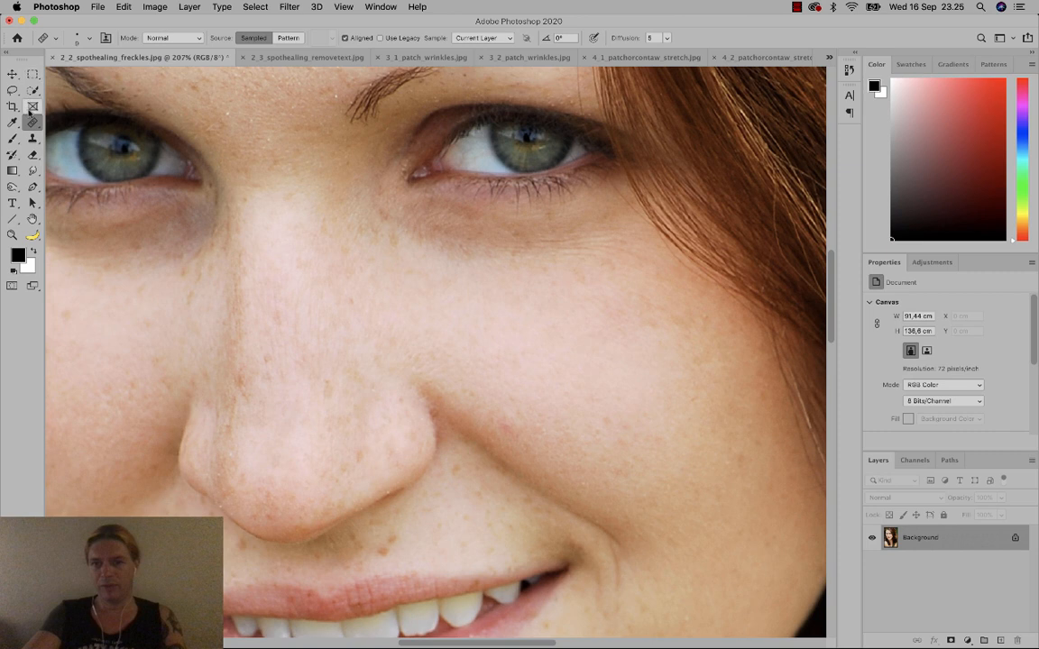
pyautogui.click(31, 120)
pyautogui.click(76, 120)
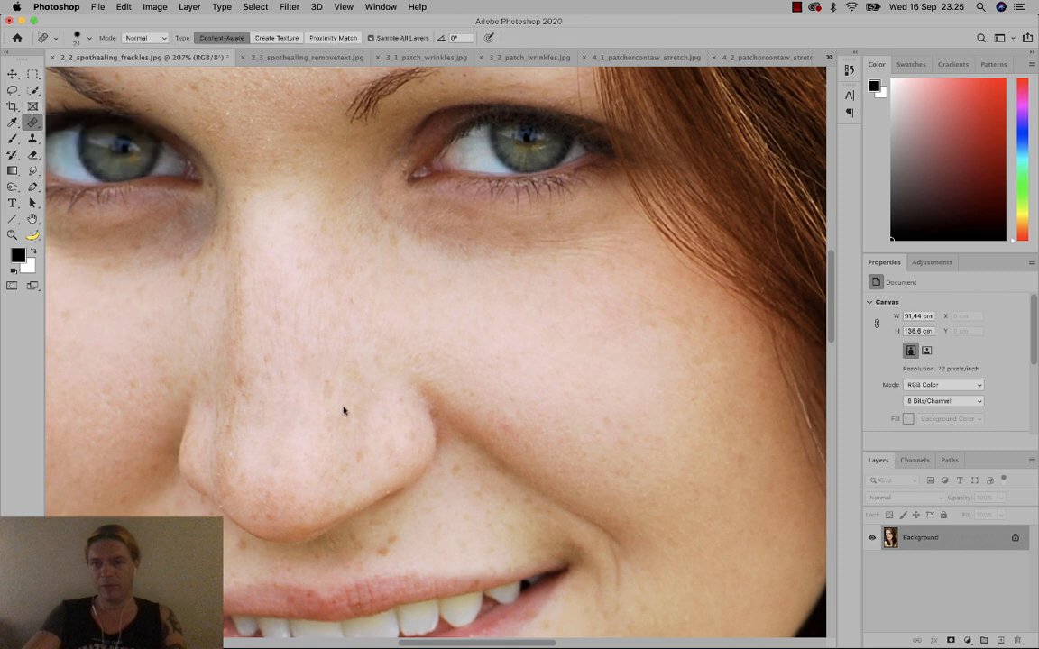
# Heal the small spots above the lip and mouth corner, then pick the Healing Brush Tool.
pyautogui.click(465, 541)
pyautogui.click(478, 549)
pyautogui.moveTo(493, 551)
pyautogui.mouseDown()
pyautogui.moveTo(461, 546)
pyautogui.moveTo(443, 529)
pyautogui.moveTo(473, 523)
pyautogui.moveTo(499, 549)
pyautogui.moveTo(487, 524)
pyautogui.moveTo(438, 511)
pyautogui.mouseUp()
pyautogui.click(481, 525)
pyautogui.click(494, 539)
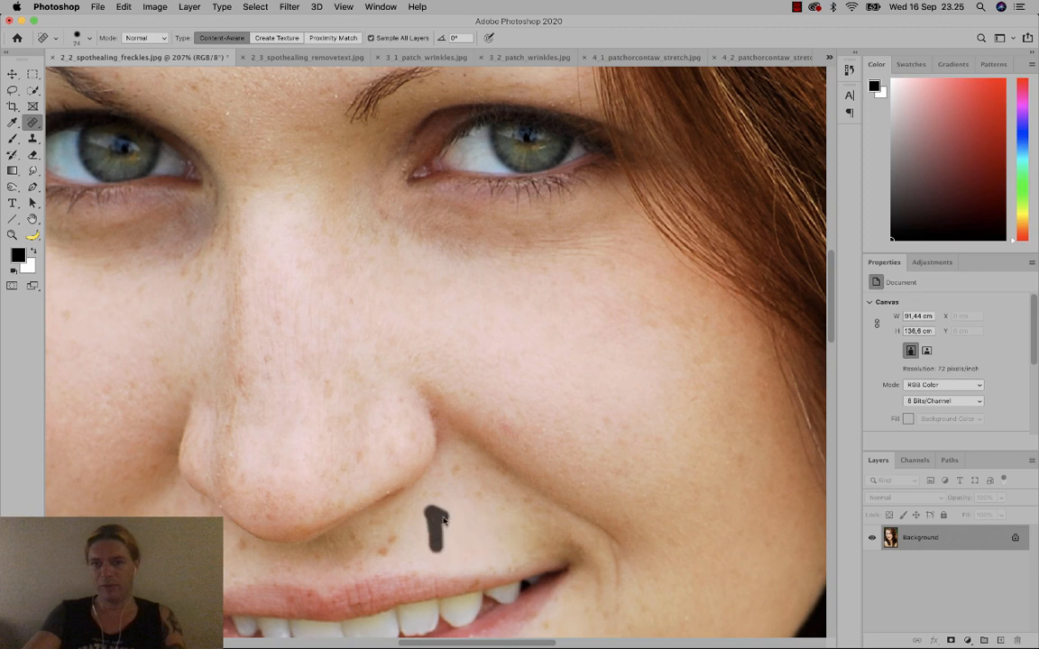
pyautogui.click(485, 540)
pyautogui.click(497, 537)
pyautogui.click(478, 494)
pyautogui.click(491, 511)
pyautogui.click(33, 122)
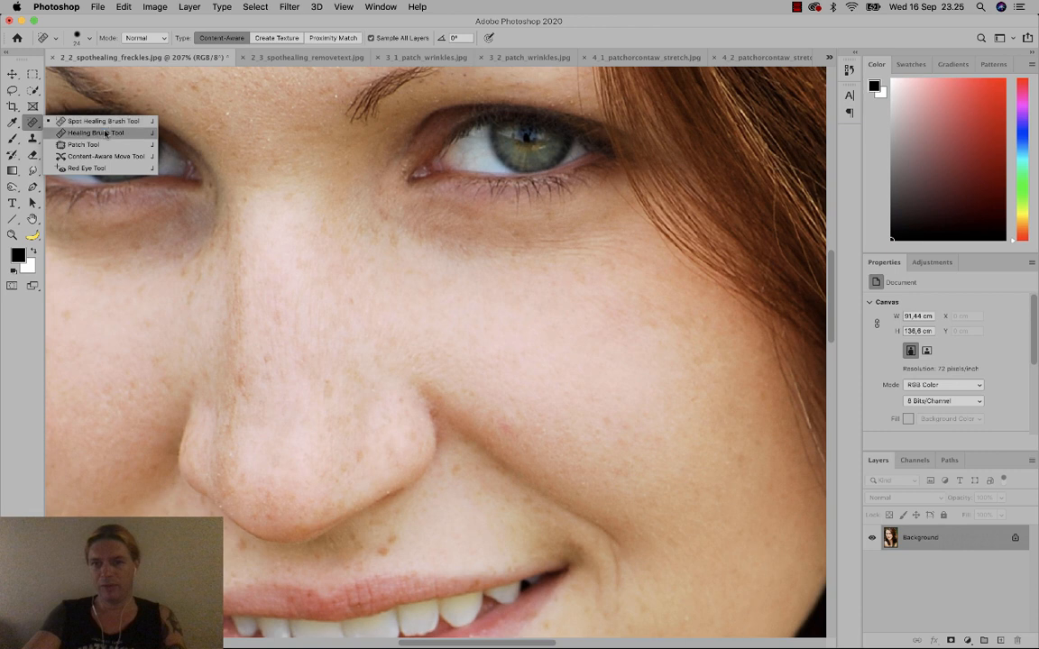
pyautogui.click(96, 133)
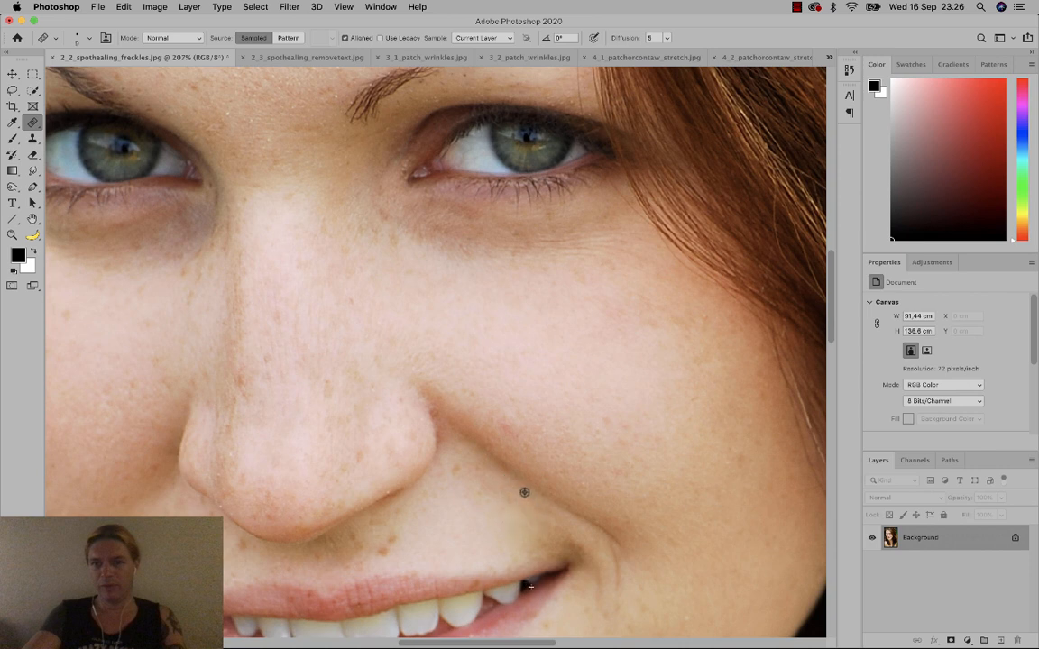
# Undo the bad stroke, then sample clean nearby skin and paint it over the cheek fold.
pyautogui.moveTo(516, 490); pyautogui.dragTo(516, 495)
pyautogui.press('super+z')
pyautogui.keyDown('alt'); pyautogui.click(447, 530); pyautogui.keyUp('alt')
pyautogui.moveTo(511, 485)
pyautogui.mouseDown()
pyautogui.moveTo(455, 527)
pyautogui.moveTo(527, 499)
pyautogui.mouseUp()
pyautogui.keyDown('alt'); pyautogui.click(454, 526); pyautogui.keyUp('alt')
pyautogui.keyDown('alt'); pyautogui.click(477, 470); pyautogui.keyUp('alt')
# Pan and fit the freckled photo on screen, then close it without saving.
pyautogui.moveTo(533, 357); pyautogui.dragTo(586, 420)
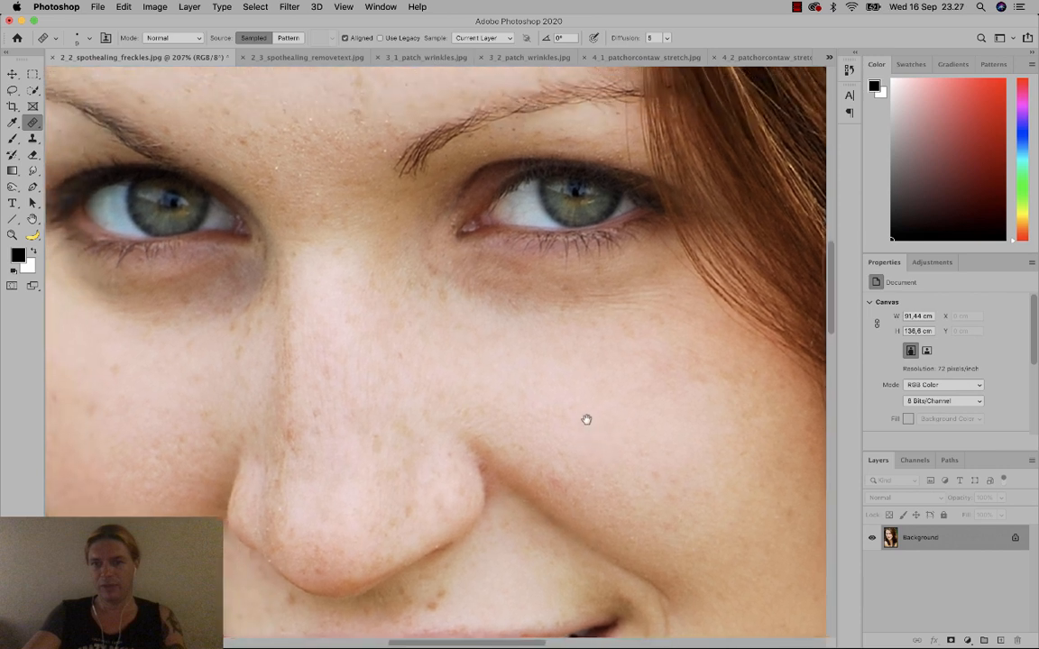
pyautogui.moveTo(468, 404); pyautogui.dragTo(496, 420)
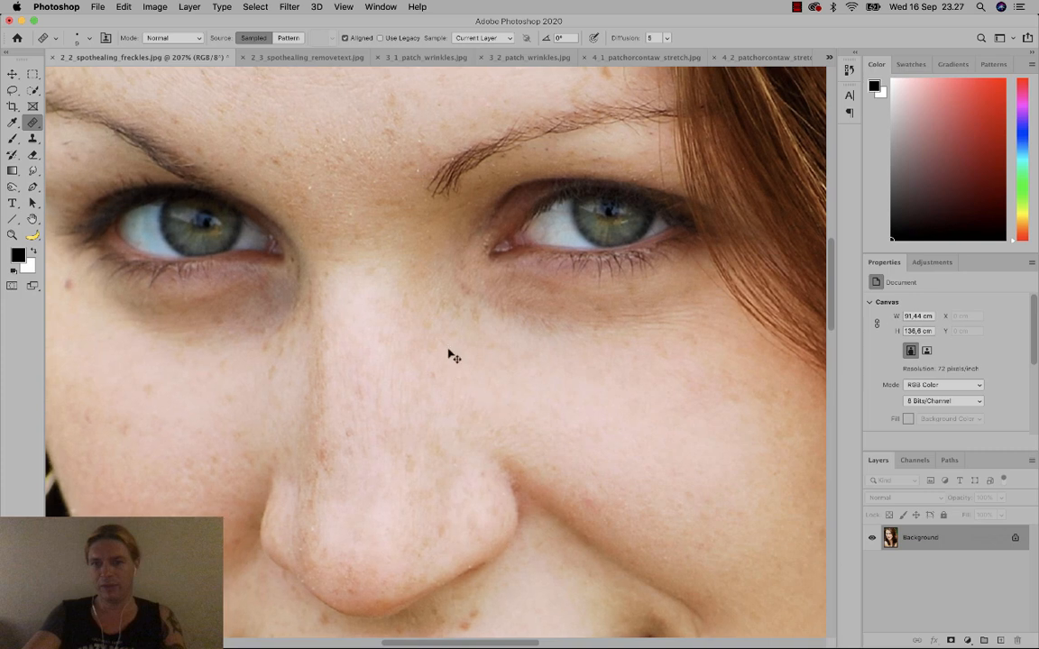
pyautogui.press('super+0')
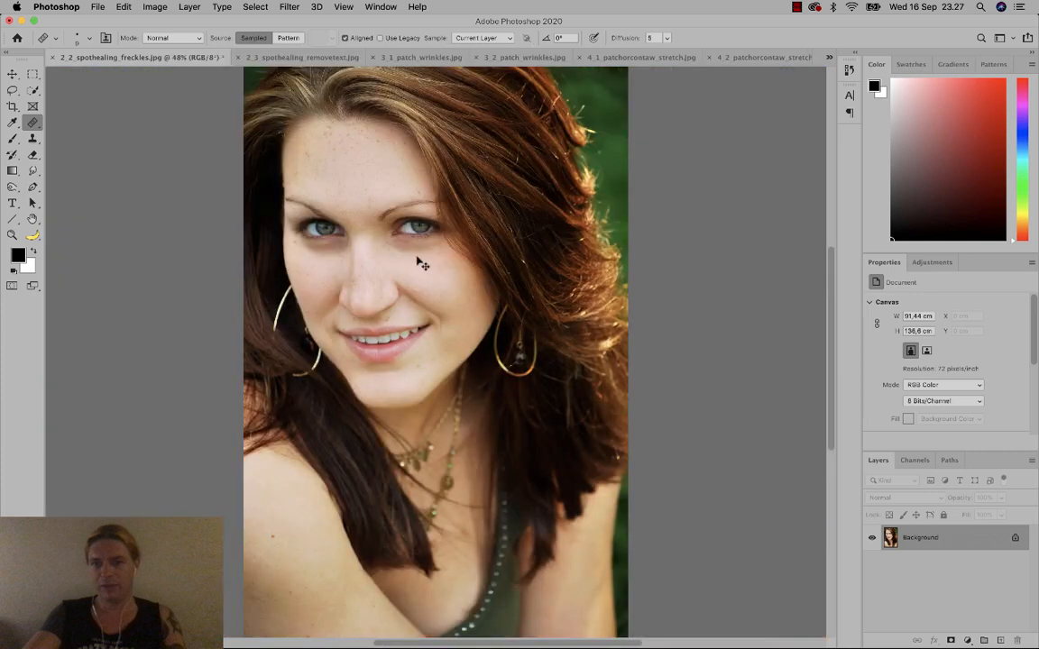
pyautogui.click(53, 57)
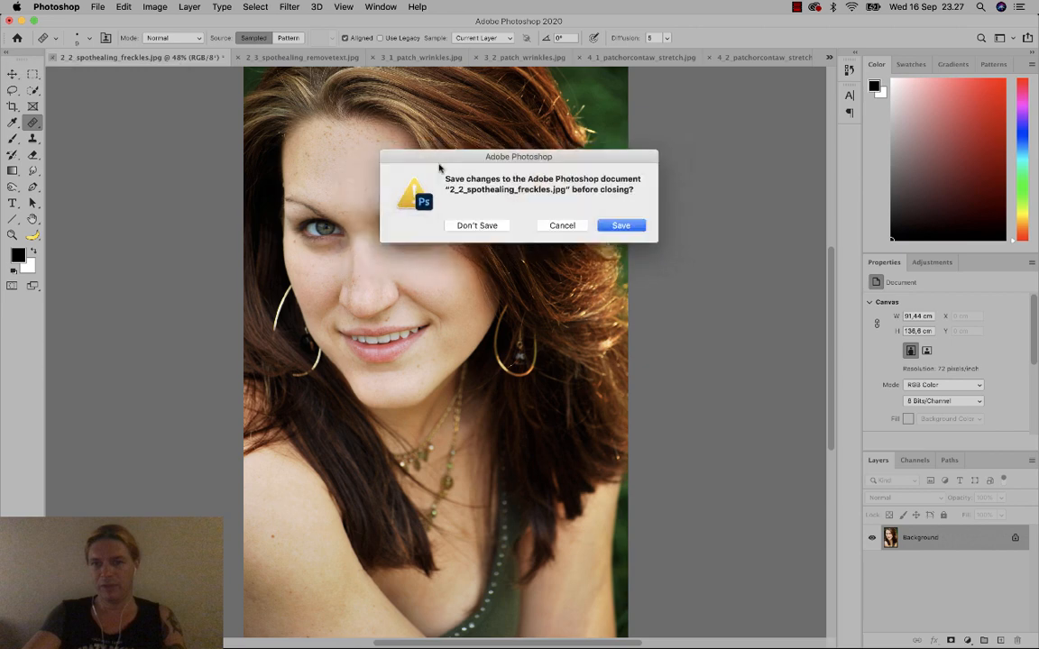
pyautogui.click(477, 226)
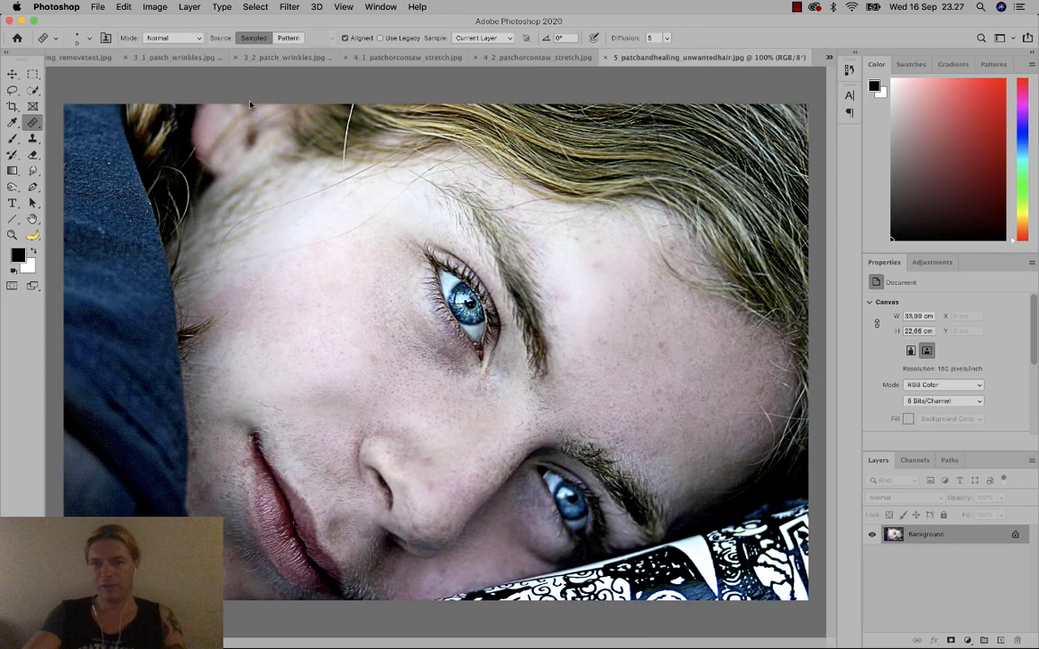
# Switch to 2_3_spothealing_removetext.jpg and choose the Patch Tool.
pyautogui.click(829, 57)
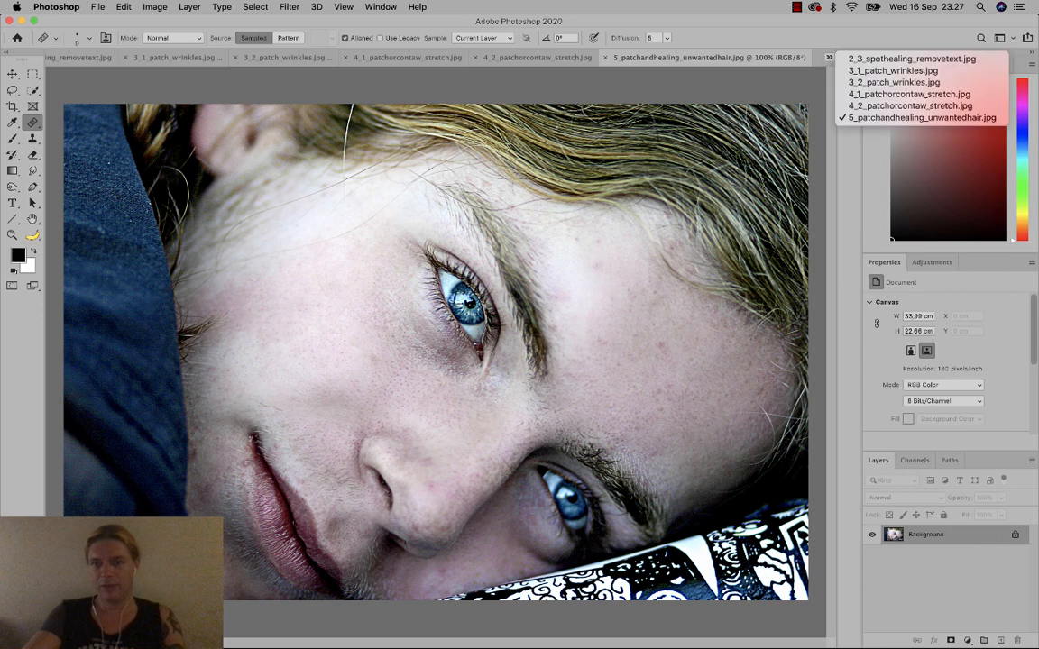
pyautogui.click(868, 60)
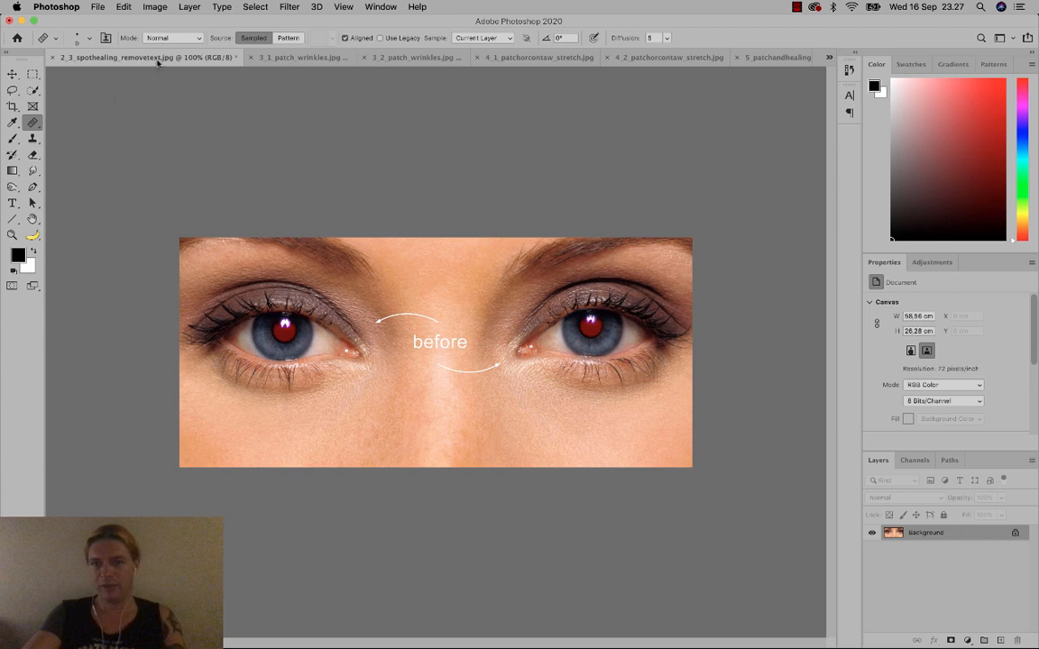
pyautogui.rightClick(32, 122)
pyautogui.click(81, 144)
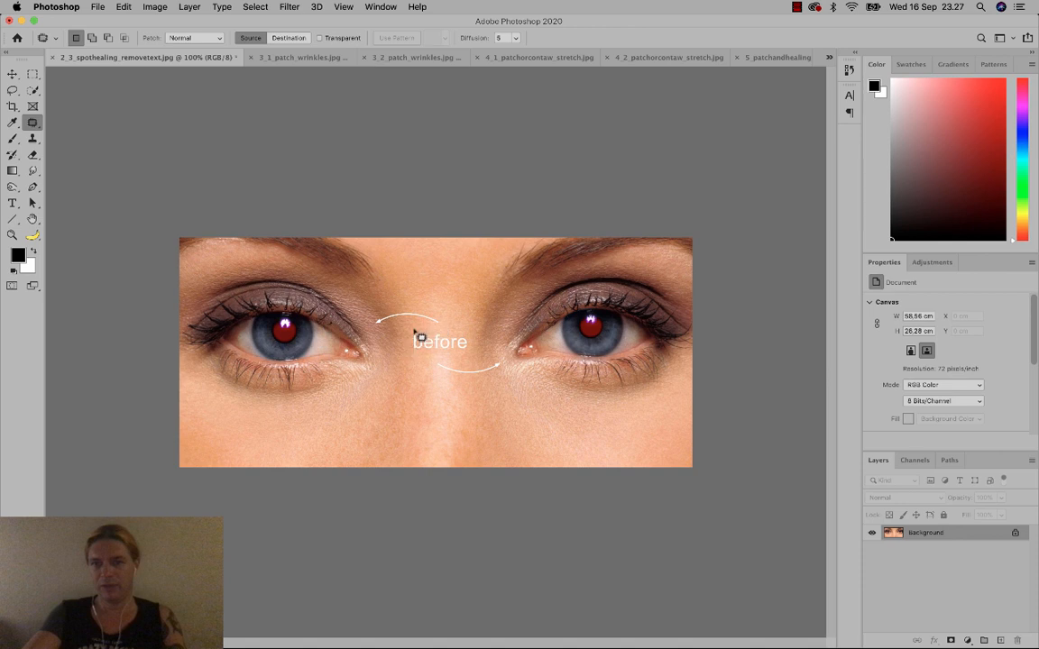
# Lasso the 'b' of 'before' and drag the patch down onto clean skin.
pyautogui.moveTo(409, 336)
pyautogui.mouseDown()
pyautogui.moveTo(413, 353)
pyautogui.moveTo(429, 345)
pyautogui.mouseUp()
pyautogui.moveTo(415, 330); pyautogui.dragTo(416, 330)
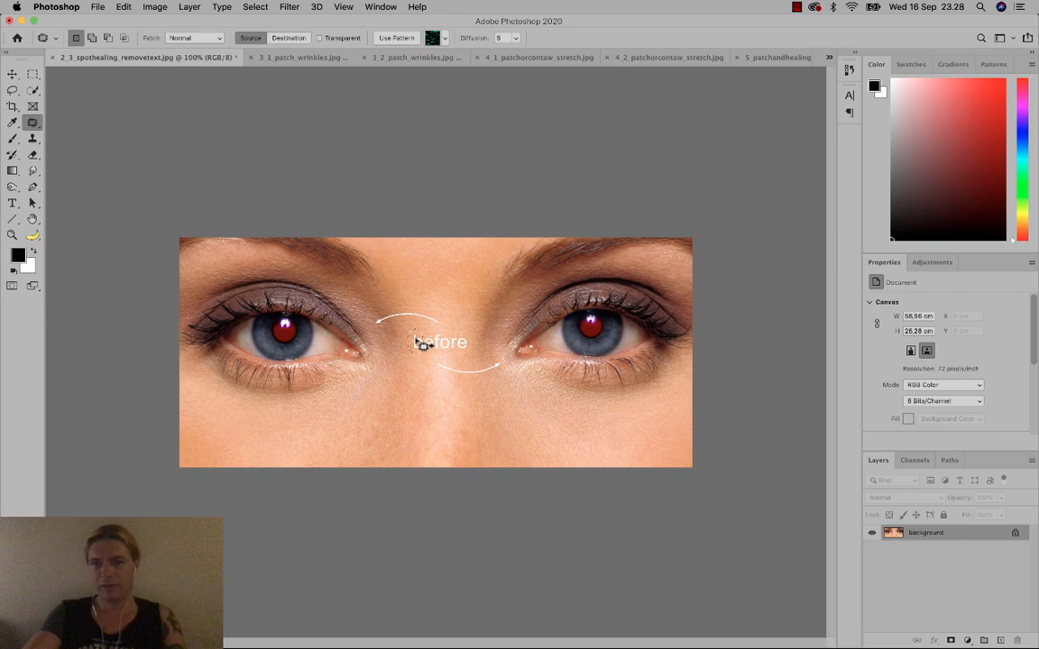
pyautogui.moveTo(423, 344); pyautogui.dragTo(416, 369)
pyautogui.moveTo(416, 370); pyautogui.dragTo(417, 371)
# Keep Patch mode Normal, deselect, and patch the next letter with skin from below.
pyautogui.click(216, 42)
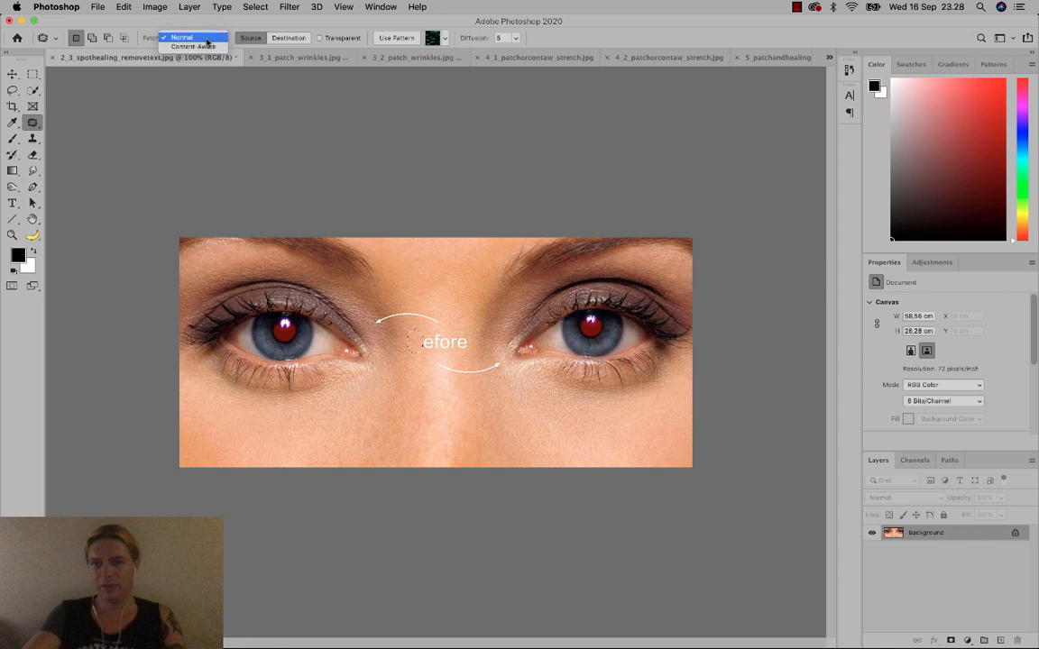
pyautogui.click(207, 39)
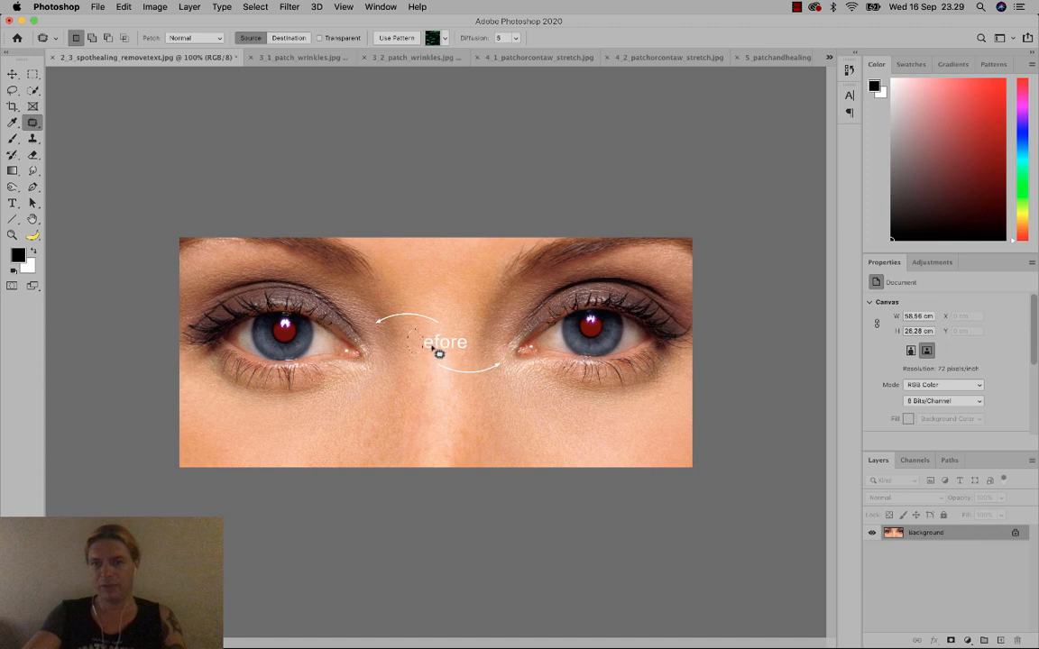
pyautogui.press('super+d')
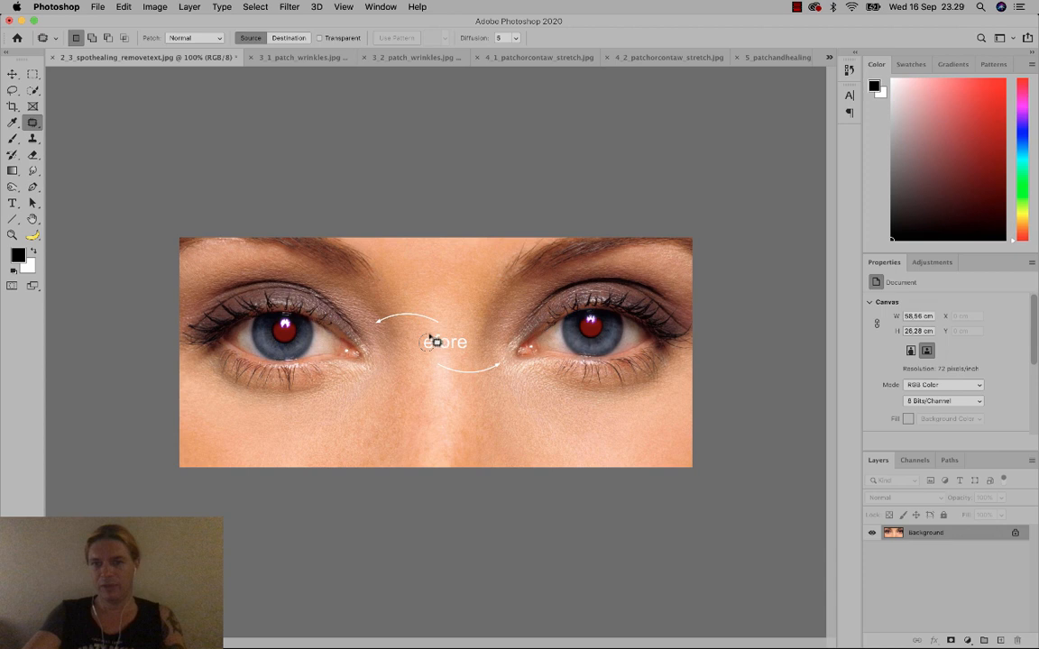
pyautogui.moveTo(436, 342); pyautogui.dragTo(436, 344)
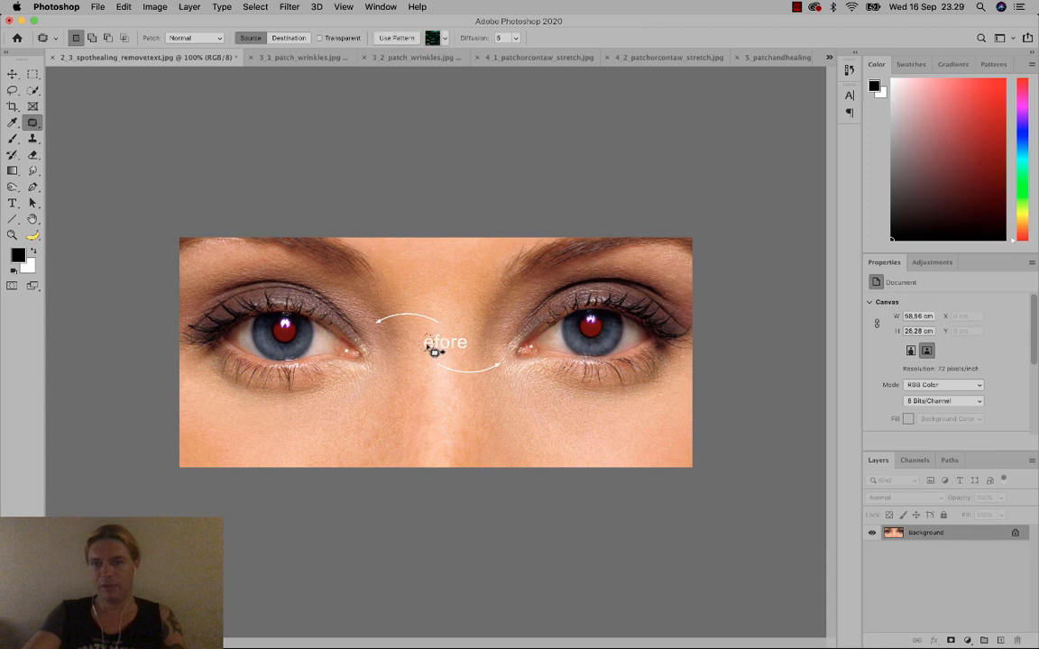
pyautogui.moveTo(425, 358); pyautogui.dragTo(423, 376)
# Clear the selection and outline the following letters of 'before' for patching.
pyautogui.click(415, 344)
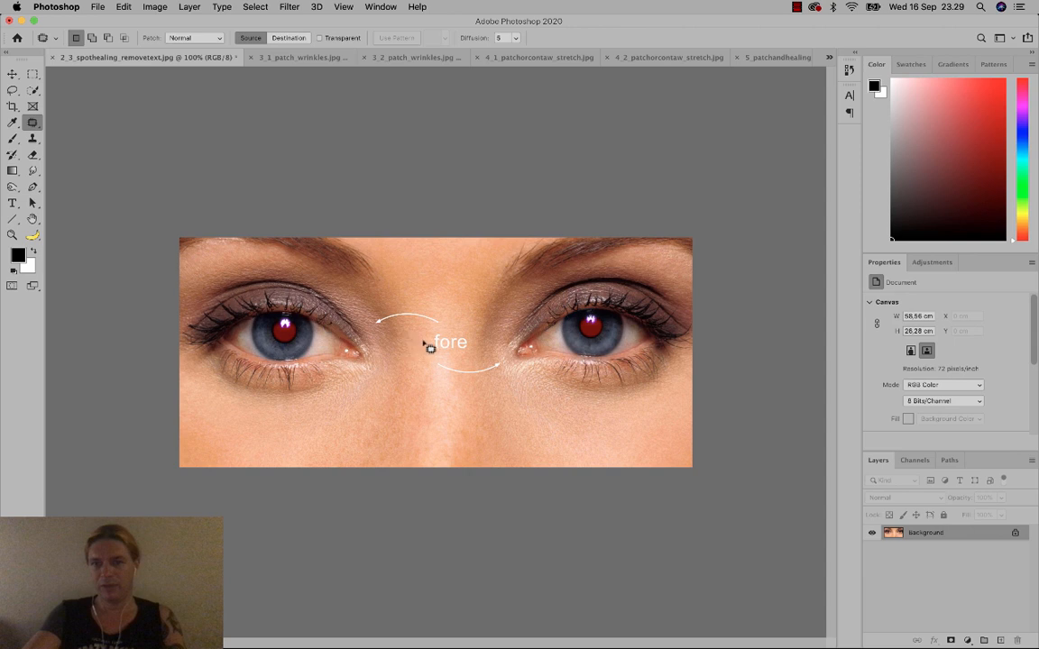
pyautogui.moveTo(442, 361)
pyautogui.mouseDown()
pyautogui.moveTo(450, 341)
pyautogui.moveTo(438, 339)
pyautogui.mouseUp()
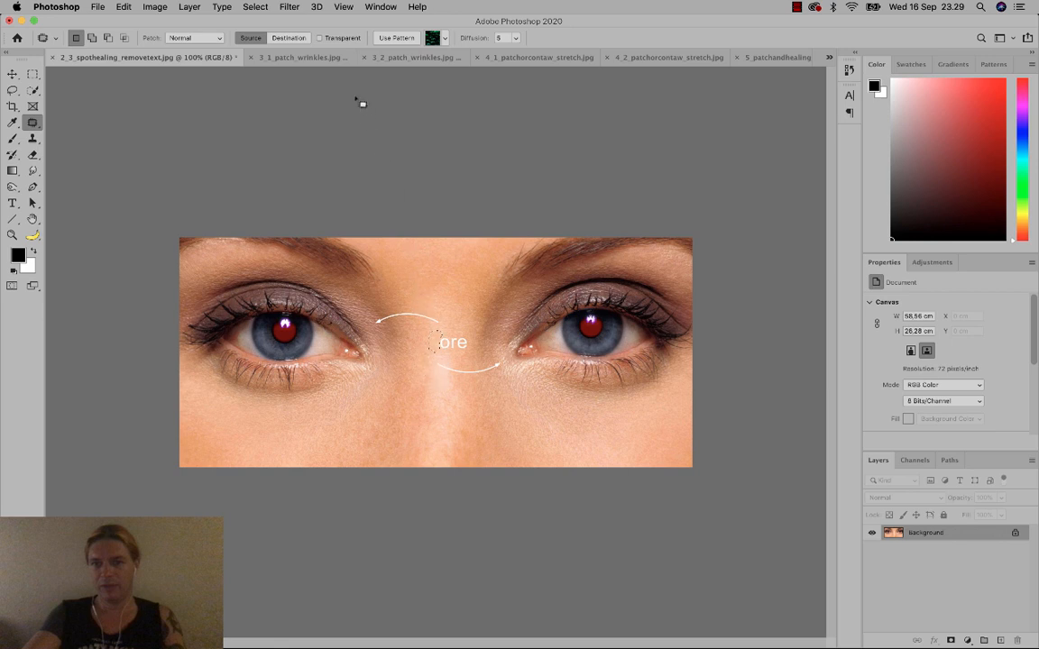
pyautogui.click(256, 7)
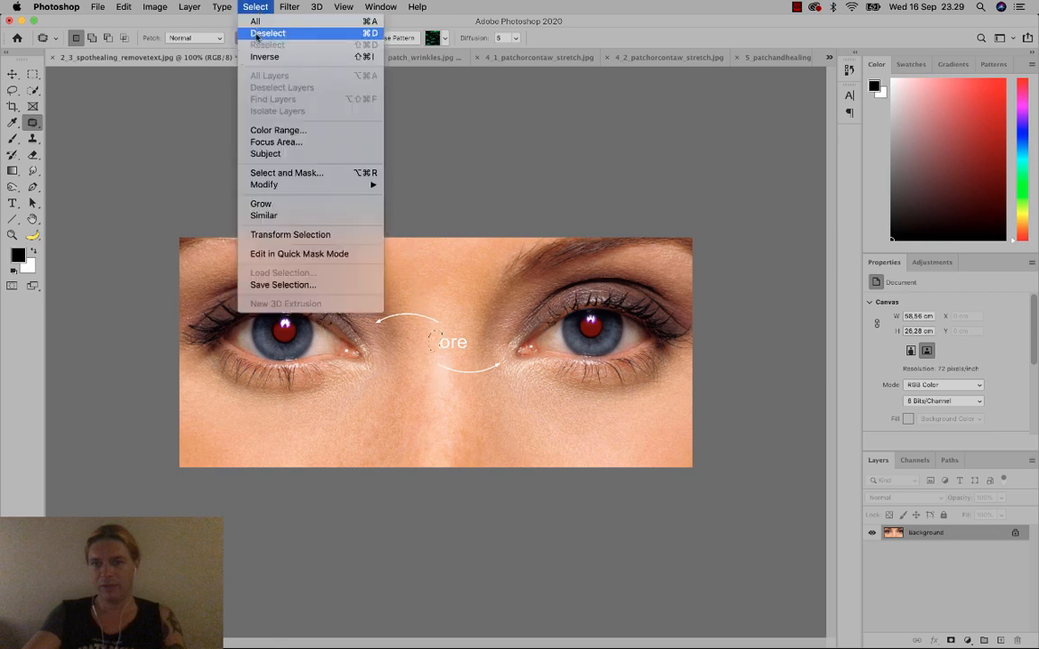
# Deselect, then patch the 'o' and the 're' with clean surrounding skin.
pyautogui.click(369, 36)
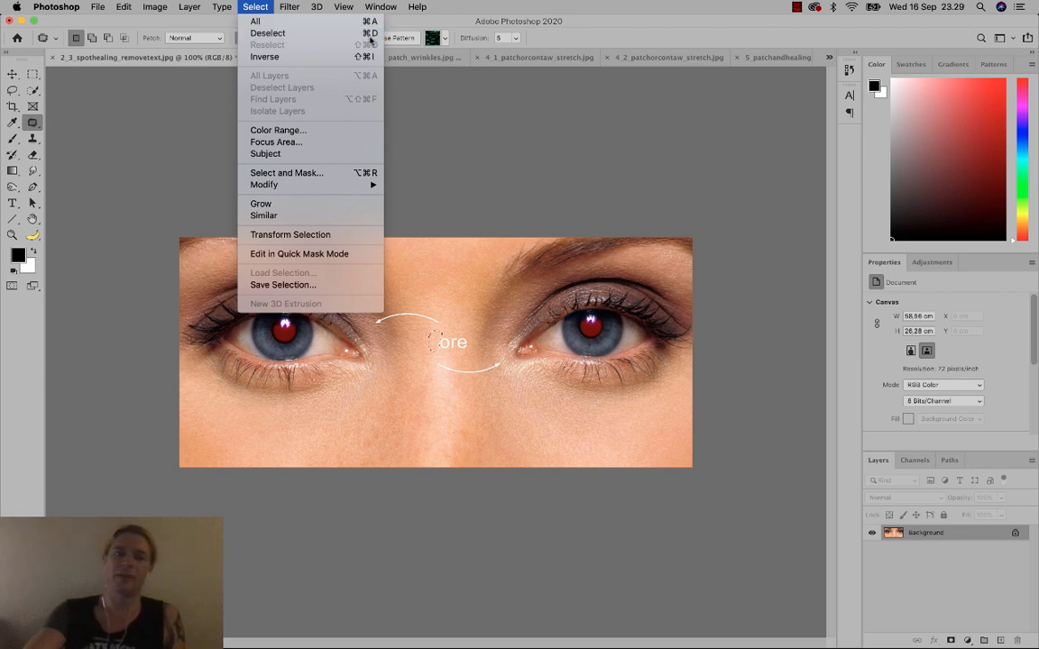
pyautogui.moveTo(444, 337)
pyautogui.mouseDown()
pyautogui.moveTo(440, 353)
pyautogui.moveTo(455, 346)
pyautogui.moveTo(451, 355)
pyautogui.moveTo(452, 322)
pyautogui.moveTo(448, 355)
pyautogui.moveTo(459, 355)
pyautogui.moveTo(469, 342)
pyautogui.moveTo(451, 334)
pyautogui.mouseUp()
pyautogui.click(452, 371)
pyautogui.moveTo(458, 340)
pyautogui.mouseDown()
pyautogui.moveTo(459, 325)
pyautogui.moveTo(418, 315)
pyautogui.moveTo(422, 327)
pyautogui.moveTo(434, 306)
pyautogui.moveTo(413, 311)
pyautogui.moveTo(394, 297)
pyautogui.moveTo(388, 312)
pyautogui.moveTo(408, 317)
pyautogui.moveTo(406, 303)
pyautogui.moveTo(387, 321)
pyautogui.mouseUp()
pyautogui.click(459, 356)
# Patch the upper arrow remnant and the lower arrow's tail, deselecting between patches.
pyautogui.click(439, 349)
pyautogui.click(407, 326)
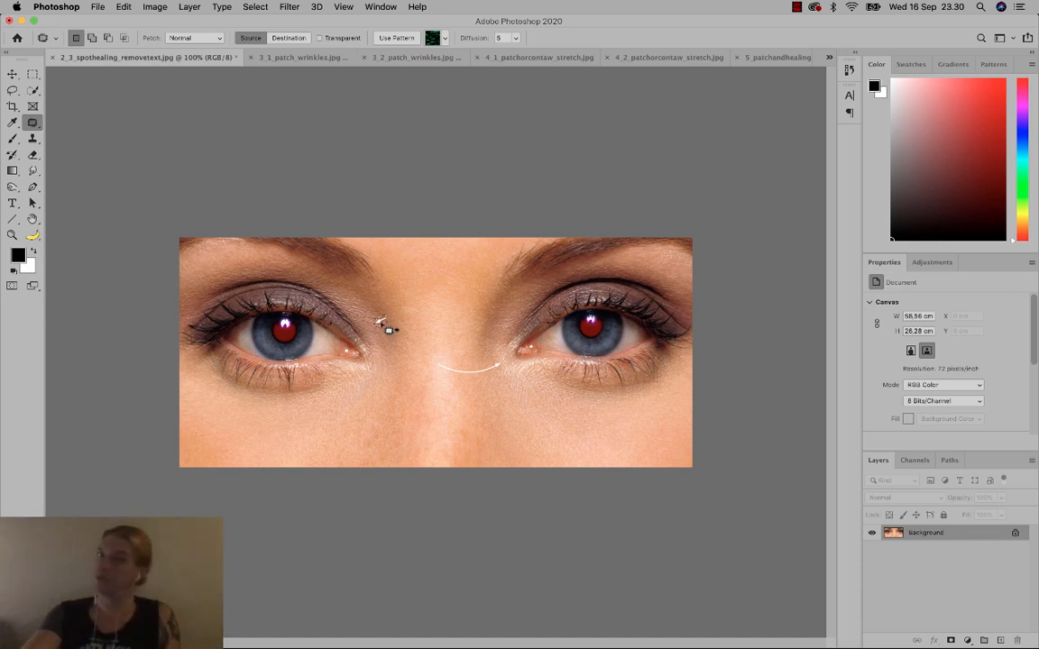
pyautogui.moveTo(384, 323); pyautogui.dragTo(388, 332)
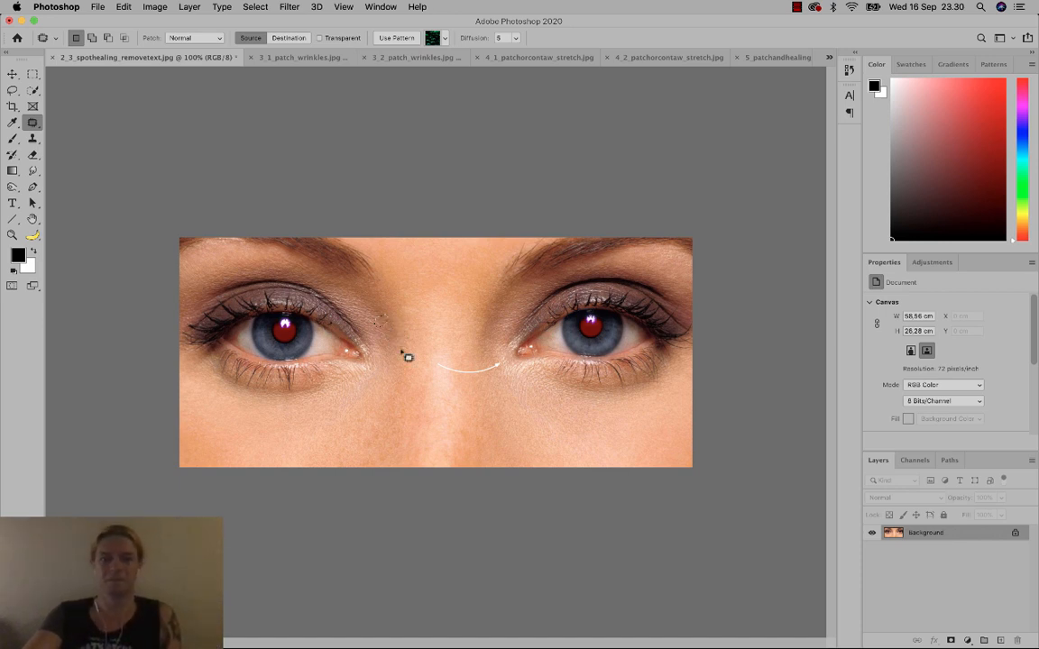
pyautogui.press('super+d')
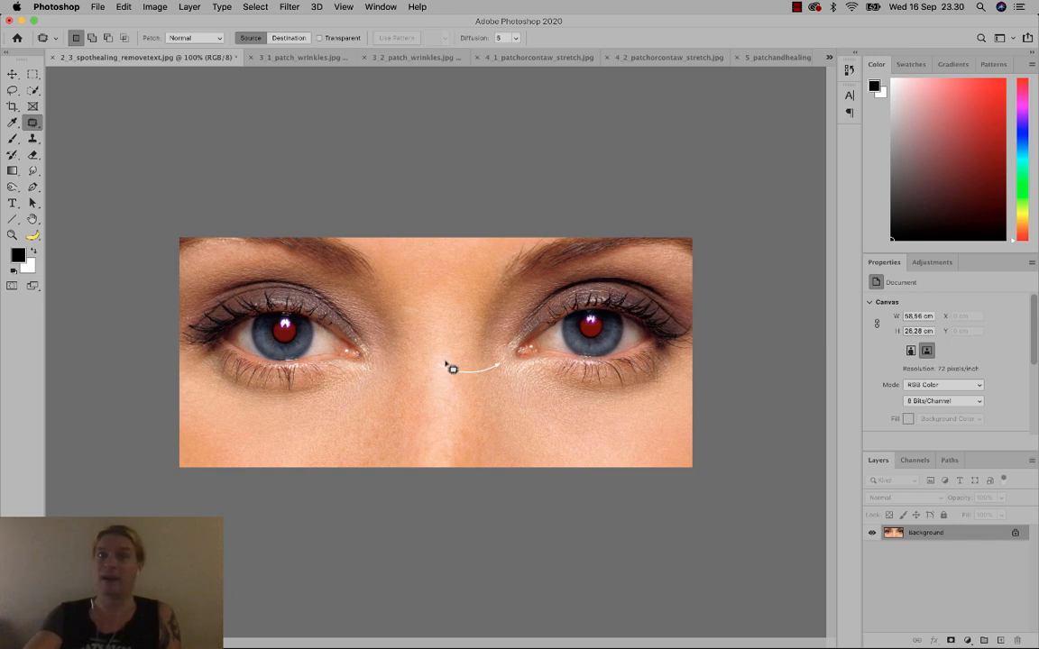
pyautogui.moveTo(457, 370)
pyautogui.mouseDown()
pyautogui.moveTo(485, 376)
pyautogui.moveTo(480, 361)
pyautogui.moveTo(488, 381)
pyautogui.moveTo(497, 361)
pyautogui.moveTo(485, 367)
pyautogui.moveTo(481, 375)
pyautogui.moveTo(503, 360)
pyautogui.moveTo(461, 392)
pyautogui.mouseUp()
pyautogui.press('super+d')
pyautogui.press('super+d')
pyautogui.press('super+d')
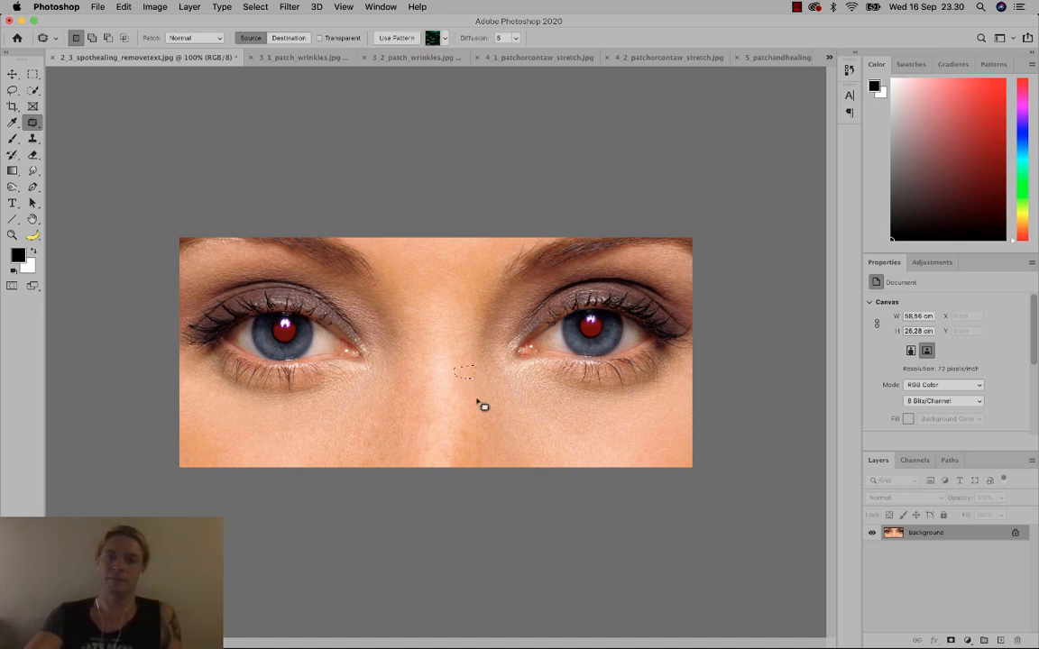
pyautogui.press('super+d')
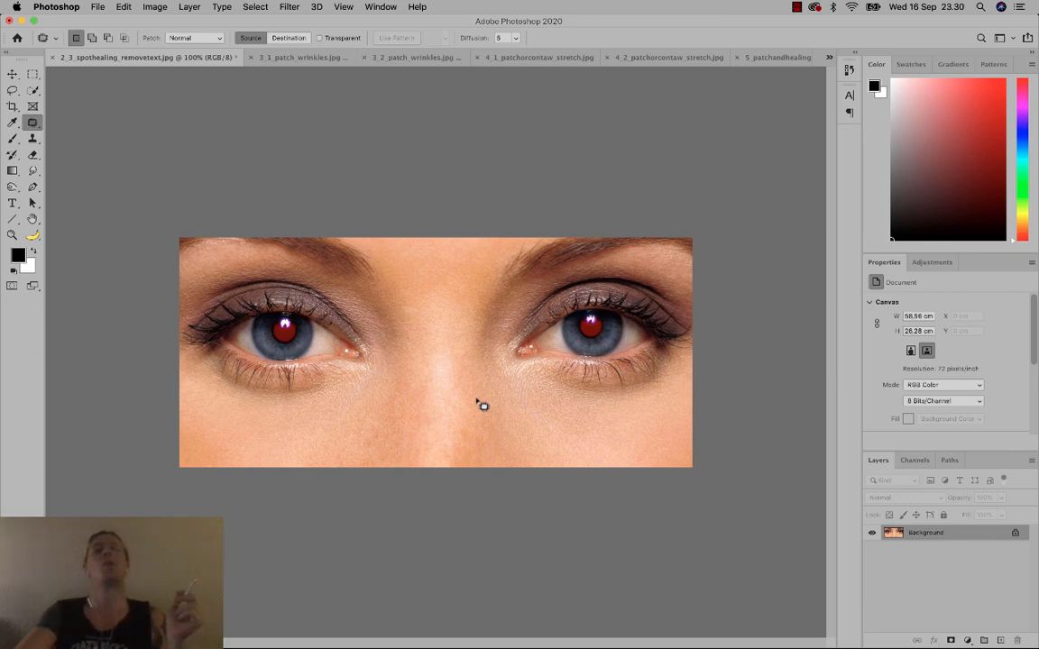
# Close the eyes photo and the next open document, discarding their edits.
pyautogui.click(52, 58)
pyautogui.click(490, 230)
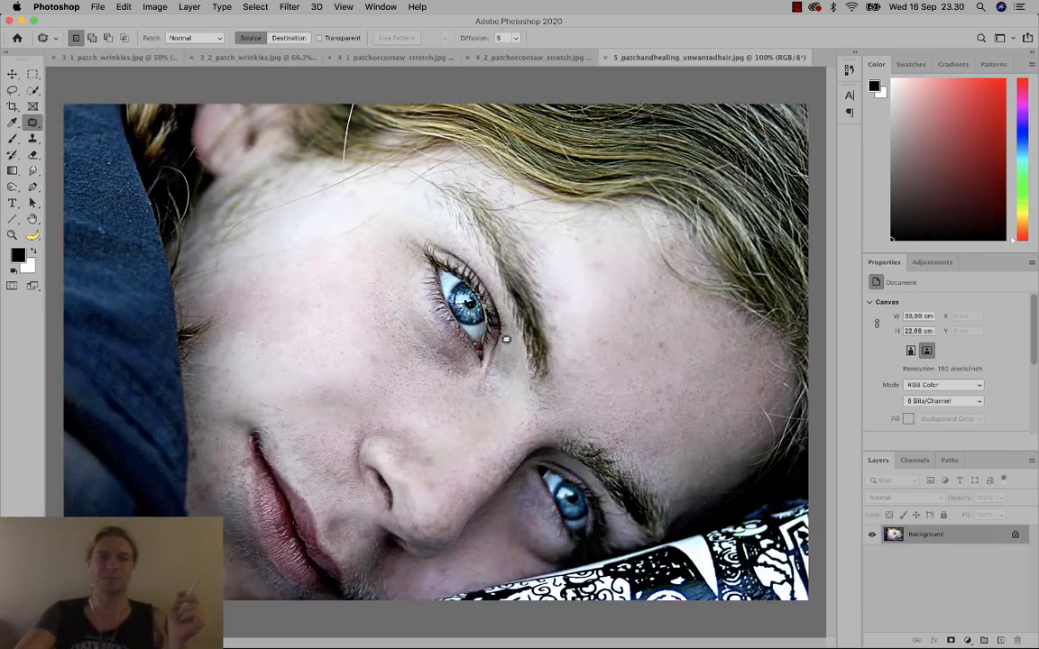
pyautogui.click(143, 58)
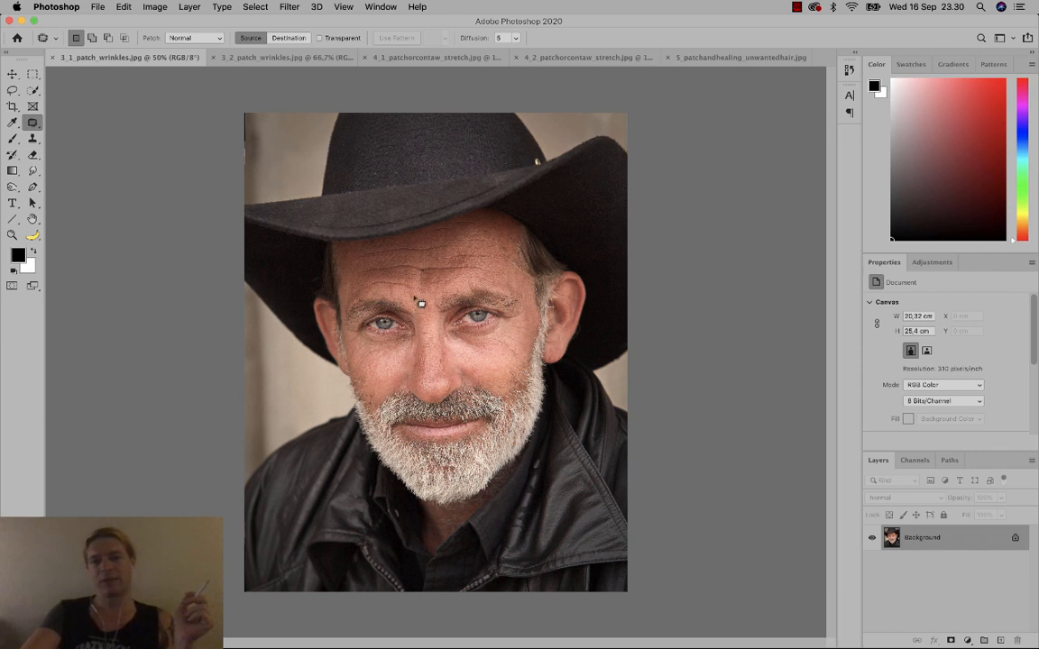
# Select the Spot Healing Brush (Content-Aware, 53 px) and show its size and hardness popup.
pyautogui.rightClick(32, 124)
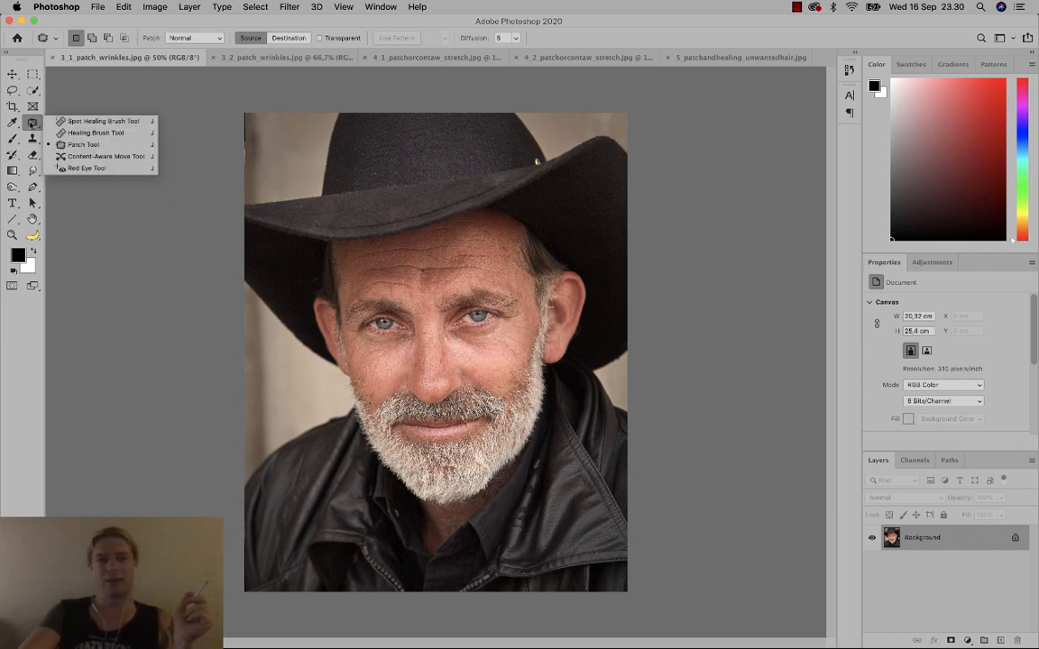
pyautogui.click(107, 123)
pyautogui.rightClick(415, 321)
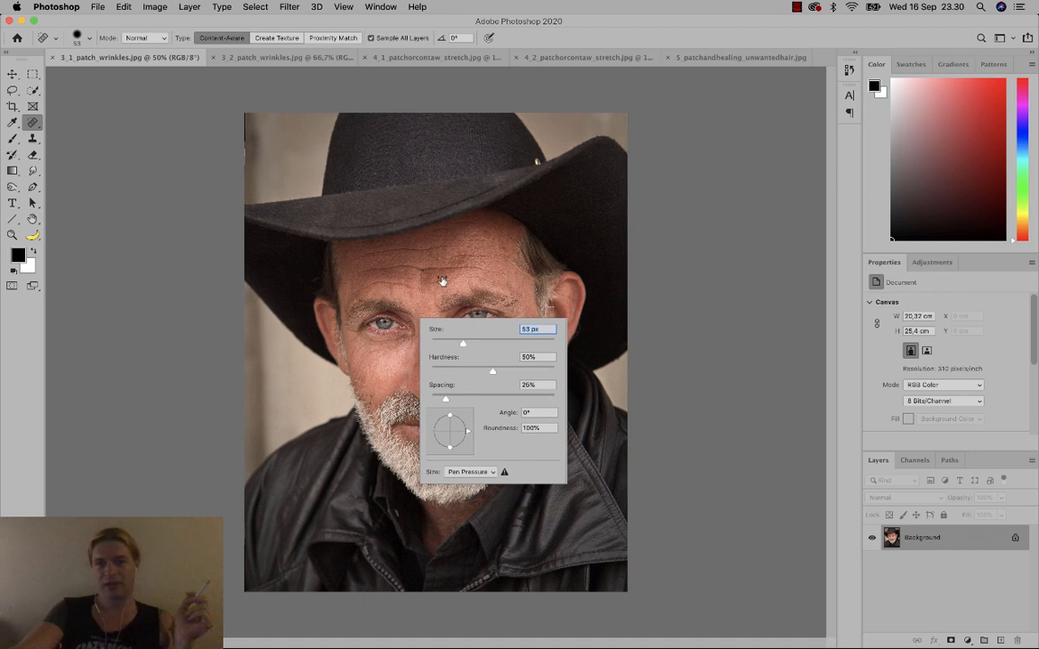
# Zoom in and spot-heal the wrinkles across the forehead, below the hat brim and above both brows.
pyautogui.moveTo(494, 275); pyautogui.dragTo(420, 271)
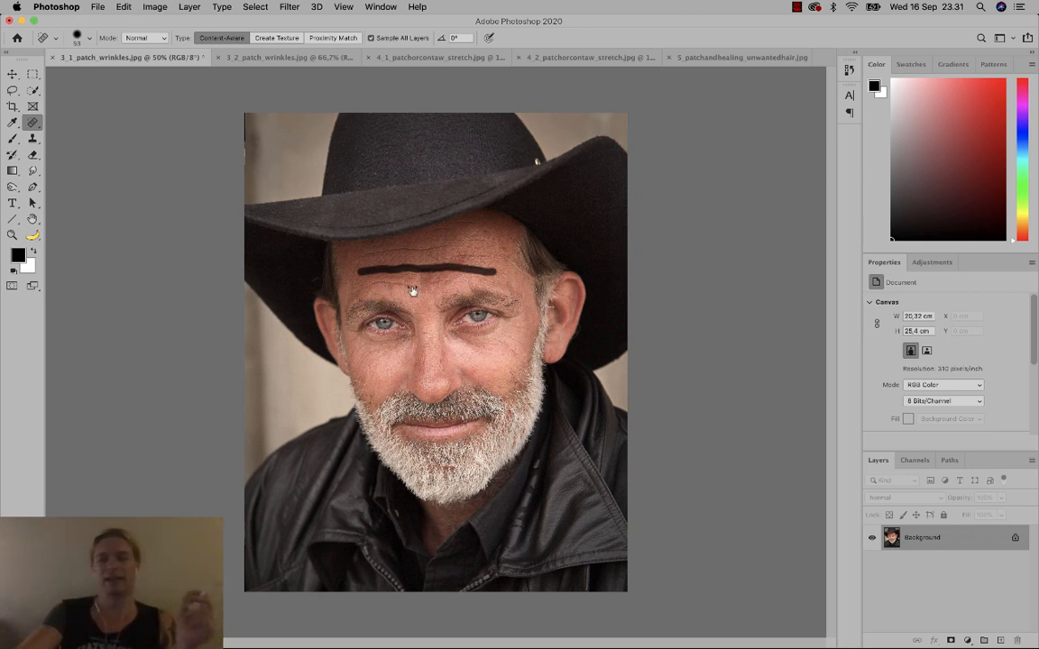
pyautogui.press('super+equal')
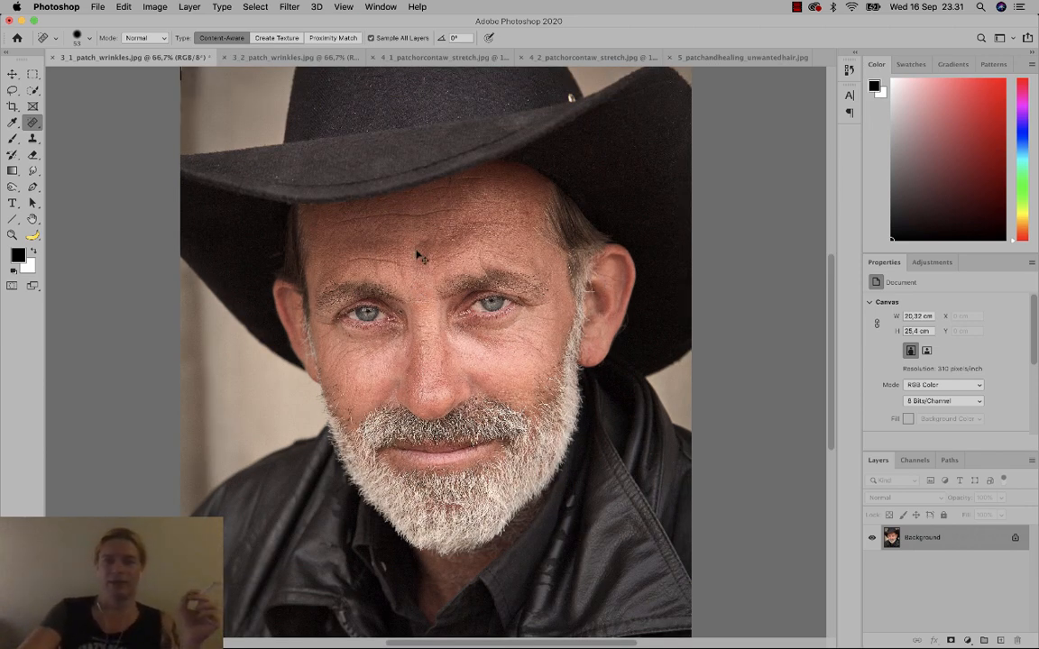
pyautogui.moveTo(338, 274)
pyautogui.mouseDown()
pyautogui.moveTo(365, 262)
pyautogui.moveTo(428, 270)
pyautogui.moveTo(481, 259)
pyautogui.mouseUp()
pyautogui.moveTo(483, 257); pyautogui.dragTo(505, 261)
pyautogui.moveTo(458, 228); pyautogui.dragTo(514, 230)
pyautogui.moveTo(460, 213)
pyautogui.mouseDown()
pyautogui.moveTo(394, 221)
pyautogui.moveTo(494, 204)
pyautogui.moveTo(505, 192)
pyautogui.mouseUp()
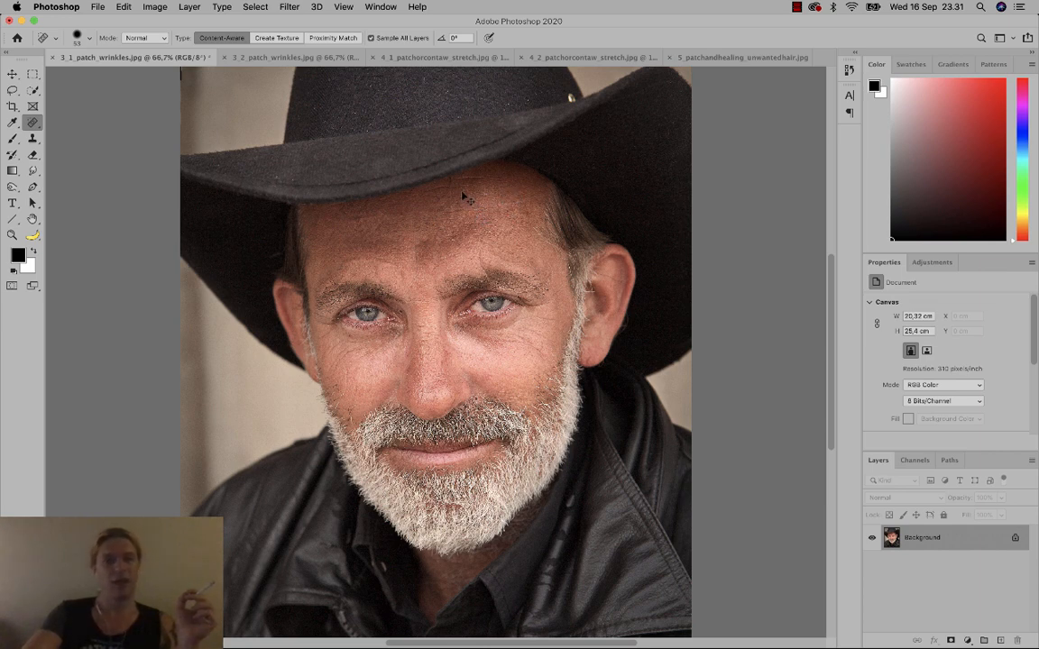
pyautogui.moveTo(436, 193)
pyautogui.mouseDown()
pyautogui.moveTo(496, 192)
pyautogui.moveTo(464, 192)
pyautogui.mouseUp()
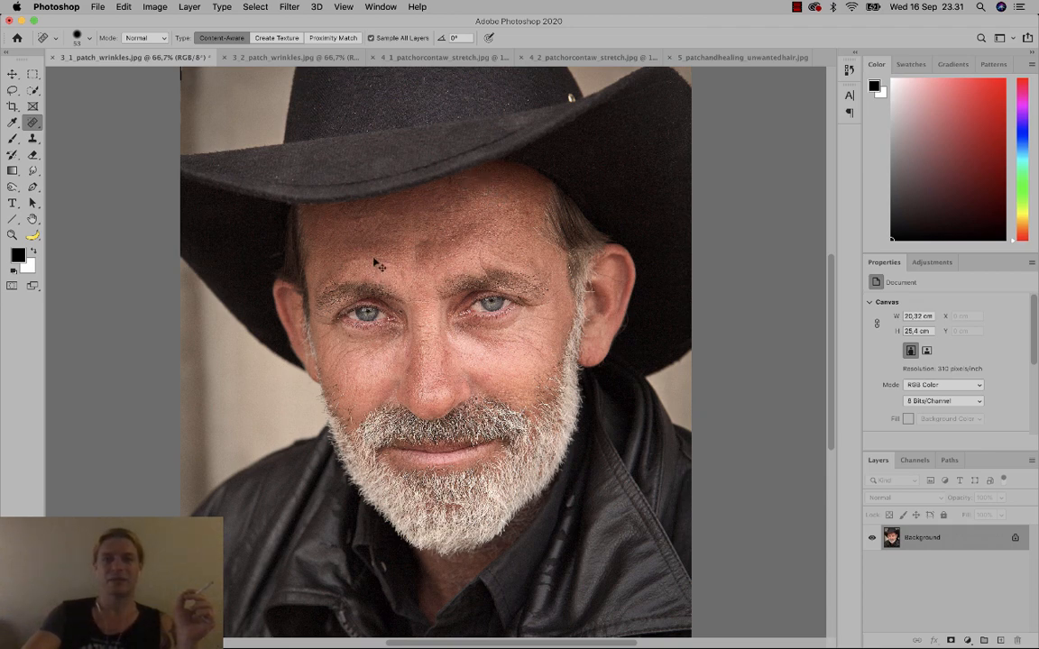
pyautogui.moveTo(393, 268)
pyautogui.mouseDown()
pyautogui.moveTo(402, 272)
pyautogui.moveTo(346, 261)
pyautogui.mouseUp()
pyautogui.moveTo(429, 224); pyautogui.dragTo(462, 229)
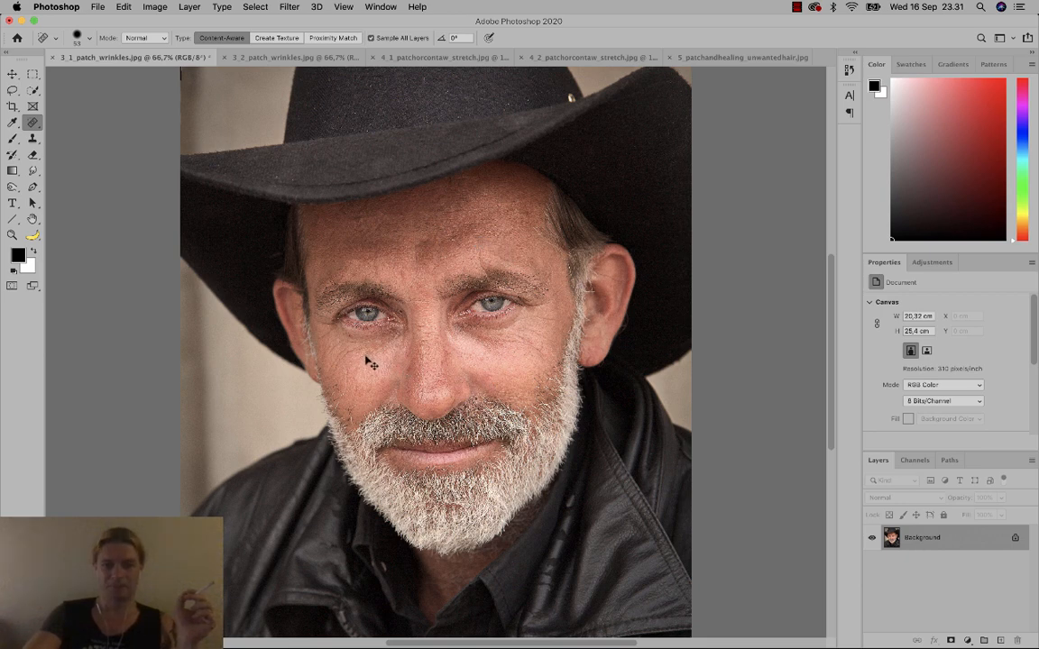
# Spot-heal the wrinkle lines on the left and right cheeks.
pyautogui.moveTo(361, 356); pyautogui.dragTo(337, 363)
pyautogui.moveTo(509, 344)
pyautogui.mouseDown()
pyautogui.moveTo(547, 364)
pyautogui.moveTo(538, 338)
pyautogui.moveTo(552, 345)
pyautogui.moveTo(558, 322)
pyautogui.moveTo(543, 341)
pyautogui.moveTo(554, 345)
pyautogui.moveTo(518, 359)
pyautogui.mouseUp()
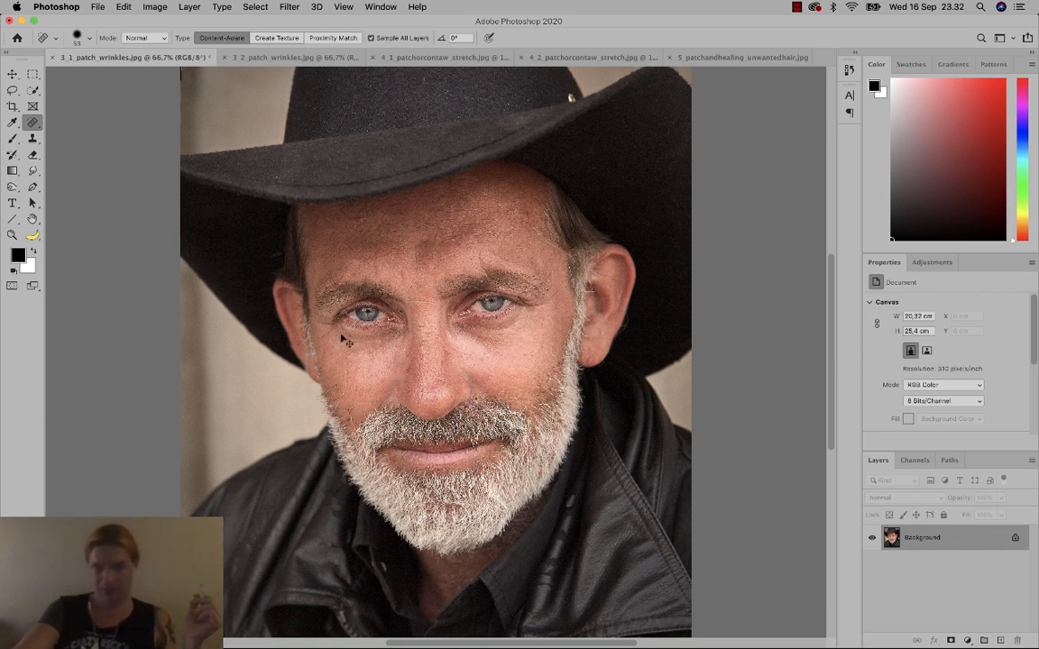
pyautogui.moveTo(12, 153); pyautogui.dragTo(56, 155)
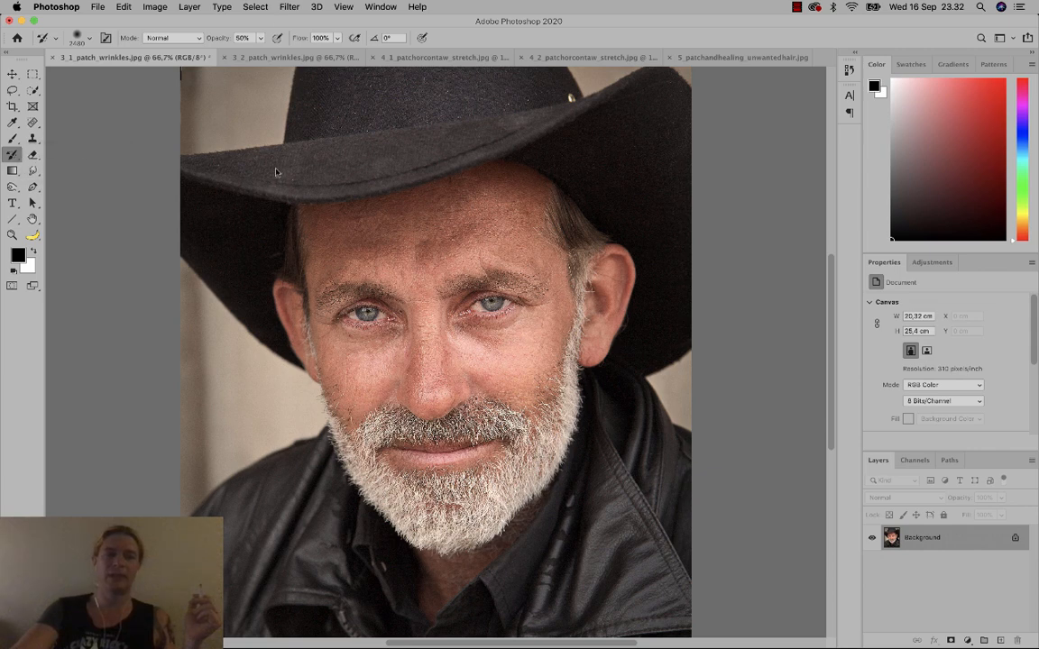
# Enlarge the History panel and compare the original snapshot with the last Spot Healing Brush state.
pyautogui.click(849, 70)
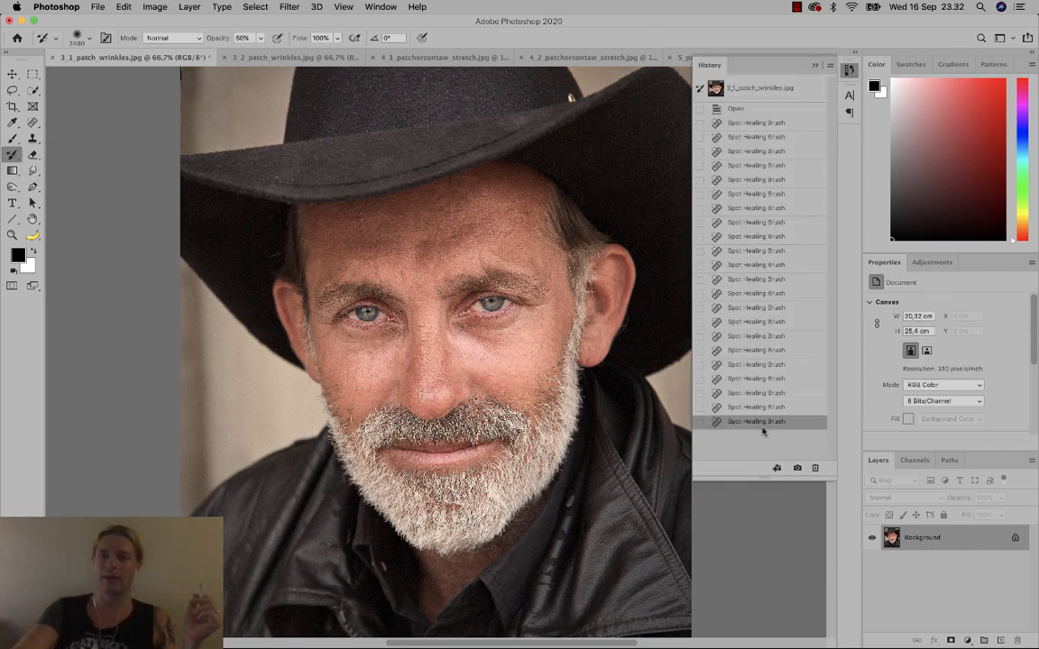
pyautogui.moveTo(756, 479); pyautogui.dragTo(754, 525)
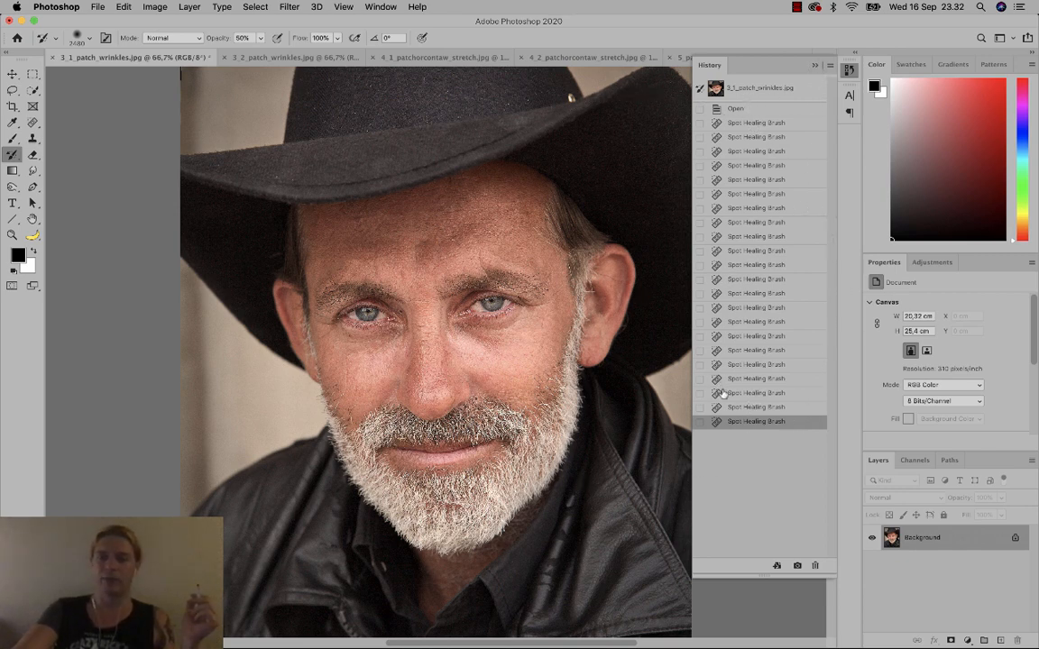
pyautogui.click(746, 93)
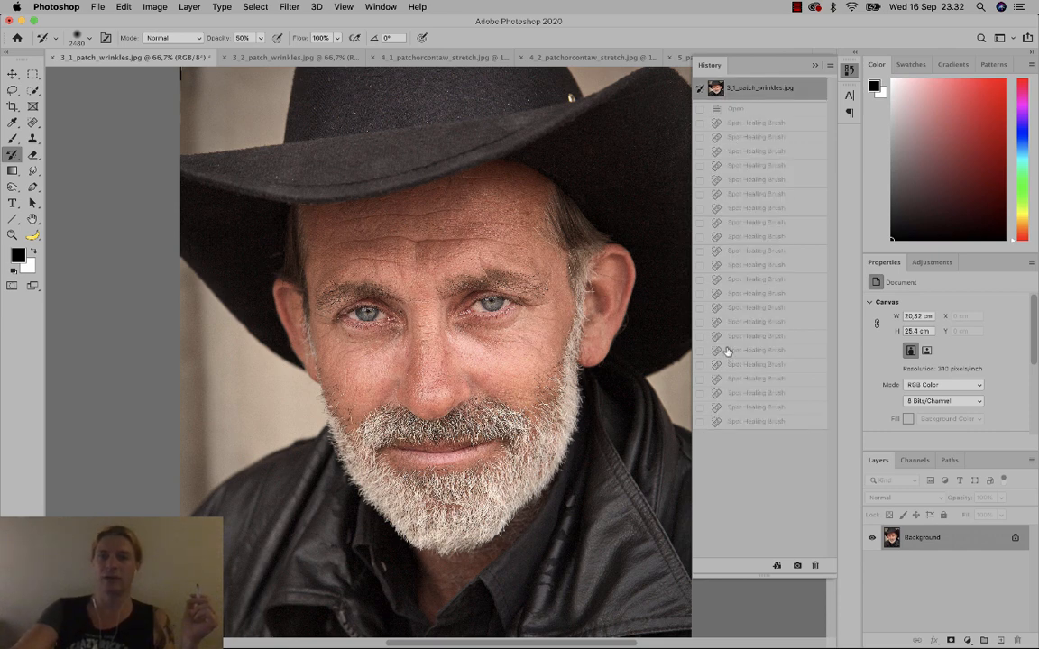
pyautogui.click(747, 421)
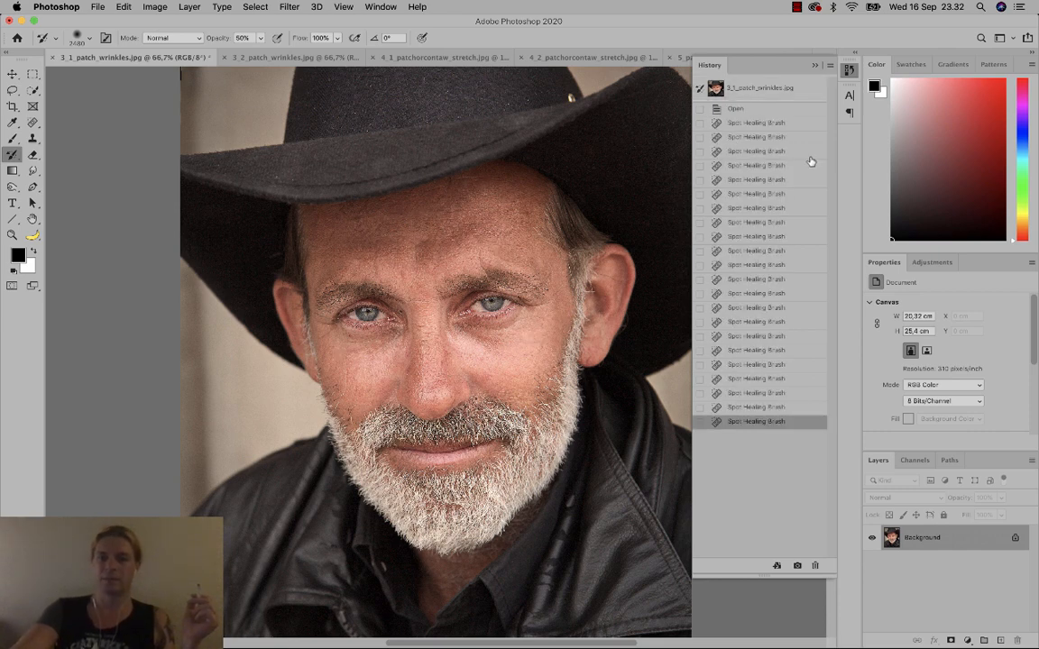
# Keep the History Brush at 50% opacity with a 2480 px, 0% hardness brush.
pyautogui.click(816, 66)
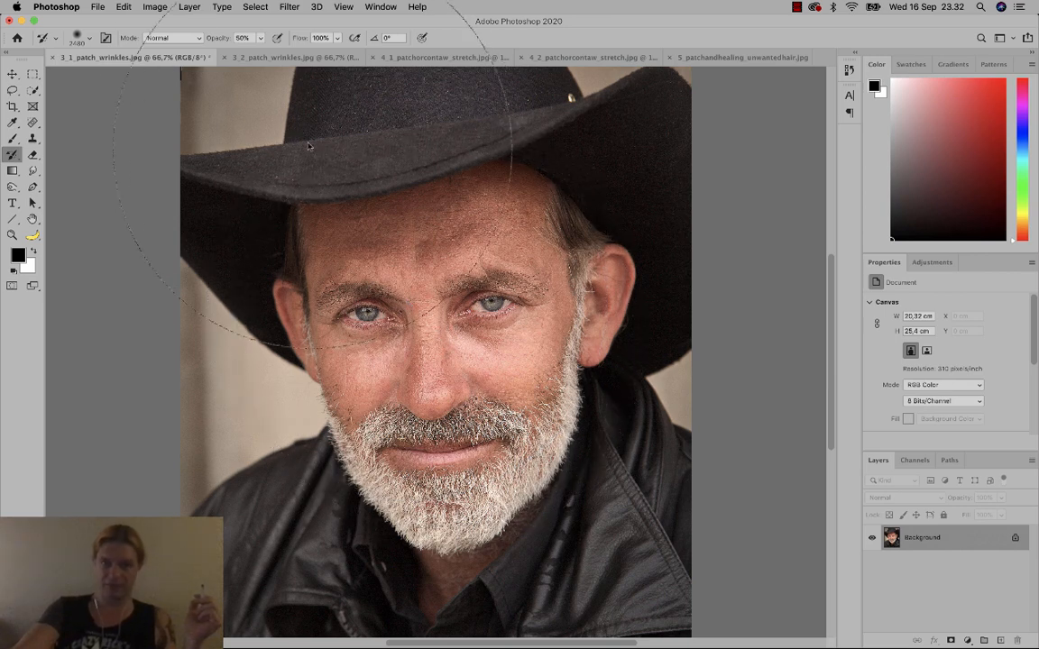
pyautogui.click(261, 38)
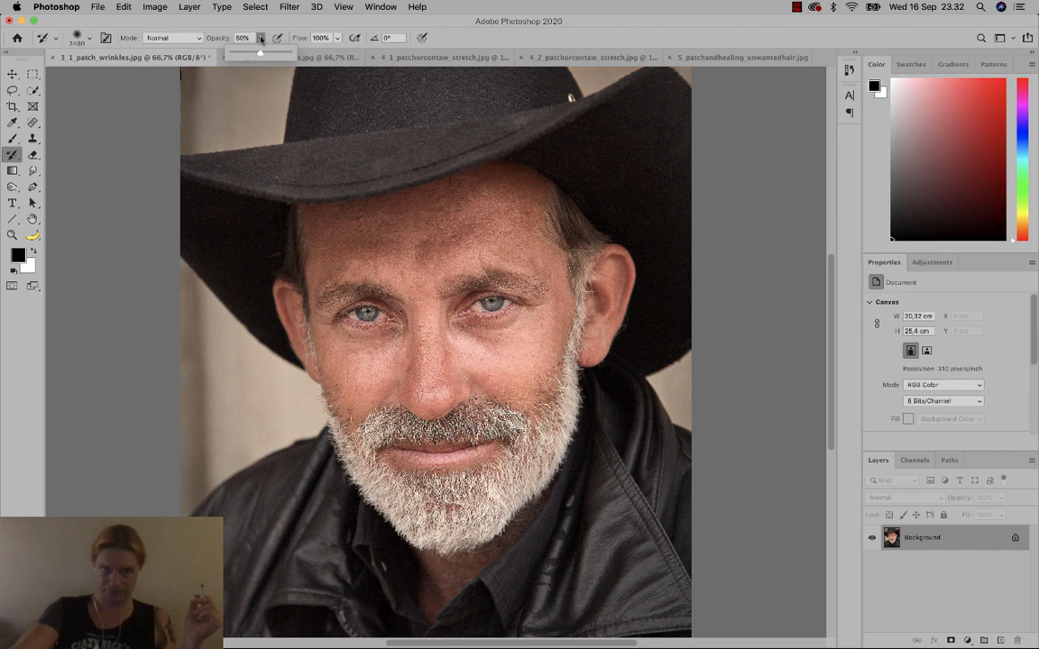
pyautogui.click(261, 38)
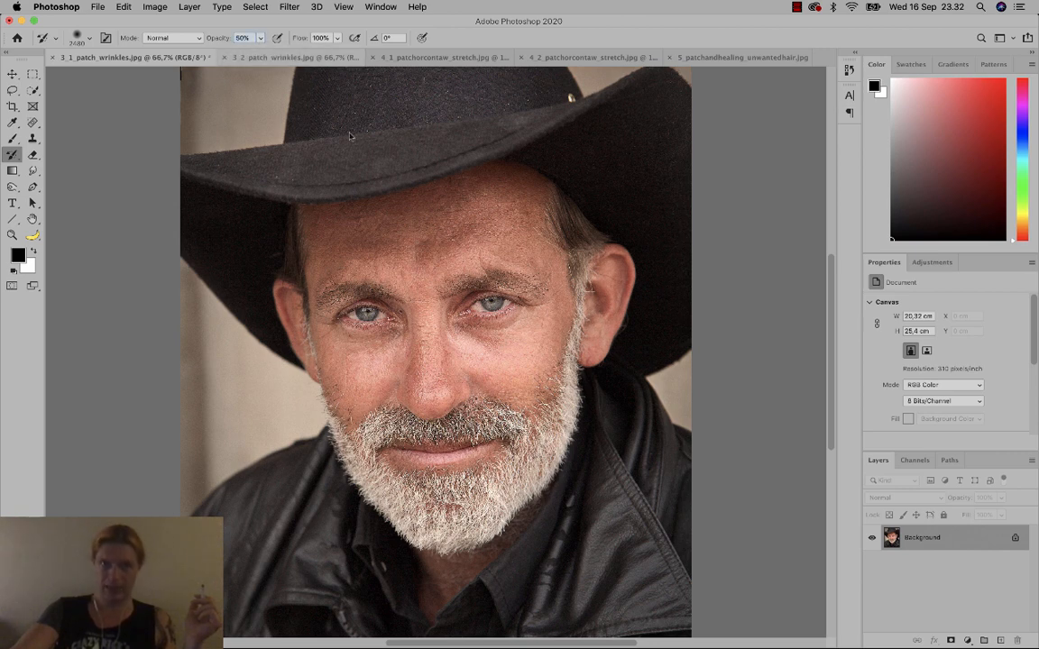
pyautogui.rightClick(455, 322)
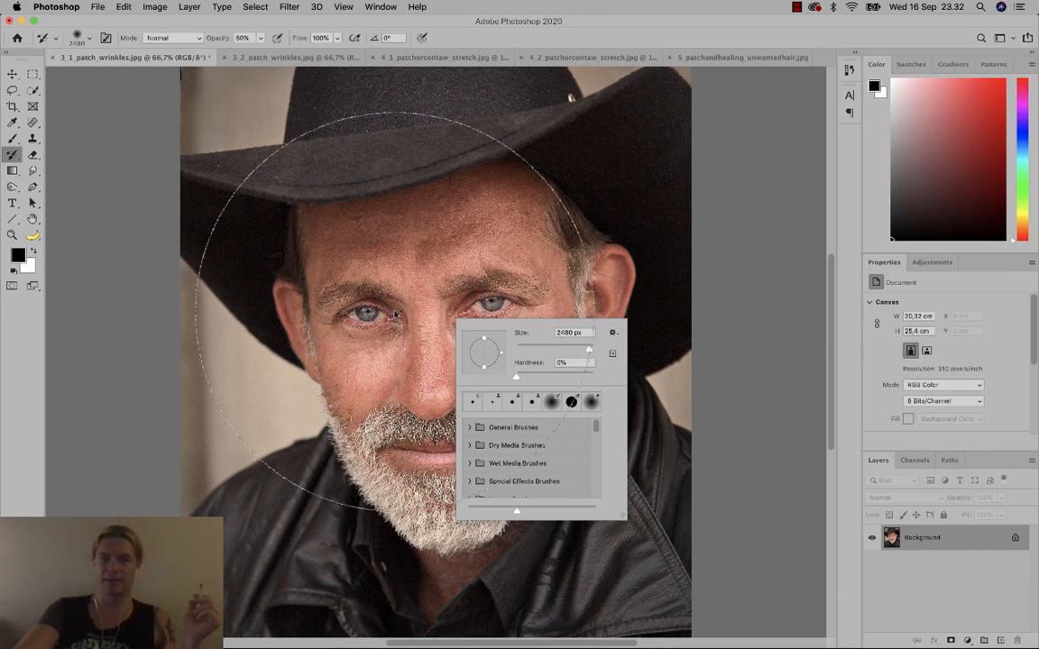
pyautogui.click(540, 40)
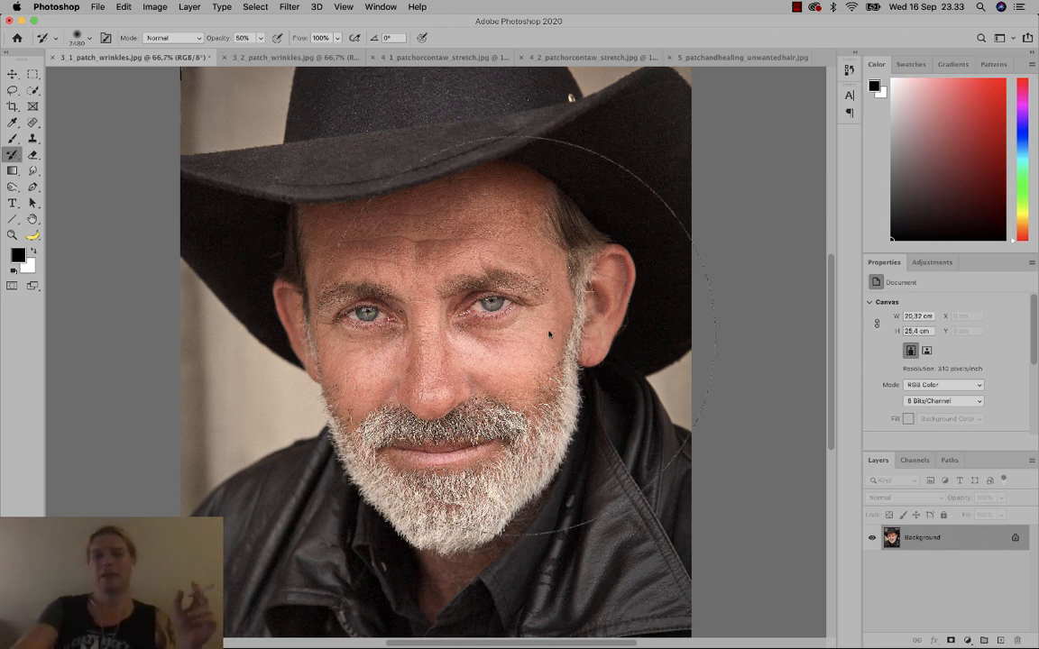
# Toggle twice between the original snapshot and the latest History Brush state to compare.
pyautogui.click(849, 70)
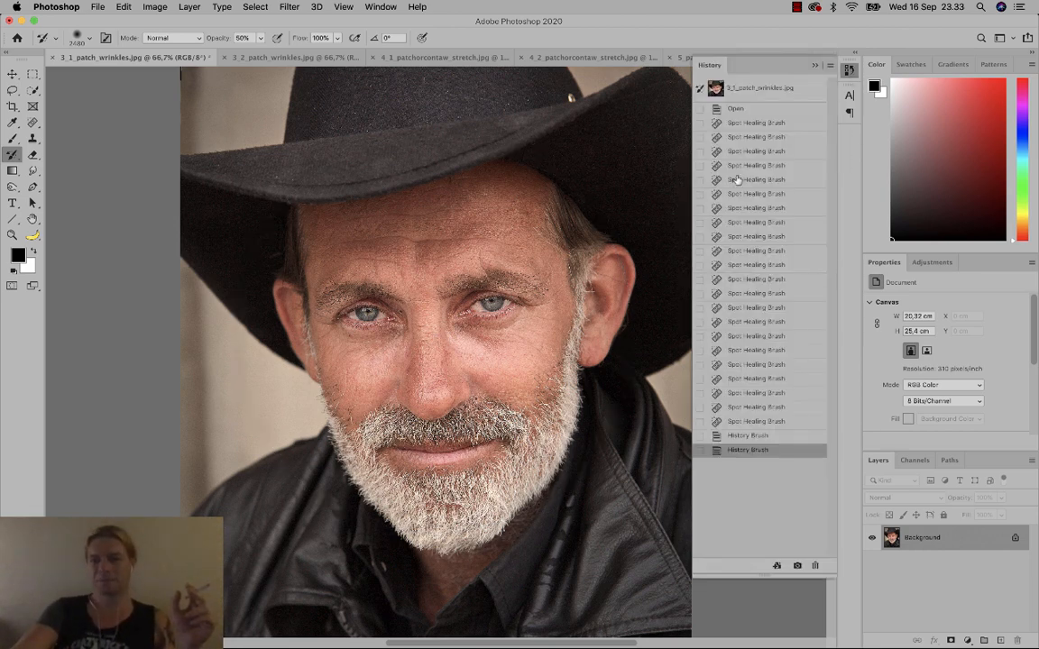
pyautogui.click(756, 87)
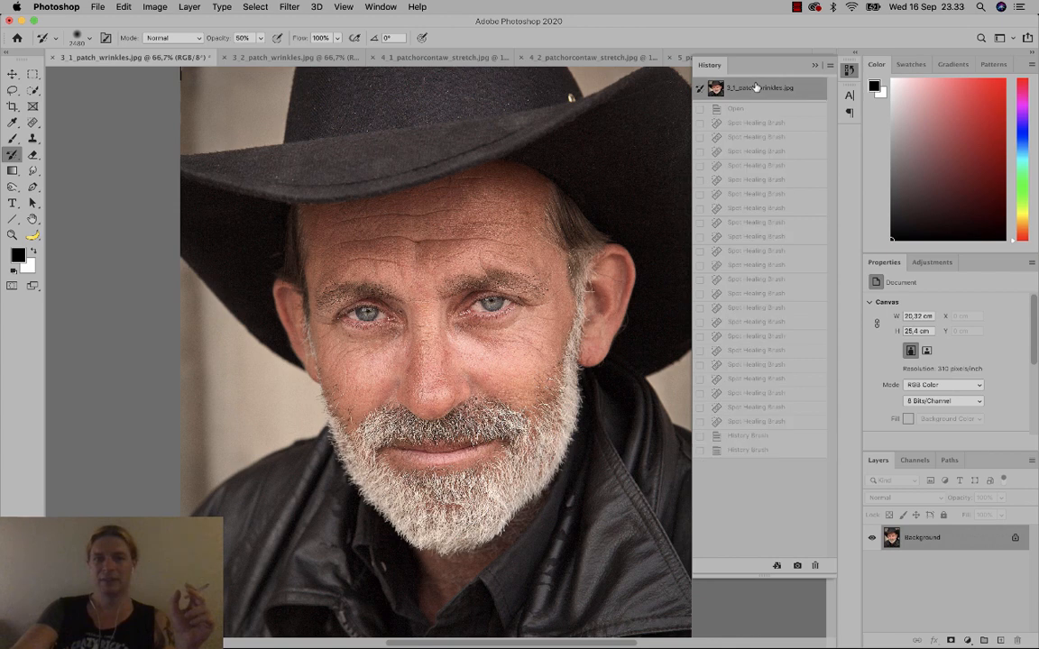
pyautogui.click(756, 449)
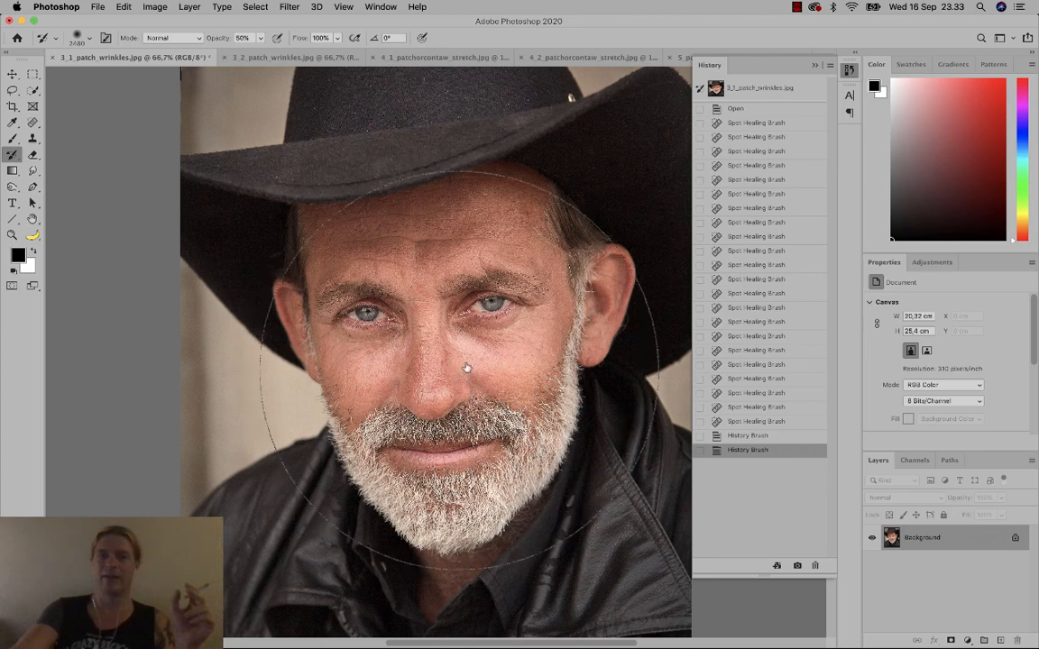
pyautogui.click(756, 90)
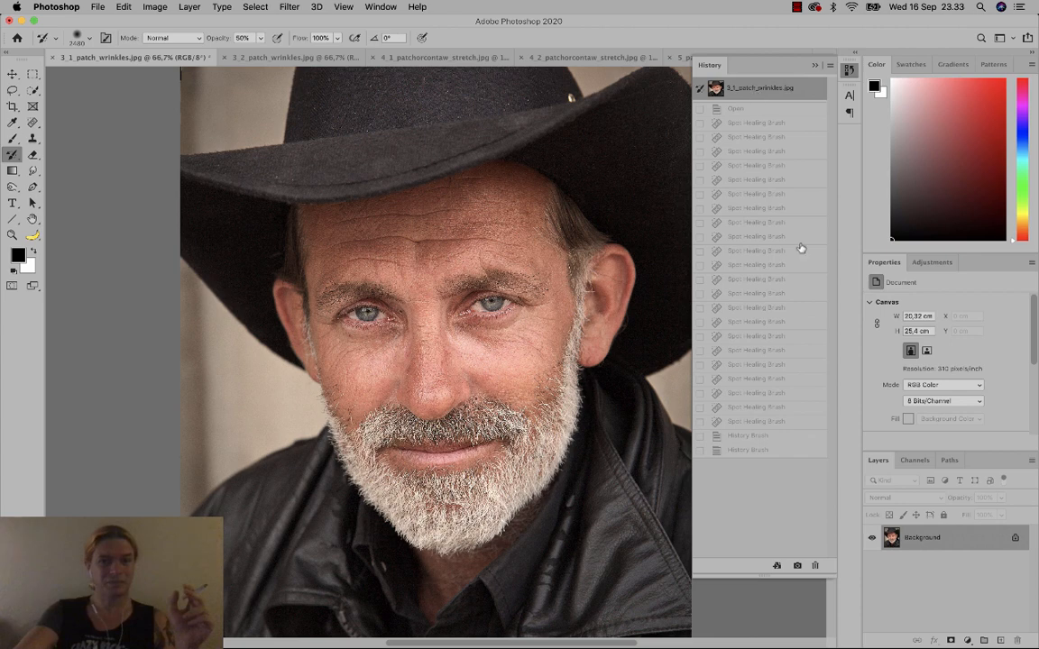
pyautogui.click(801, 451)
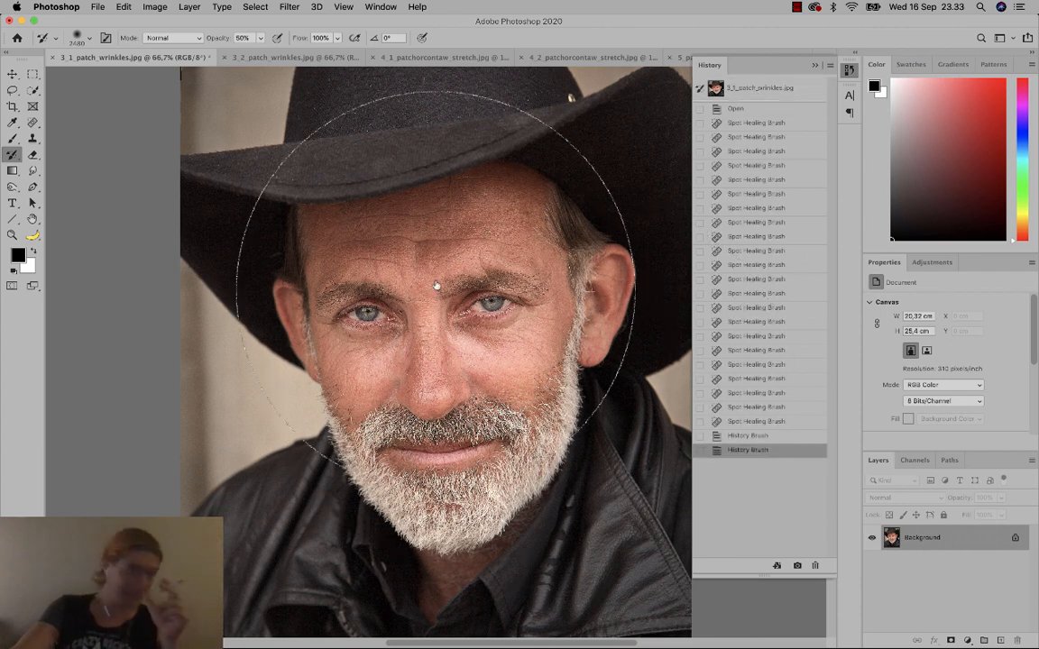
pyautogui.click(811, 65)
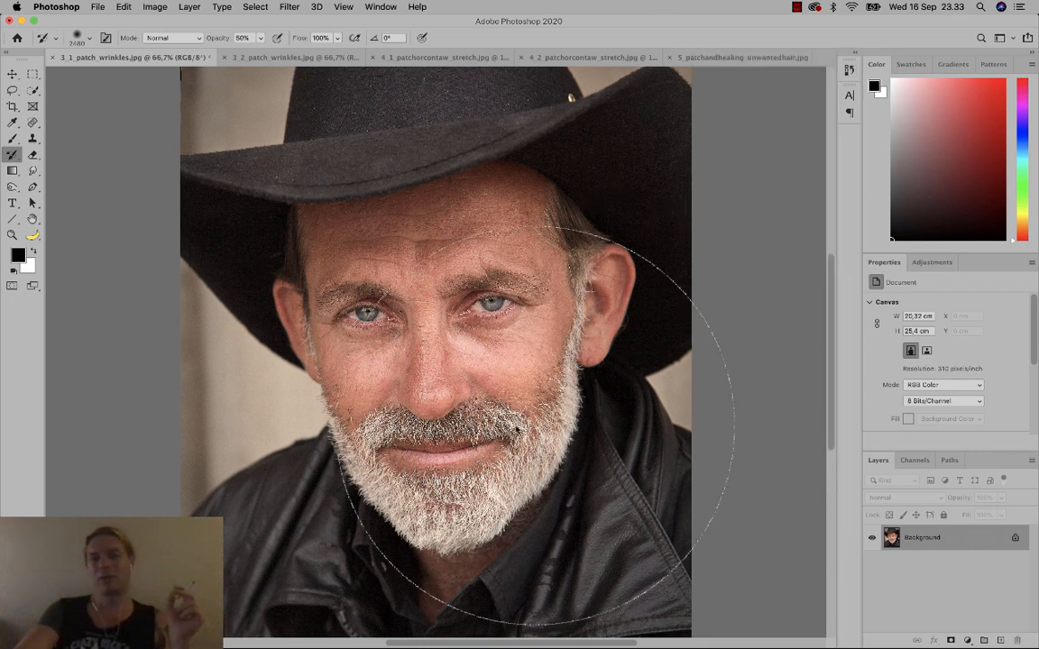
# Revert the portrait to the original snapshot and collapse the History panel.
pyautogui.click(848, 70)
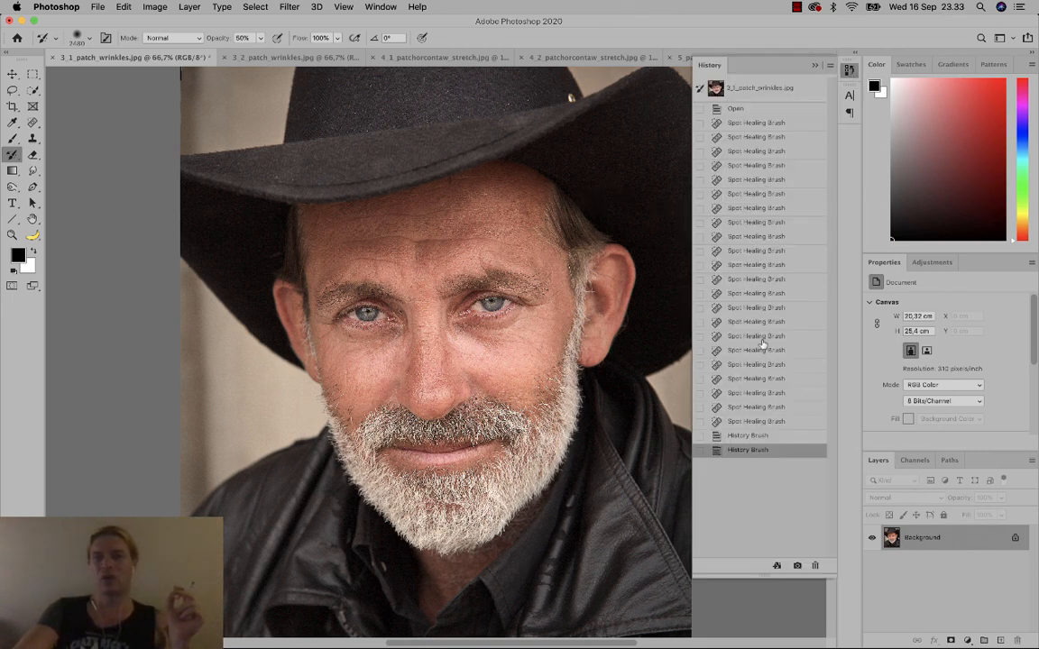
pyautogui.click(758, 97)
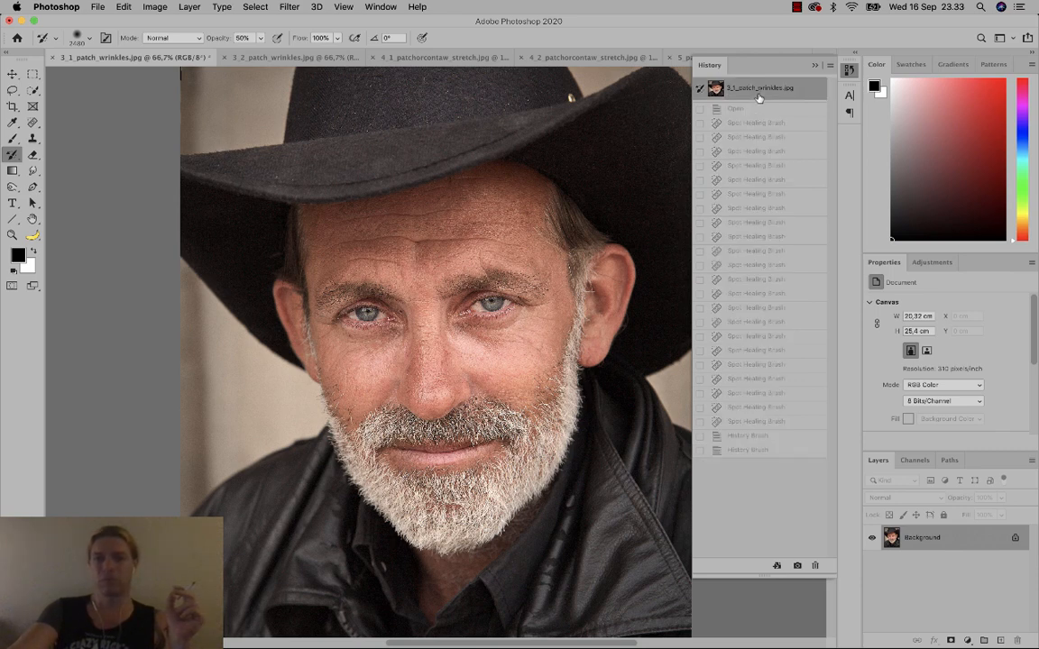
pyautogui.click(813, 65)
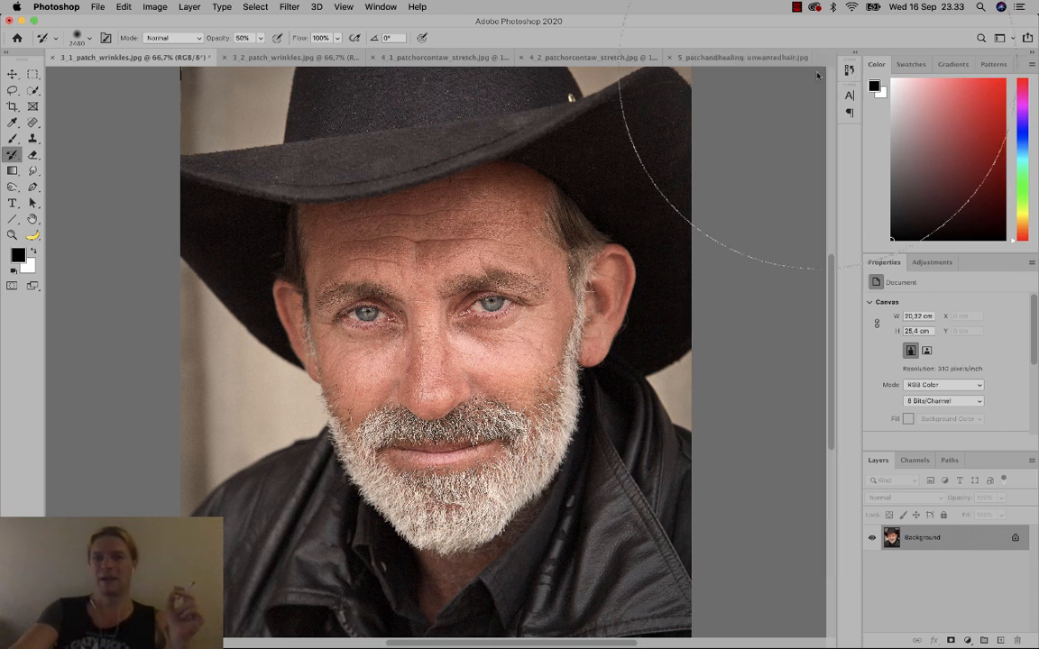
# Duplicate the Background layer as 'Background copy' and bring up the healing tool group.
pyautogui.rightClick(958, 547)
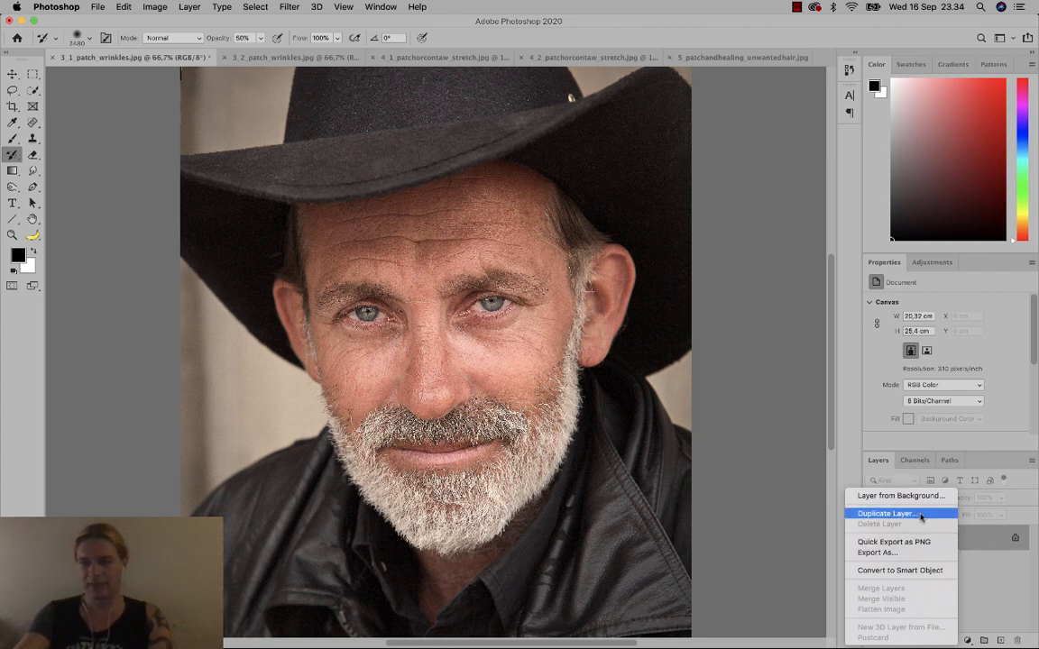
pyautogui.click(889, 513)
pyautogui.click(619, 109)
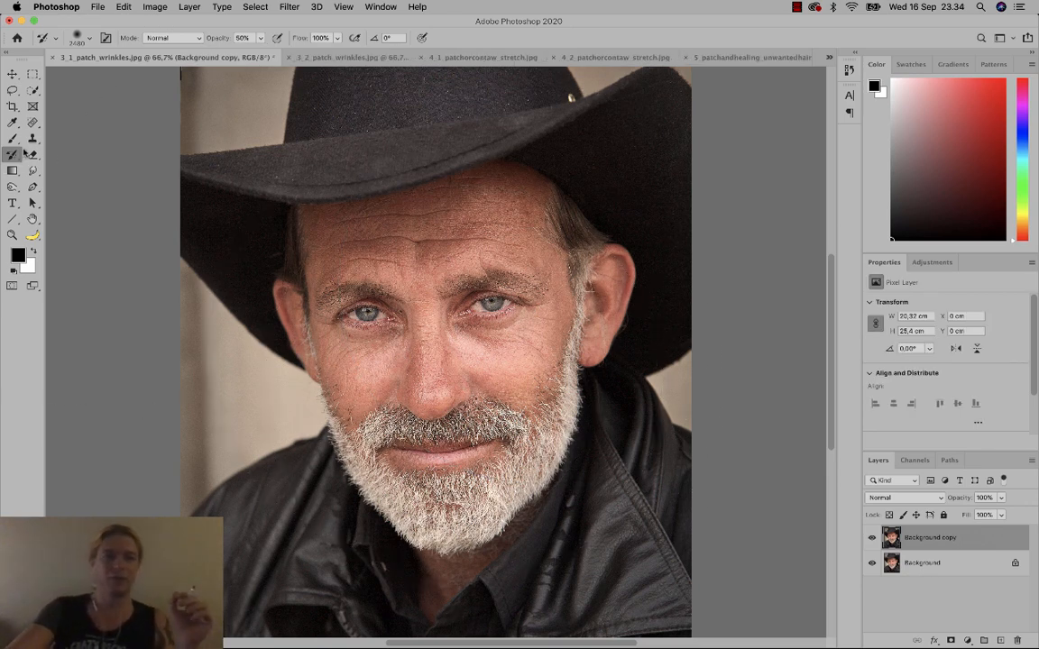
pyautogui.click(33, 122)
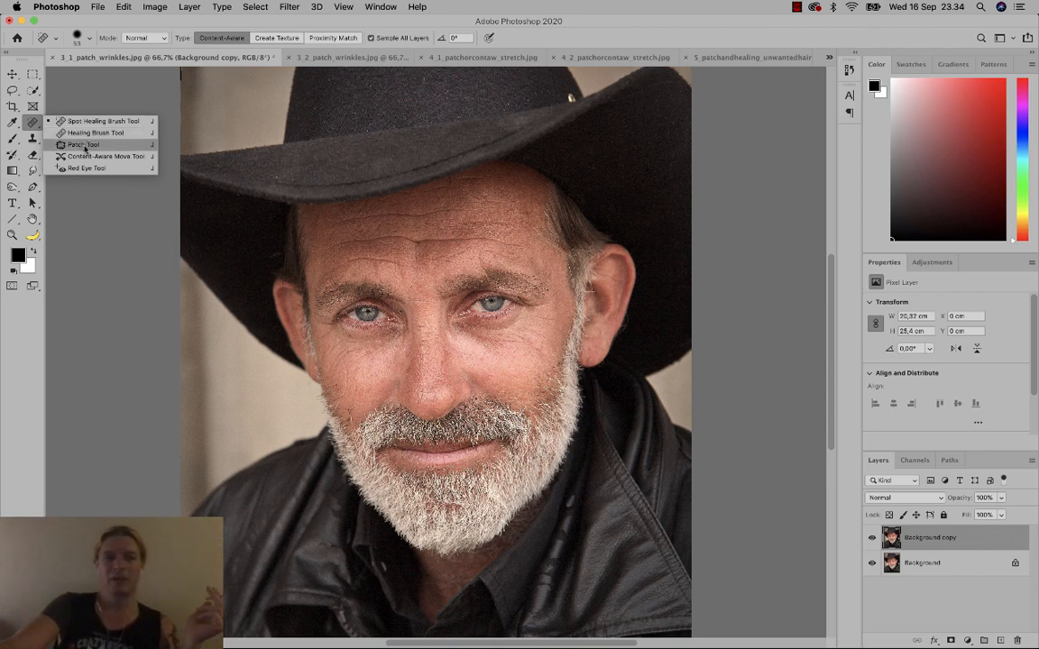
# With the Patch Tool, patch the forehead wrinkles above and beside the left eyebrow and across the brow line.
pyautogui.click(85, 145)
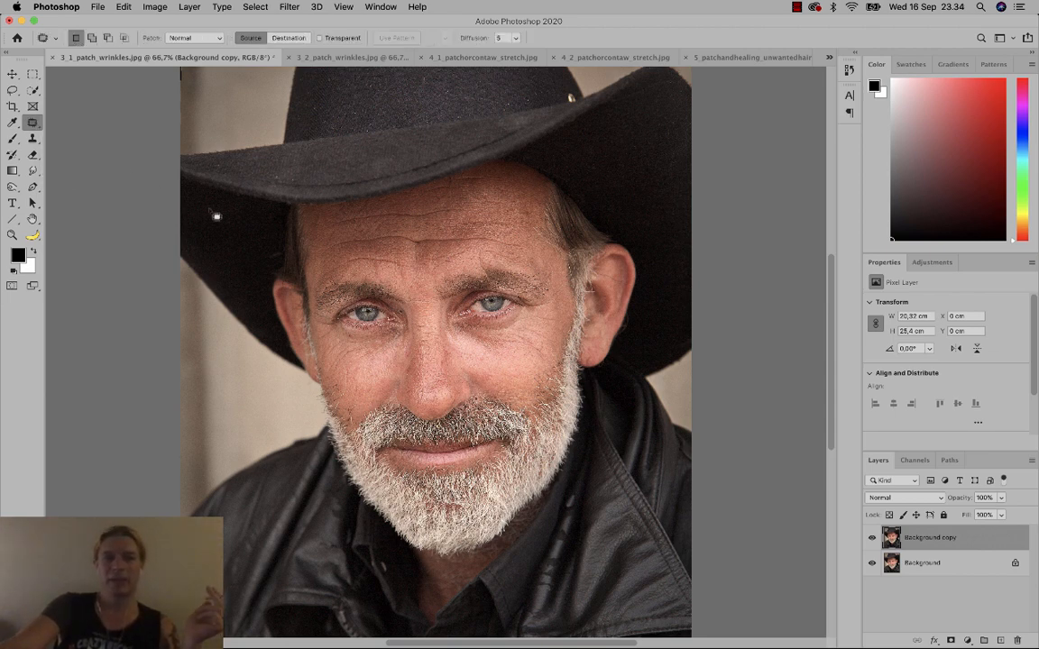
pyautogui.moveTo(407, 262)
pyautogui.mouseDown()
pyautogui.moveTo(373, 256)
pyautogui.moveTo(377, 279)
pyautogui.moveTo(405, 264)
pyautogui.moveTo(359, 260)
pyautogui.moveTo(321, 281)
pyautogui.moveTo(335, 276)
pyautogui.moveTo(323, 259)
pyautogui.mouseUp()
pyautogui.click(405, 279)
pyautogui.click(337, 267)
pyautogui.click(348, 276)
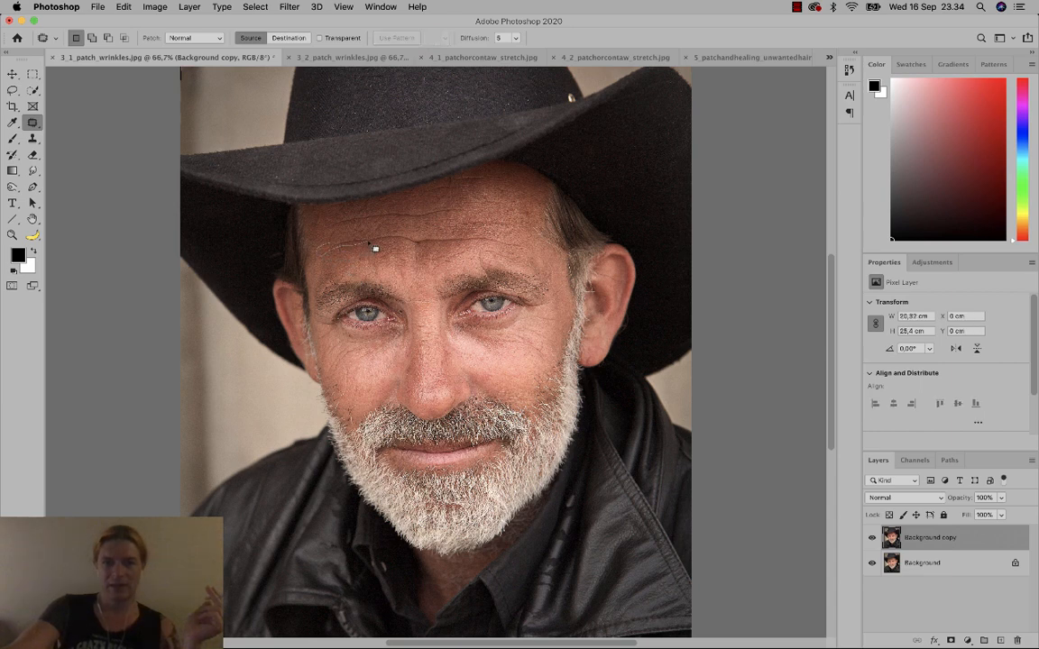
pyautogui.moveTo(360, 244); pyautogui.dragTo(412, 243)
pyautogui.click(368, 245)
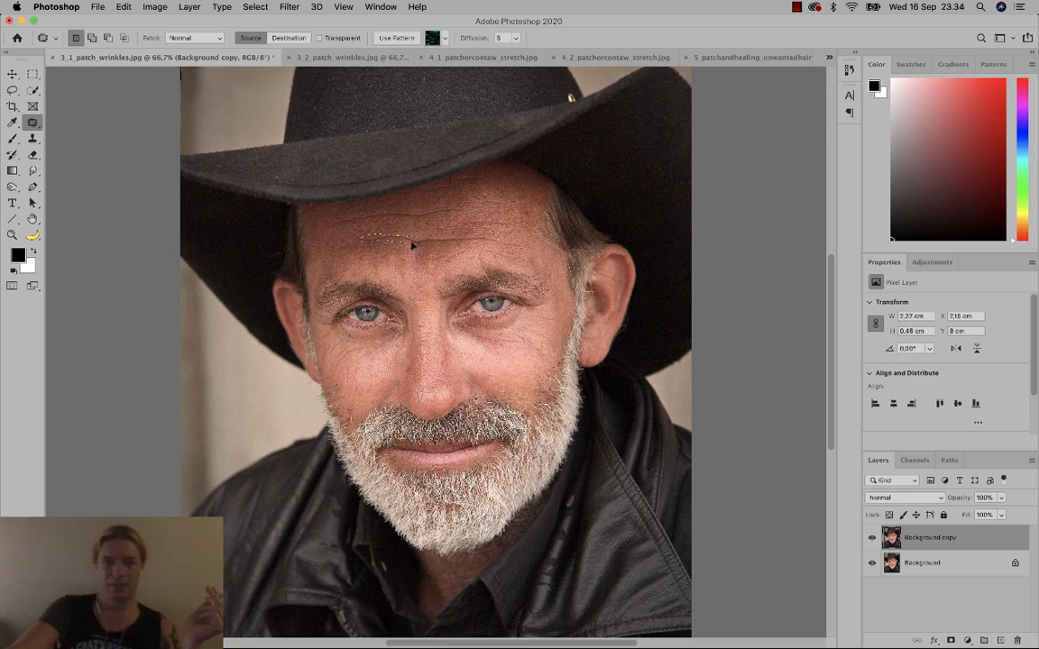
pyautogui.click(411, 236)
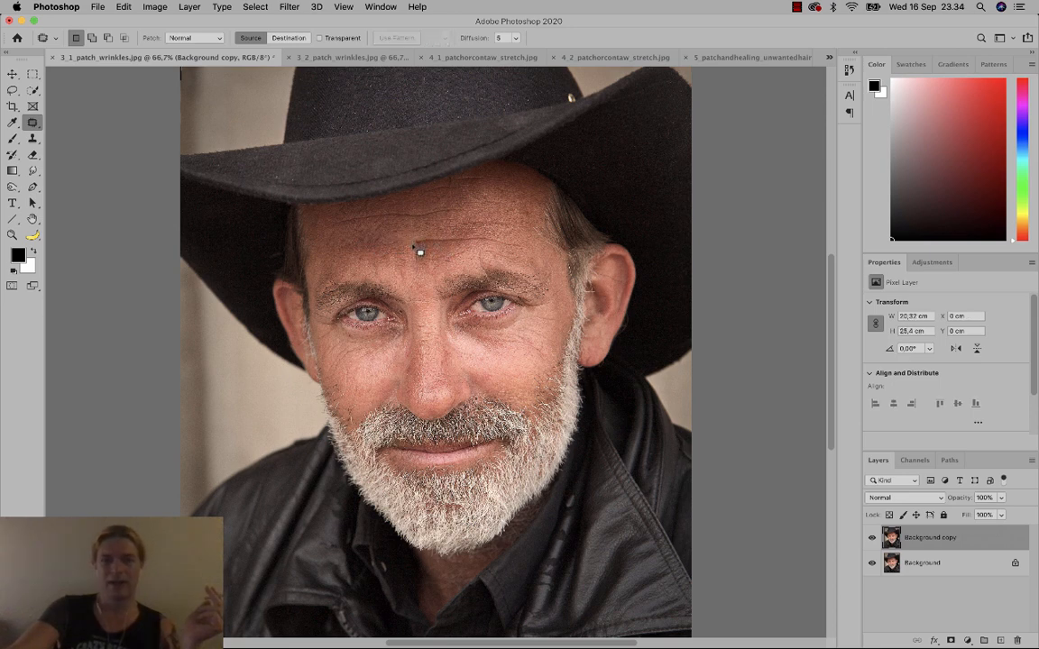
pyautogui.moveTo(414, 244); pyautogui.dragTo(471, 247)
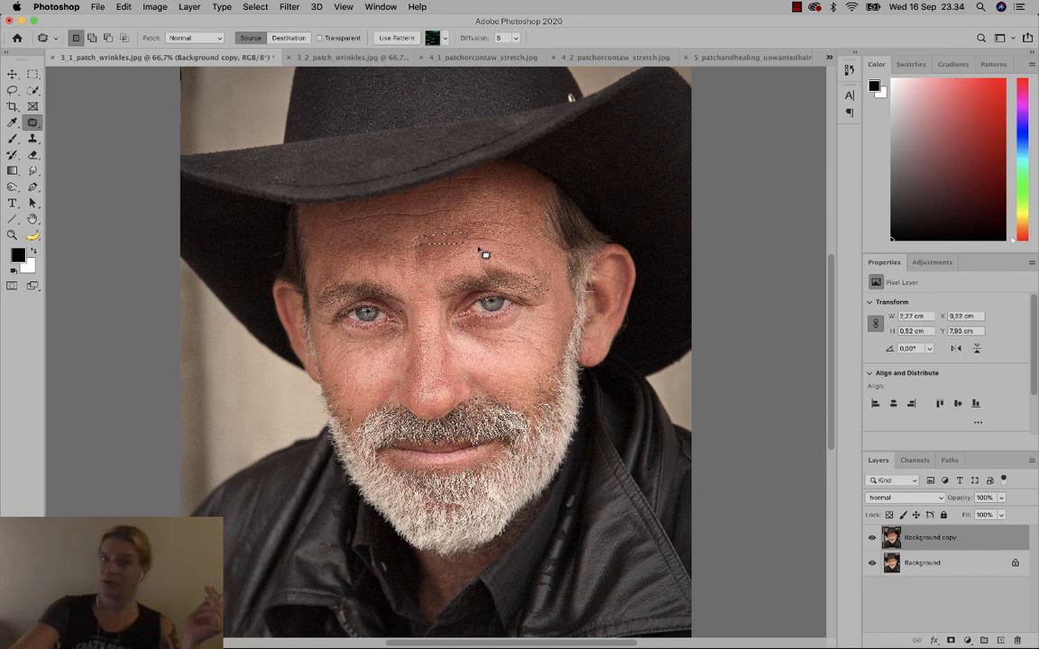
pyautogui.click(485, 242)
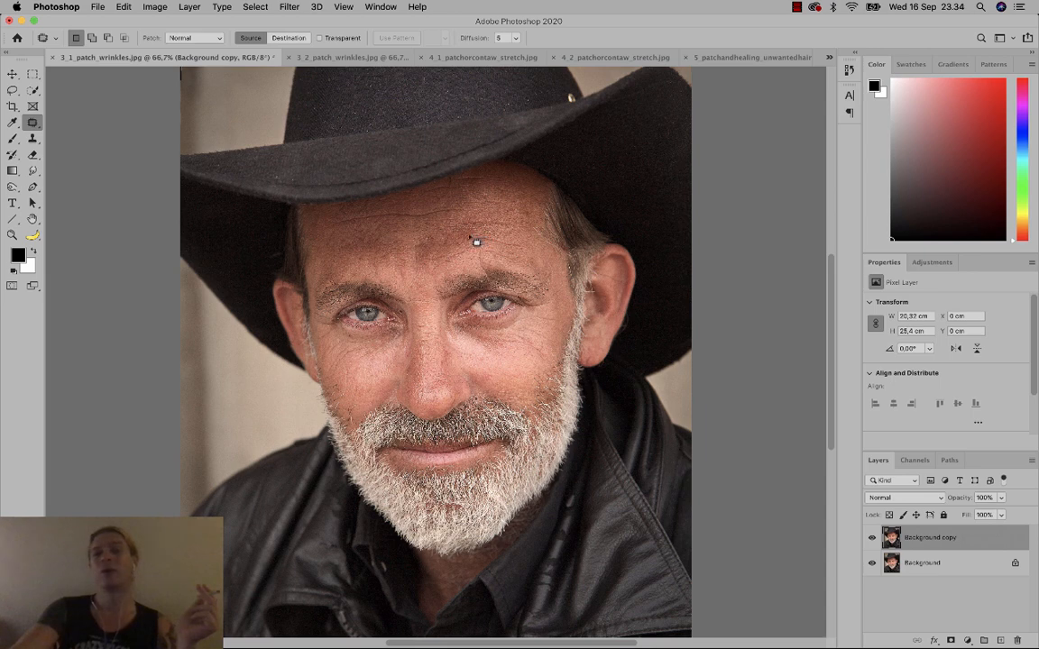
pyautogui.moveTo(482, 245); pyautogui.dragTo(517, 246)
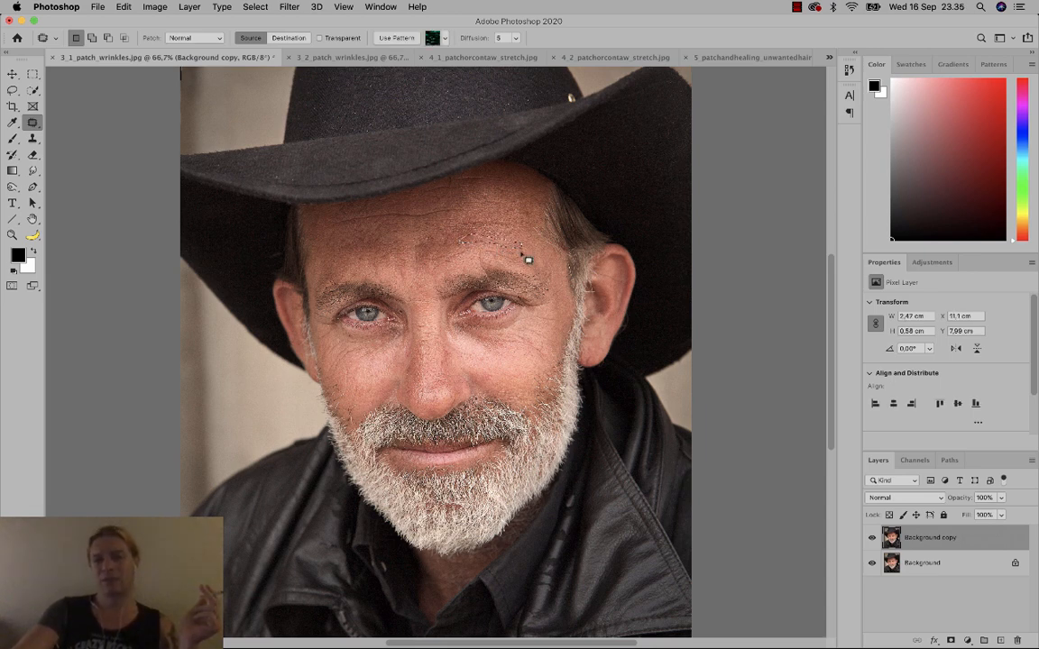
pyautogui.click(474, 228)
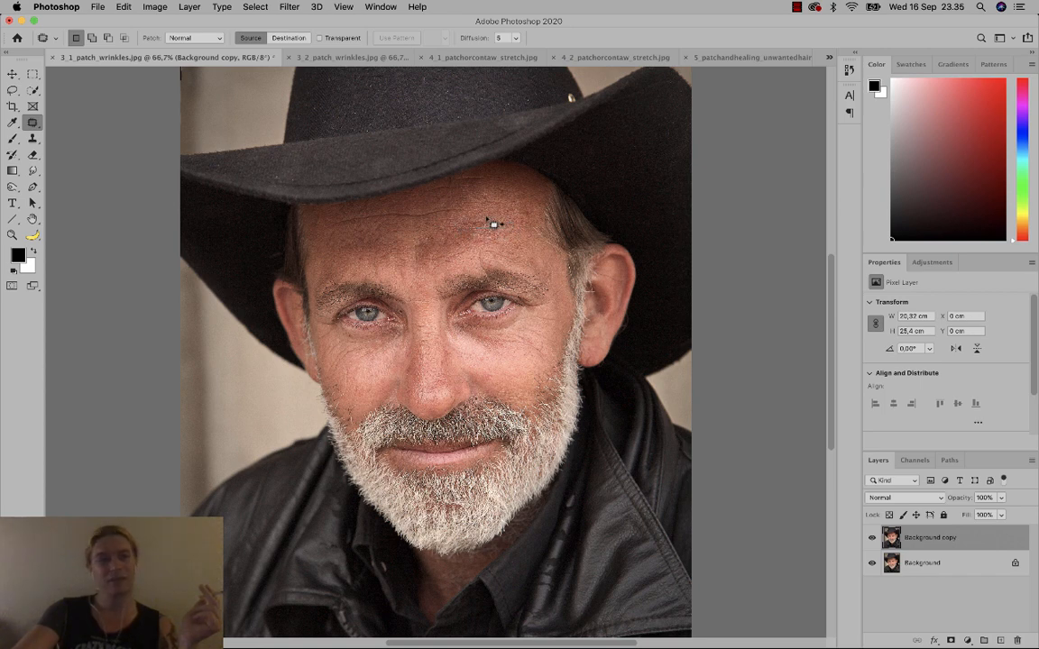
# Patch the remaining upper-forehead and hairline wrinkles, deselecting each with Cmd+D.
pyautogui.moveTo(499, 224); pyautogui.dragTo(494, 226)
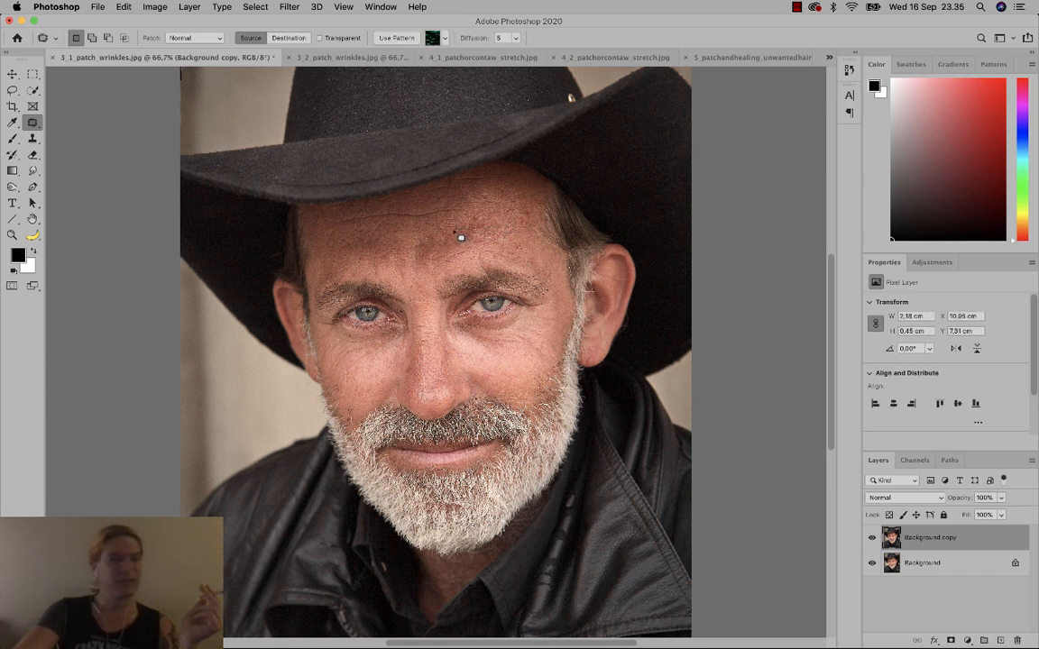
pyautogui.press('super+d')
pyautogui.moveTo(461, 206)
pyautogui.mouseDown()
pyautogui.moveTo(439, 207)
pyautogui.moveTo(437, 224)
pyautogui.moveTo(463, 209)
pyautogui.mouseUp()
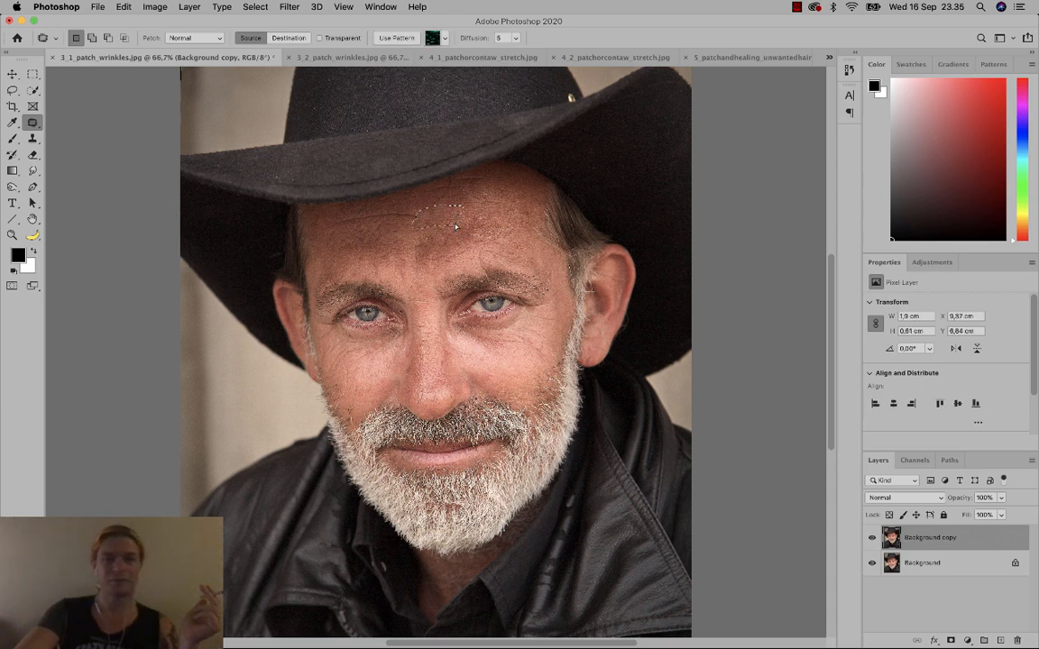
pyautogui.press('super+d')
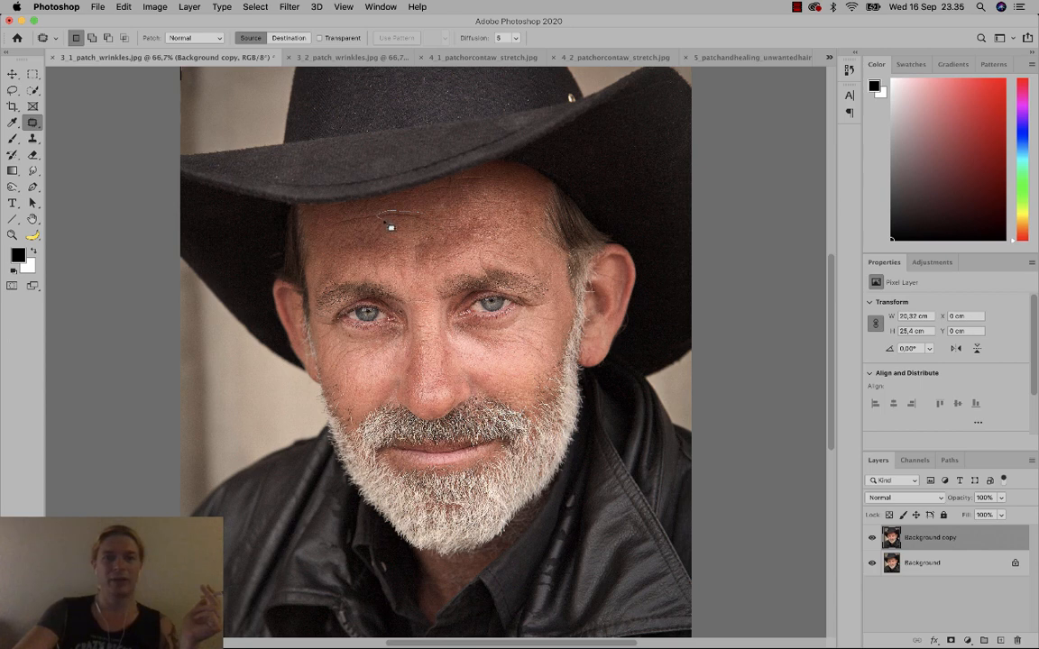
pyautogui.moveTo(426, 229); pyautogui.dragTo(414, 223)
pyautogui.press('super+d')
pyautogui.moveTo(390, 223); pyautogui.dragTo(341, 207)
pyautogui.press('super+d')
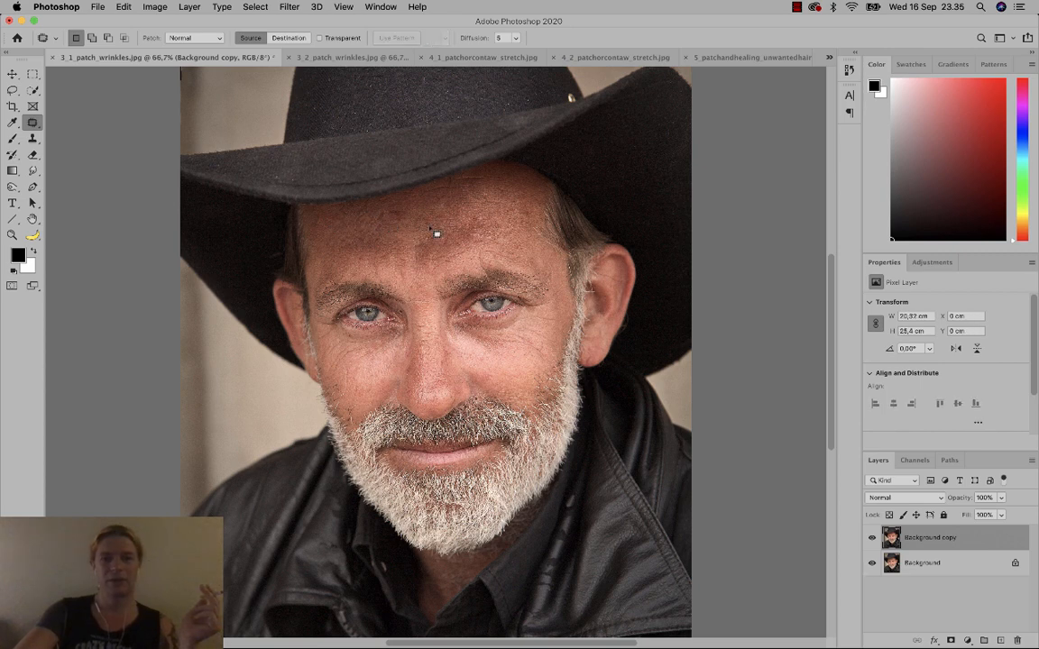
pyautogui.moveTo(471, 213)
pyautogui.mouseDown()
pyautogui.moveTo(504, 213)
pyautogui.moveTo(492, 202)
pyautogui.mouseUp()
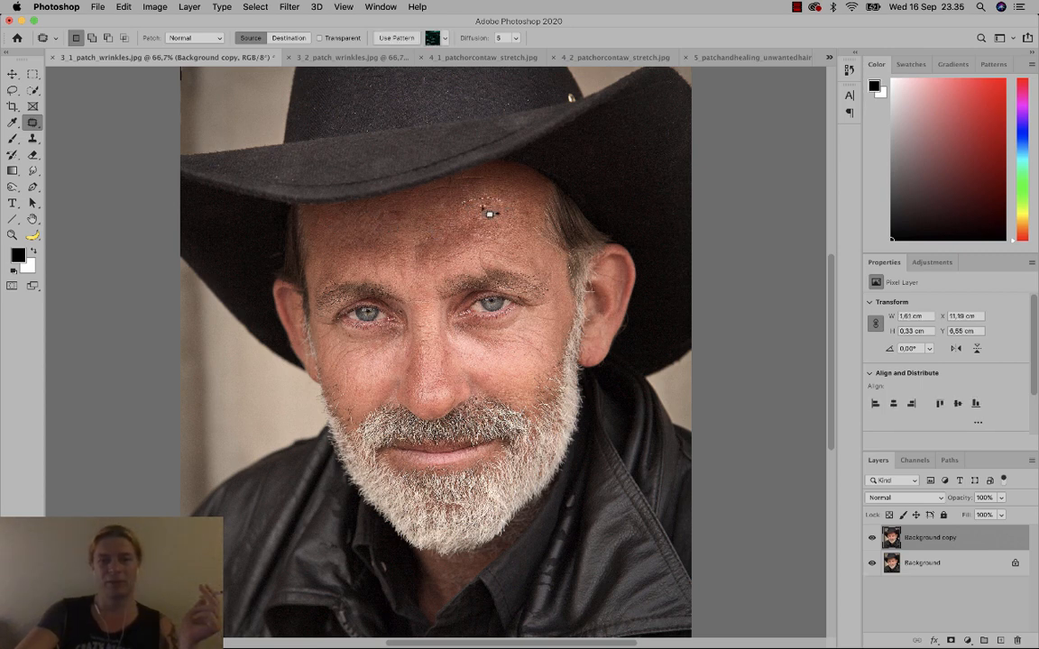
pyautogui.press('super+d')
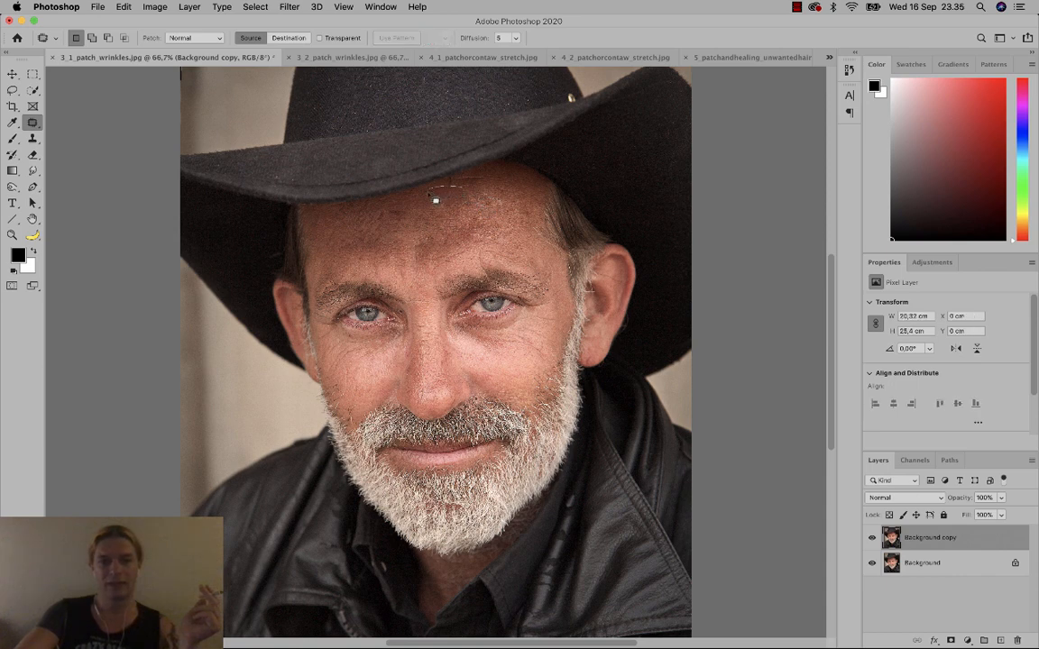
pyautogui.moveTo(436, 200)
pyautogui.mouseDown()
pyautogui.moveTo(458, 199)
pyautogui.moveTo(445, 204)
pyautogui.mouseUp()
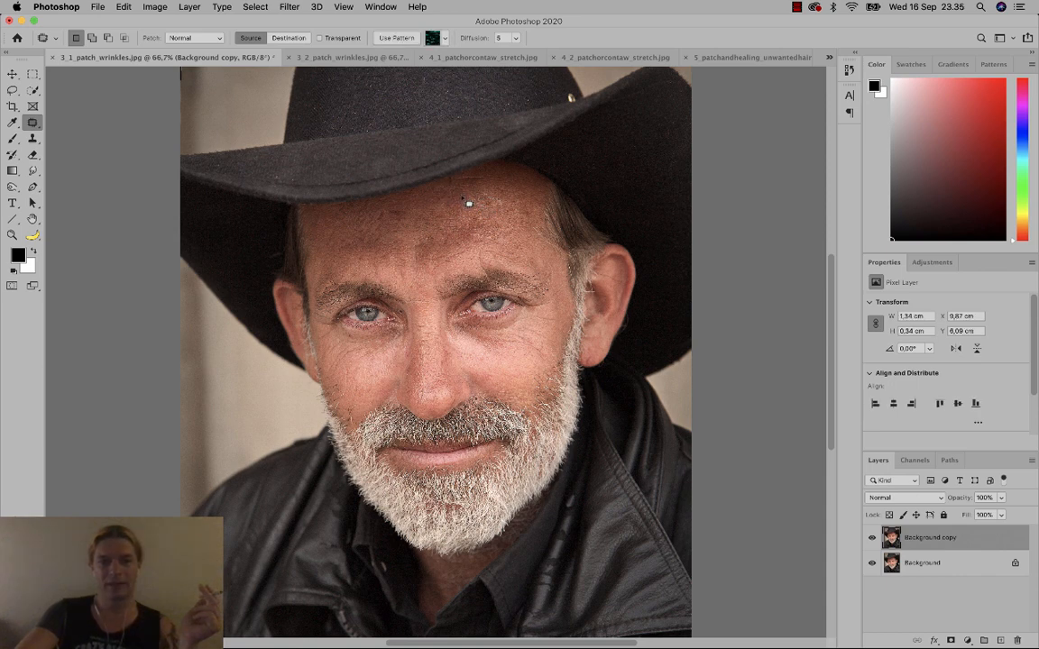
pyautogui.press('super+d')
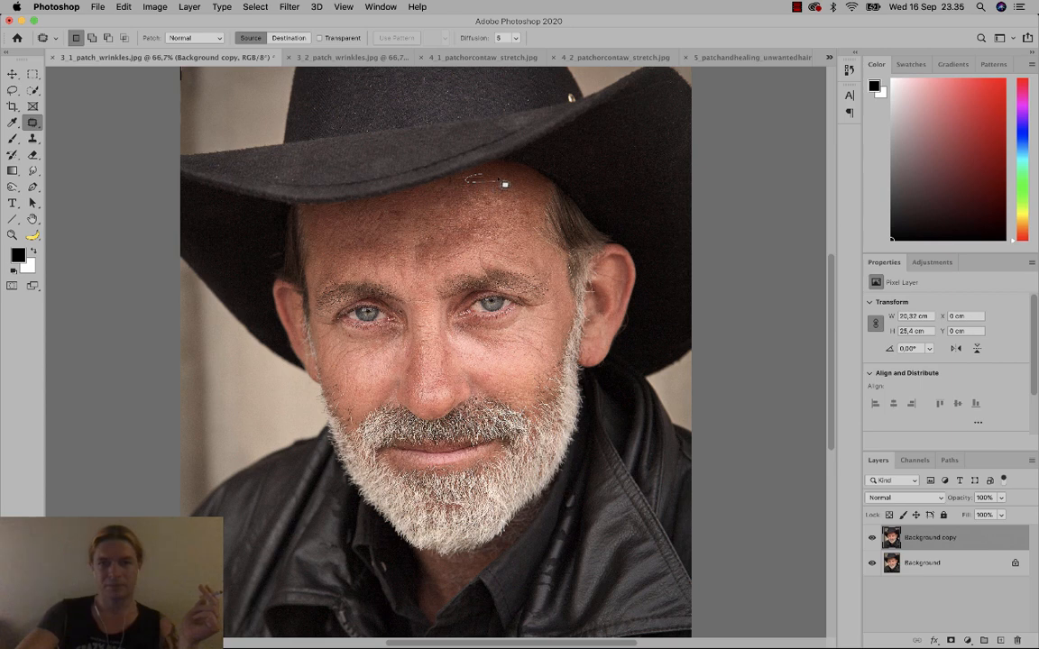
pyautogui.moveTo(500, 179)
pyautogui.mouseDown()
pyautogui.moveTo(490, 181)
pyautogui.moveTo(498, 199)
pyautogui.mouseUp()
pyautogui.press('super+d')
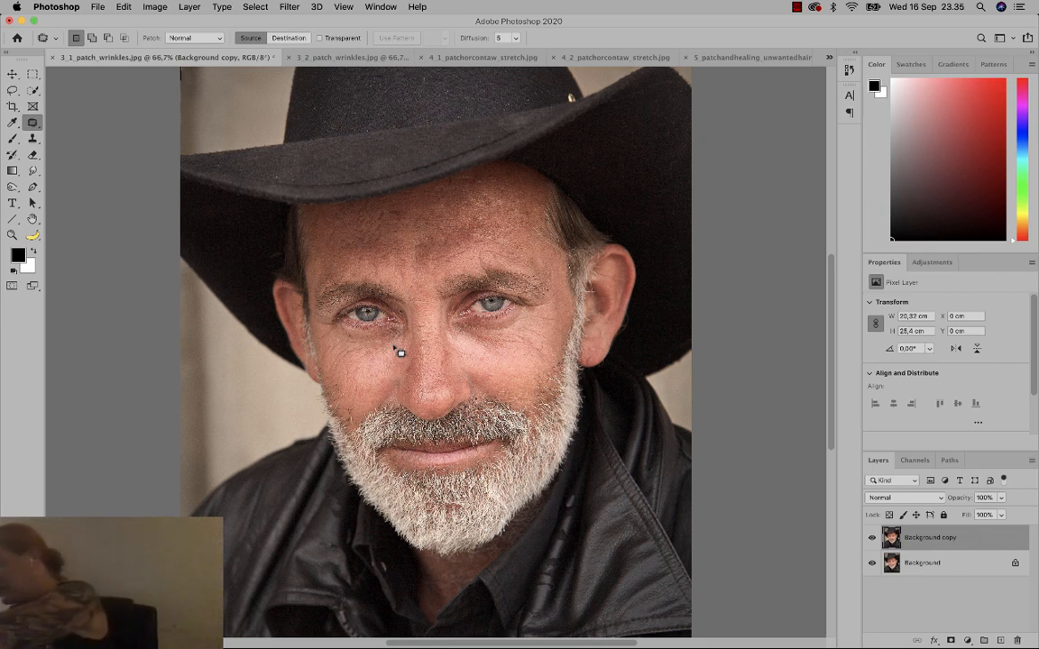
# Compare with the Background copy hidden, then set its opacity to 45%.
pyautogui.click(872, 540)
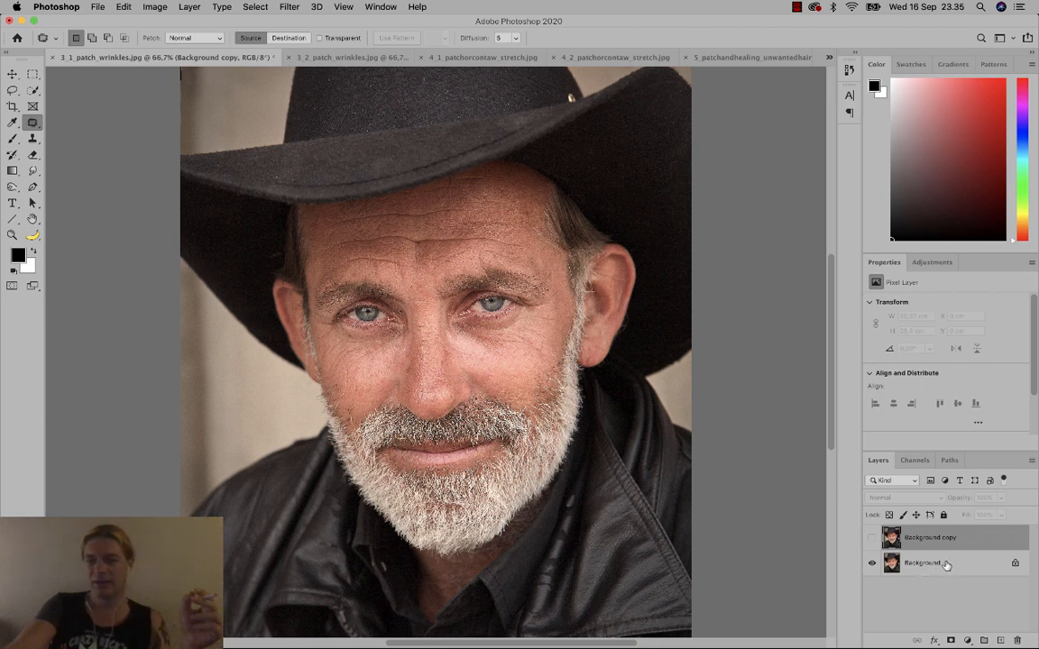
pyautogui.click(872, 538)
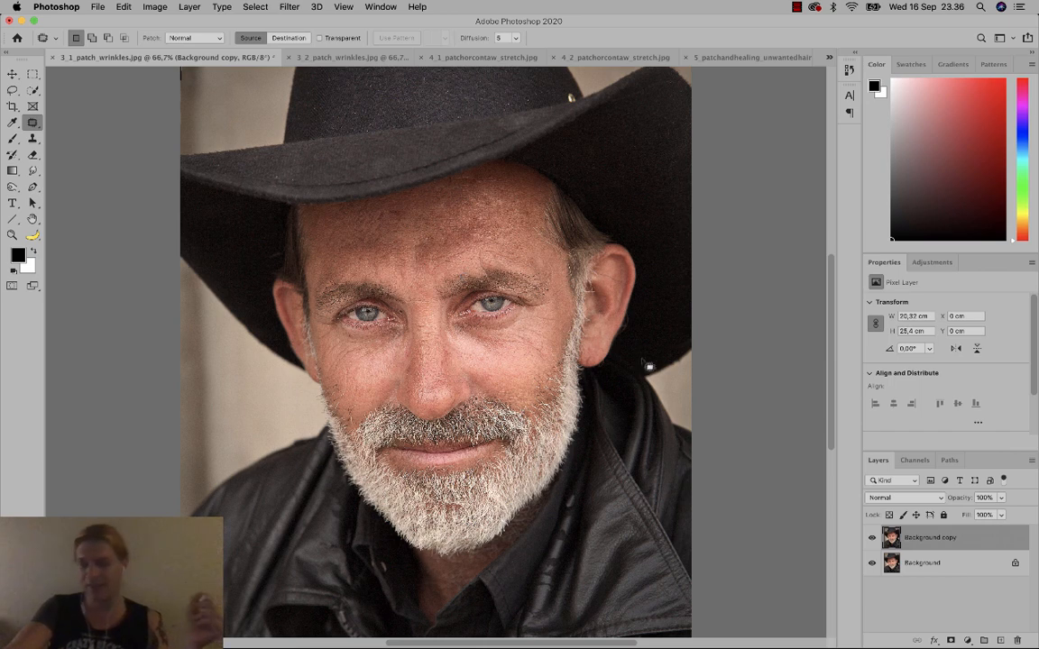
pyautogui.click(1000, 498)
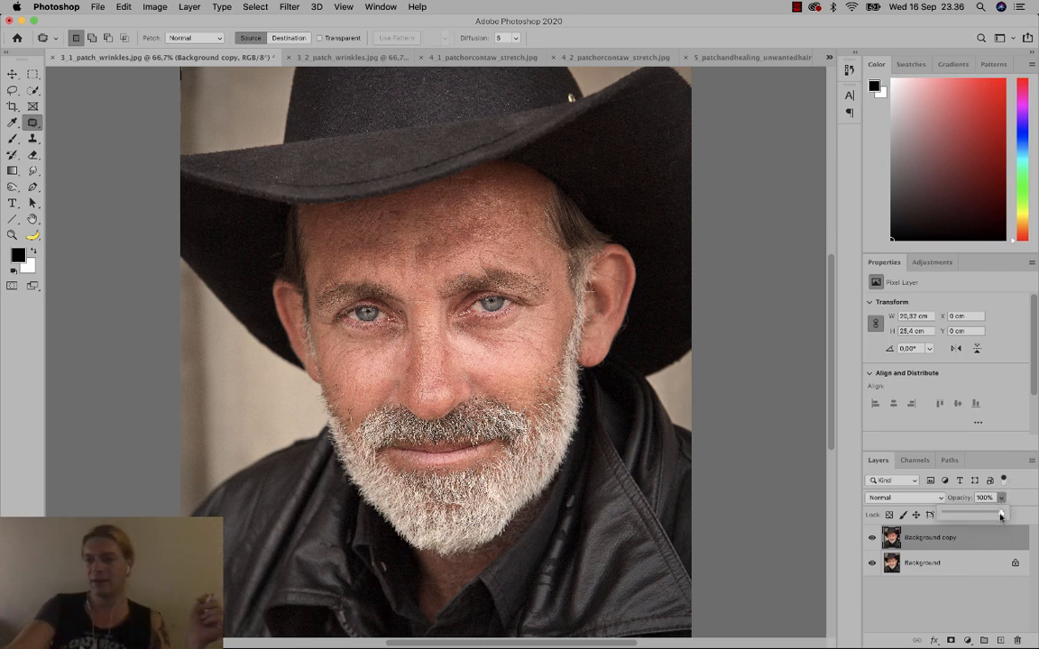
pyautogui.moveTo(1000, 516)
pyautogui.mouseDown()
pyautogui.moveTo(961, 515)
pyautogui.moveTo(982, 513)
pyautogui.mouseUp()
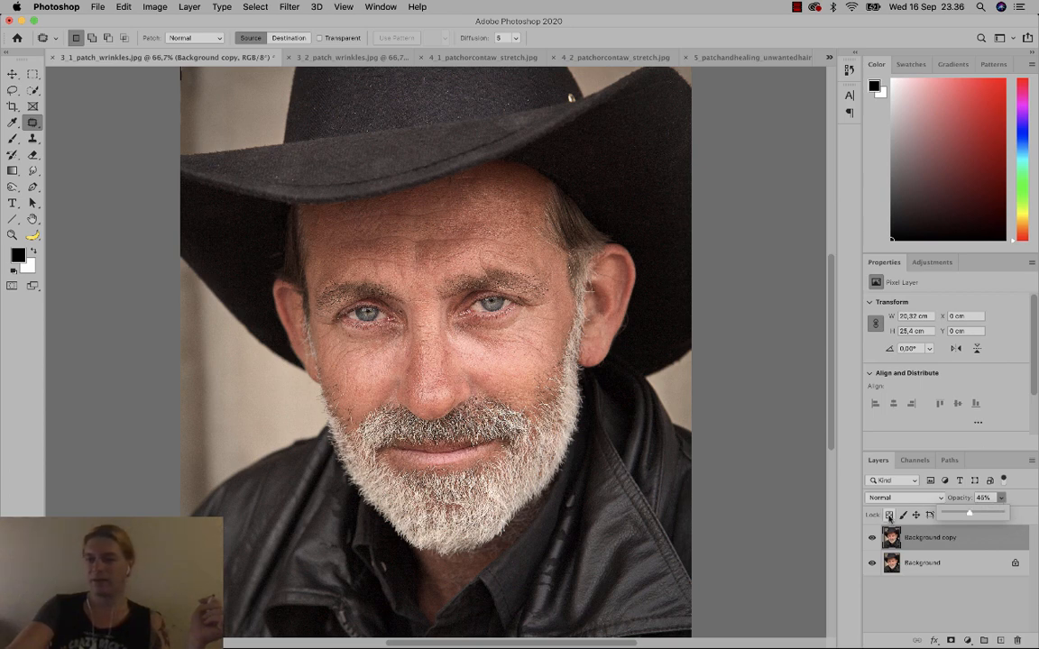
pyautogui.click(848, 69)
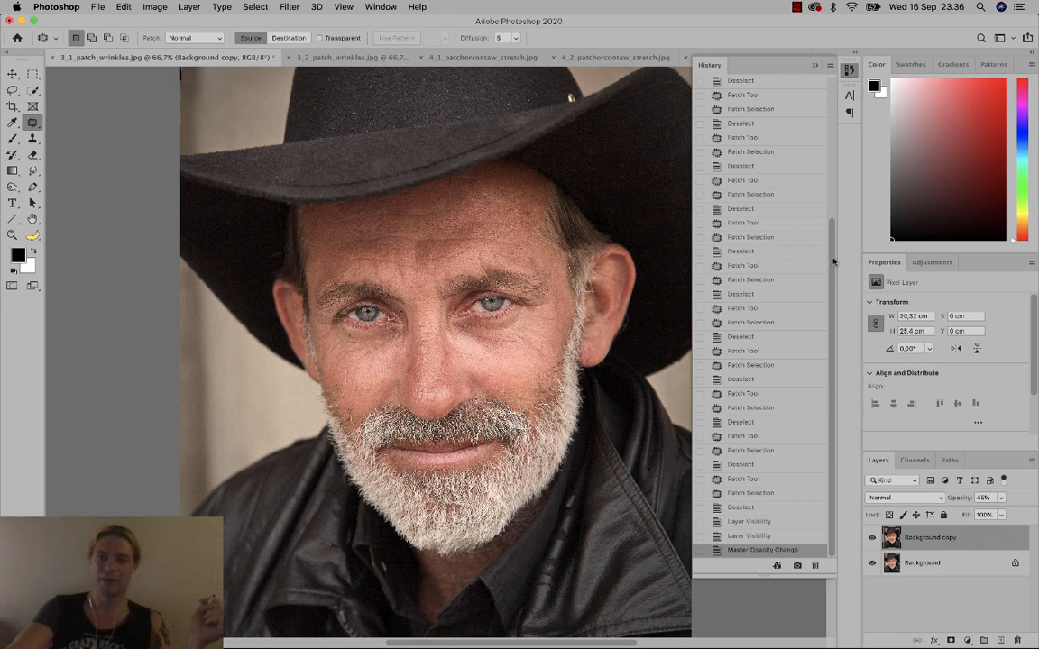
# Close History and make the original Background layer active, with the retouched copy hidden.
pyautogui.moveTo(833, 262); pyautogui.dragTo(824, 312)
pyautogui.click(945, 585)
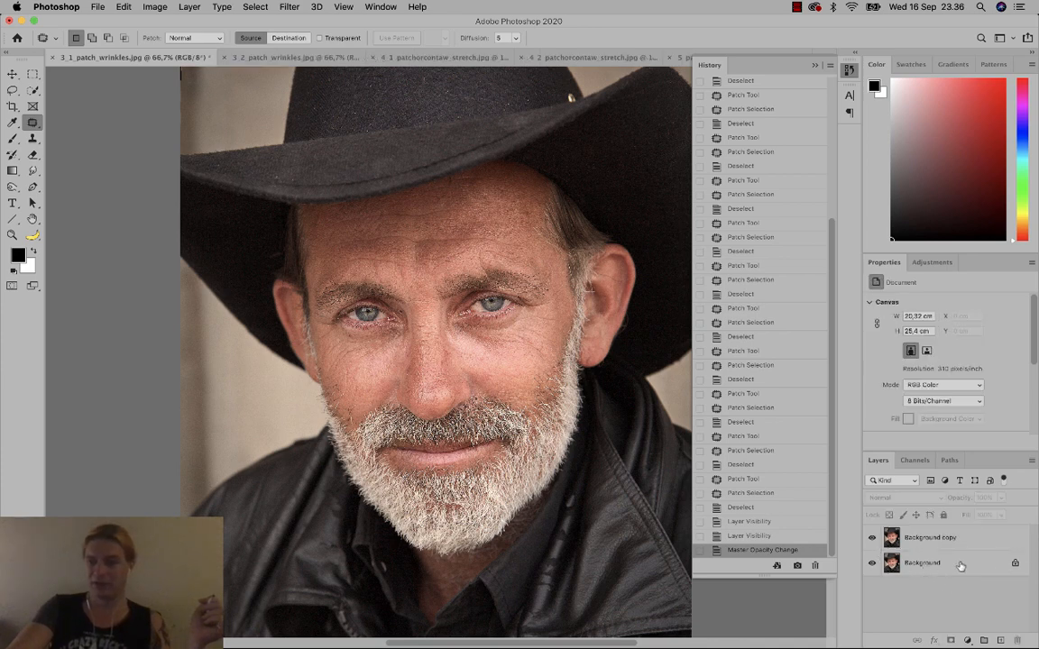
pyautogui.click(814, 67)
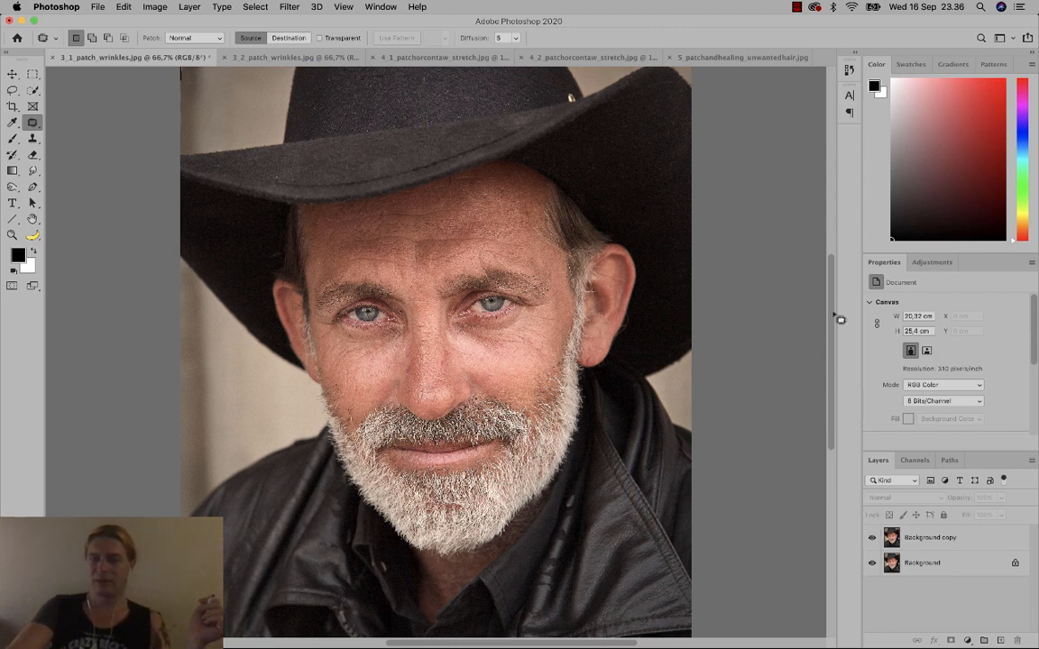
pyautogui.click(848, 70)
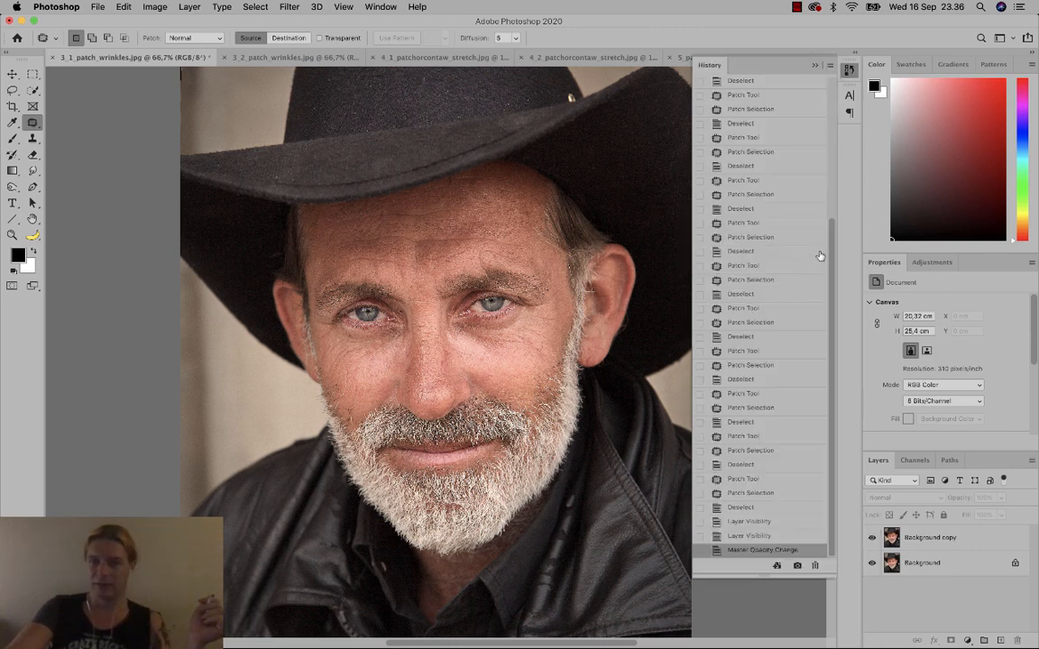
pyautogui.moveTo(830, 242); pyautogui.dragTo(800, 420)
pyautogui.click(847, 74)
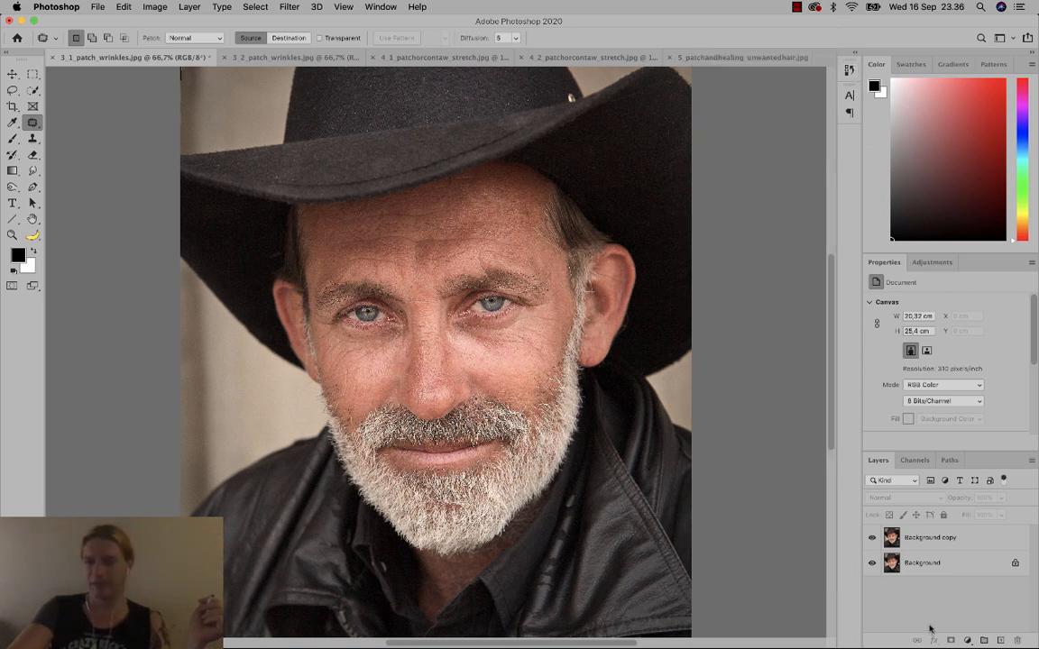
pyautogui.click(943, 564)
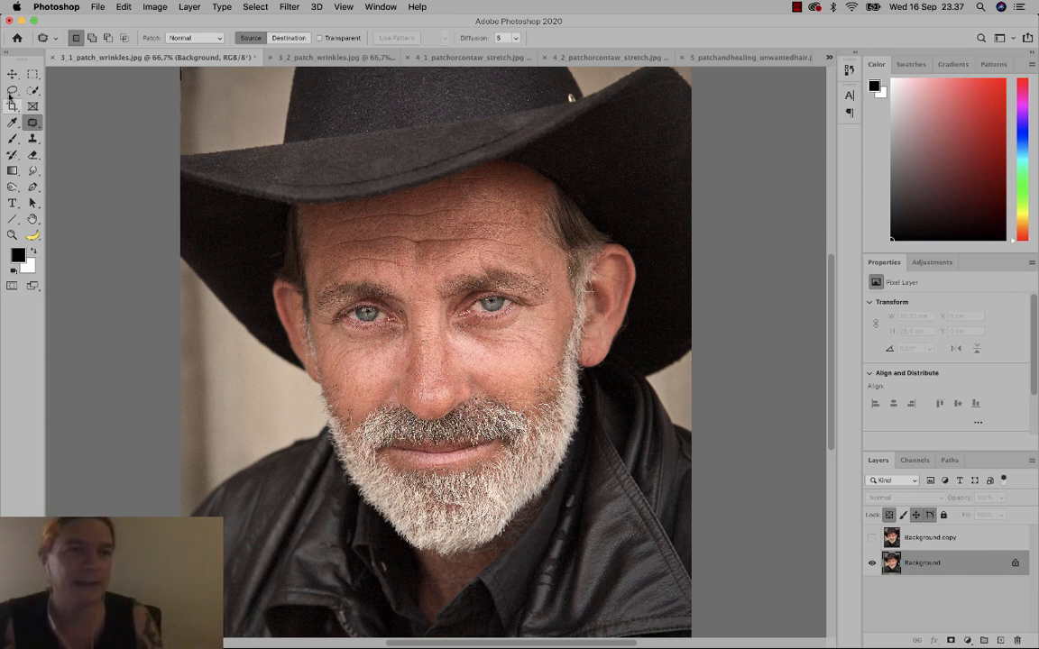
# Close 3_1_patch_wrinkles without saving and 3_2_patch_wrinkles, then show 4_1_patchorcontaw_stretch.jpg.
pyautogui.click(51, 58)
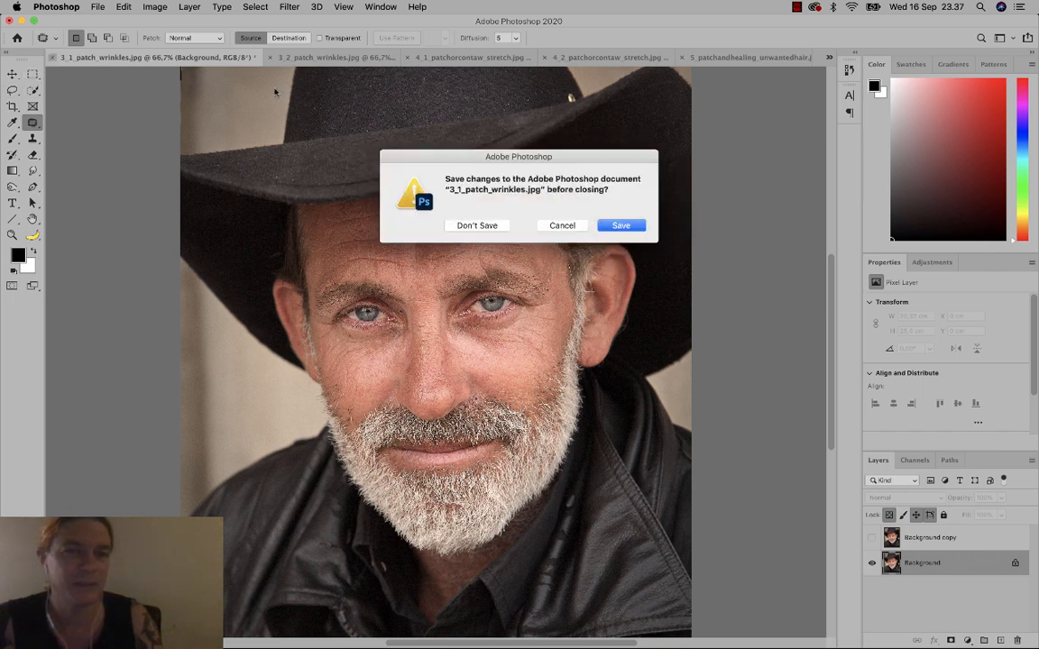
pyautogui.click(475, 225)
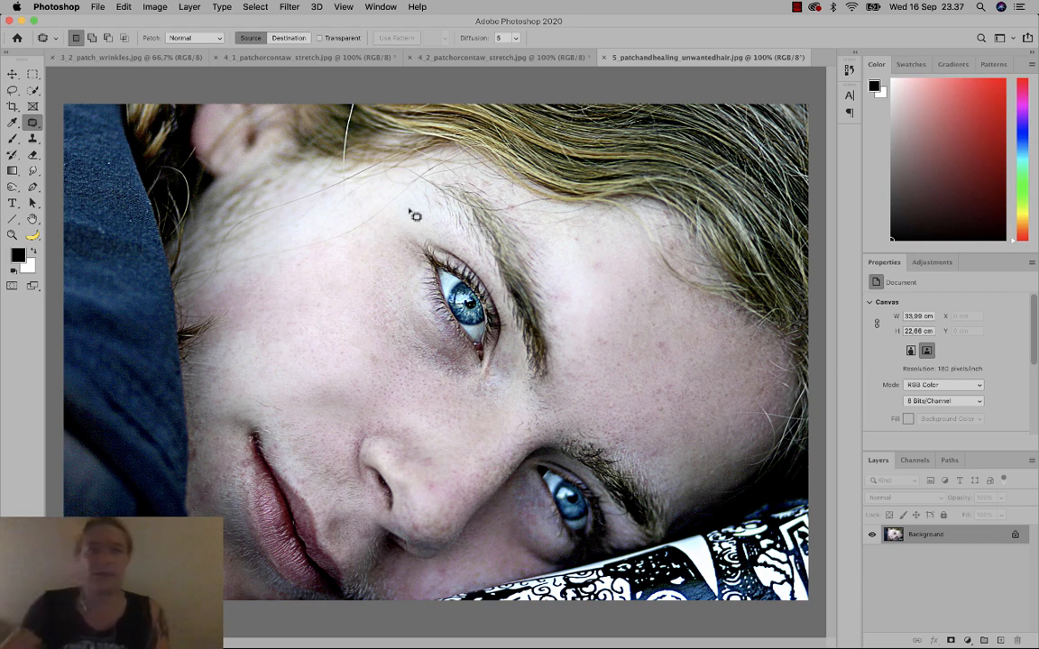
pyautogui.click(106, 58)
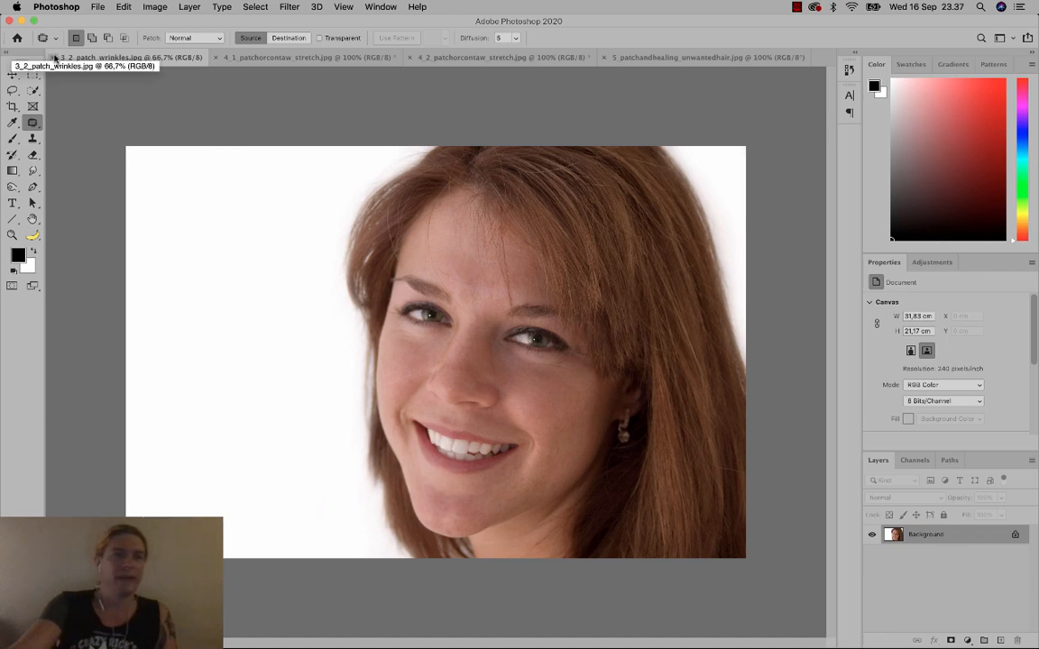
pyautogui.click(52, 57)
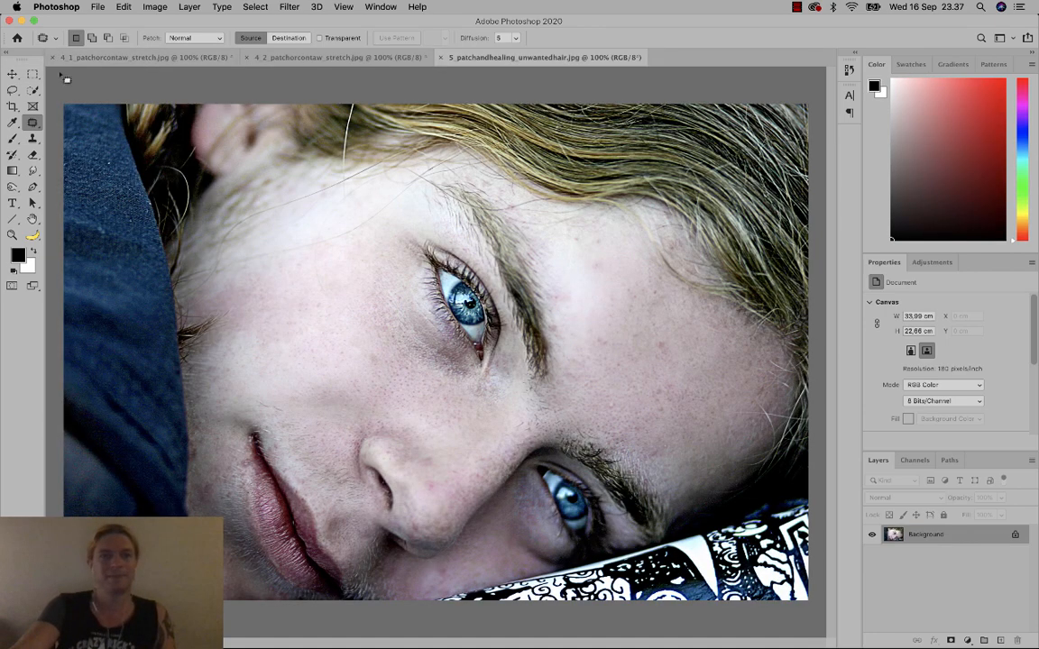
pyautogui.click(208, 57)
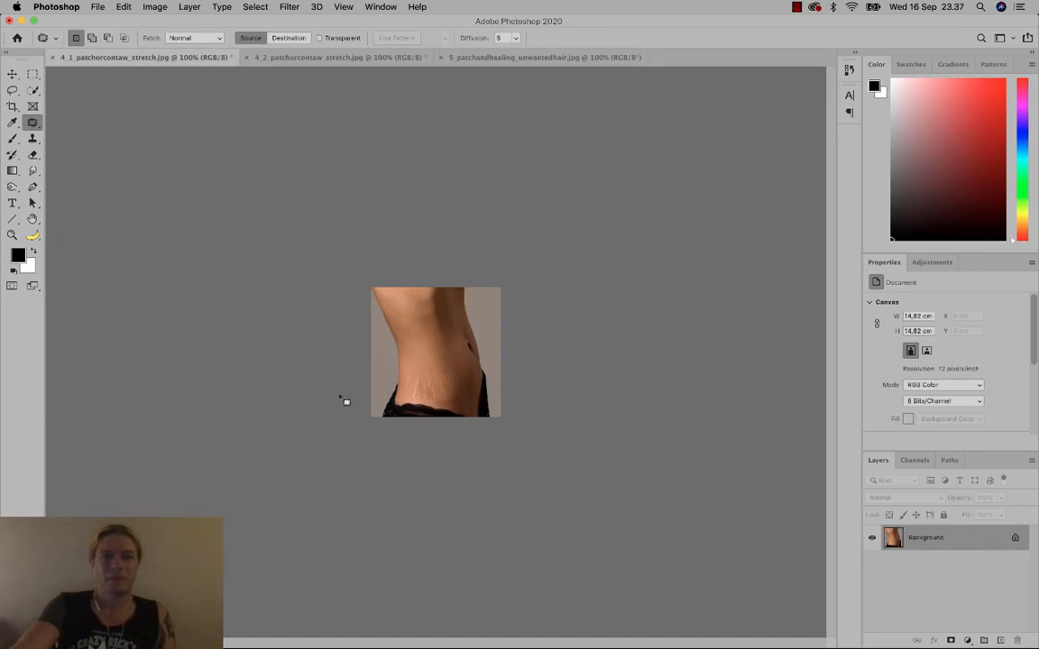
# Fit the stretch-mark photo on screen and try patching marks onto clean skin.
pyautogui.press('super+0')
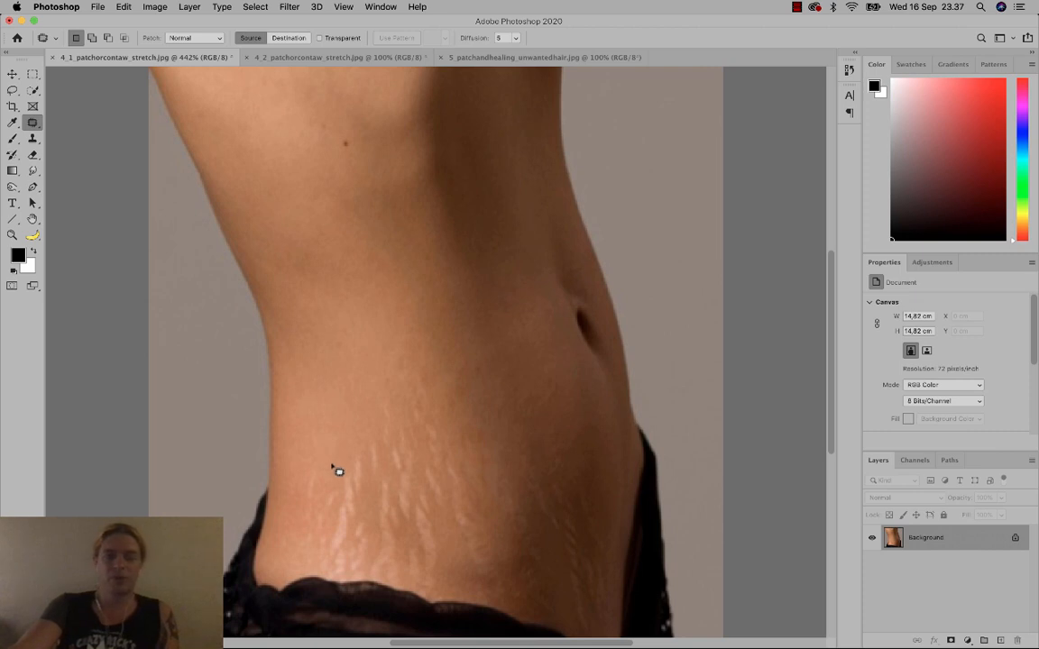
pyautogui.moveTo(338, 471)
pyautogui.mouseDown()
pyautogui.moveTo(303, 472)
pyautogui.moveTo(303, 522)
pyautogui.moveTo(334, 524)
pyautogui.mouseUp()
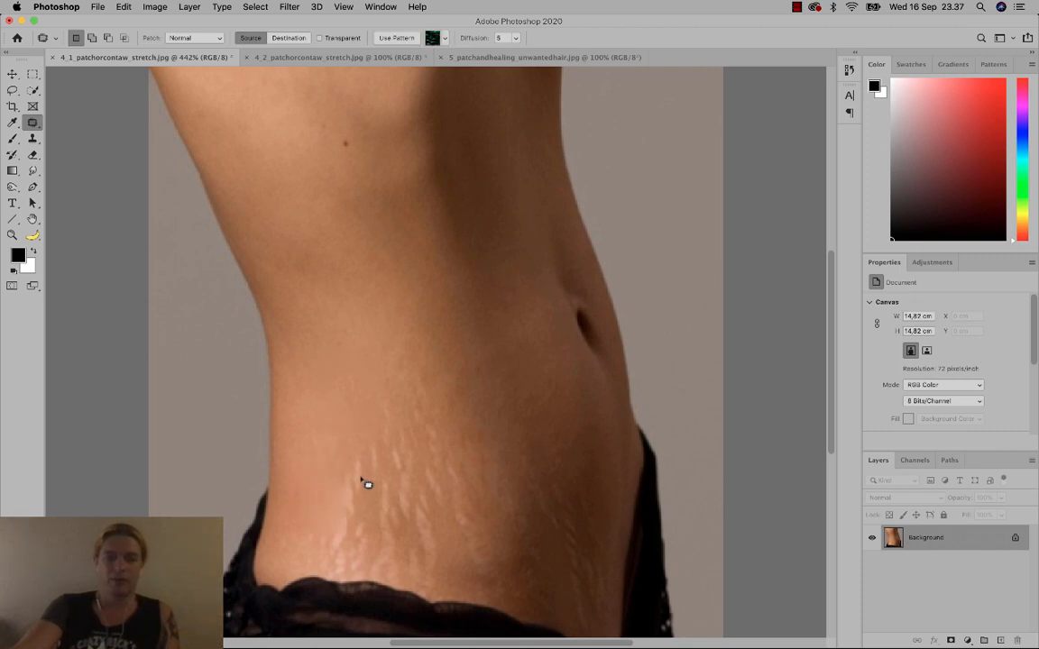
pyautogui.click(362, 478)
pyautogui.moveTo(401, 529); pyautogui.dragTo(351, 442)
pyautogui.moveTo(381, 485); pyautogui.dragTo(364, 383)
pyautogui.click(364, 433)
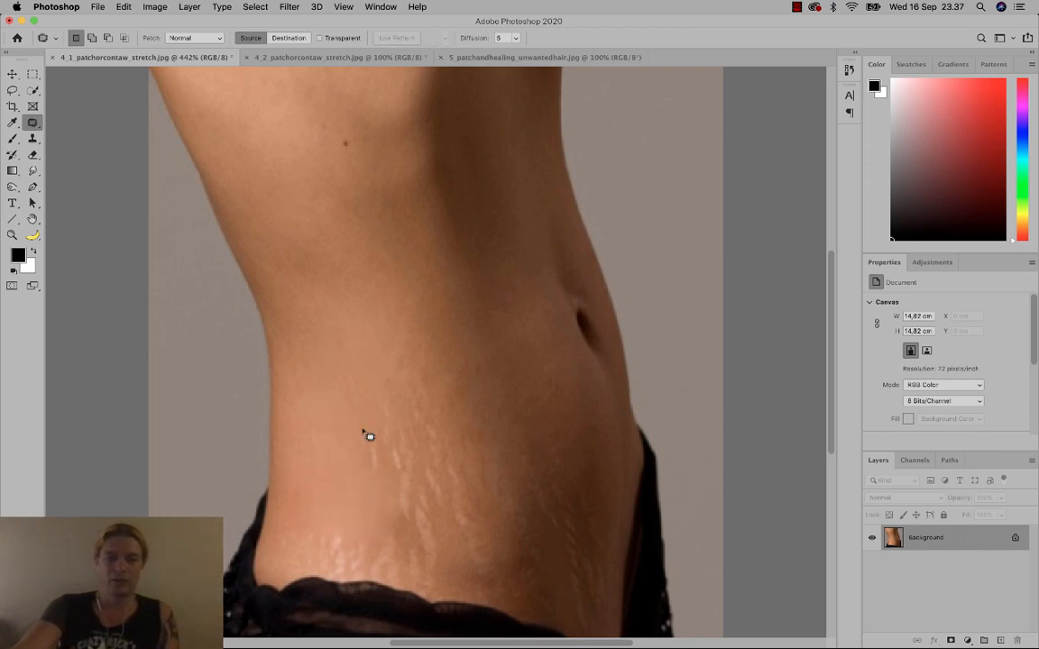
# Outline the stretch marks on the lower left torso and bring up Content-Aware Fill.
pyautogui.moveTo(386, 491); pyautogui.dragTo(354, 422)
pyautogui.moveTo(368, 433); pyautogui.dragTo(346, 387)
pyautogui.click(368, 493)
pyautogui.moveTo(395, 456); pyautogui.dragTo(347, 397)
pyautogui.click(366, 494)
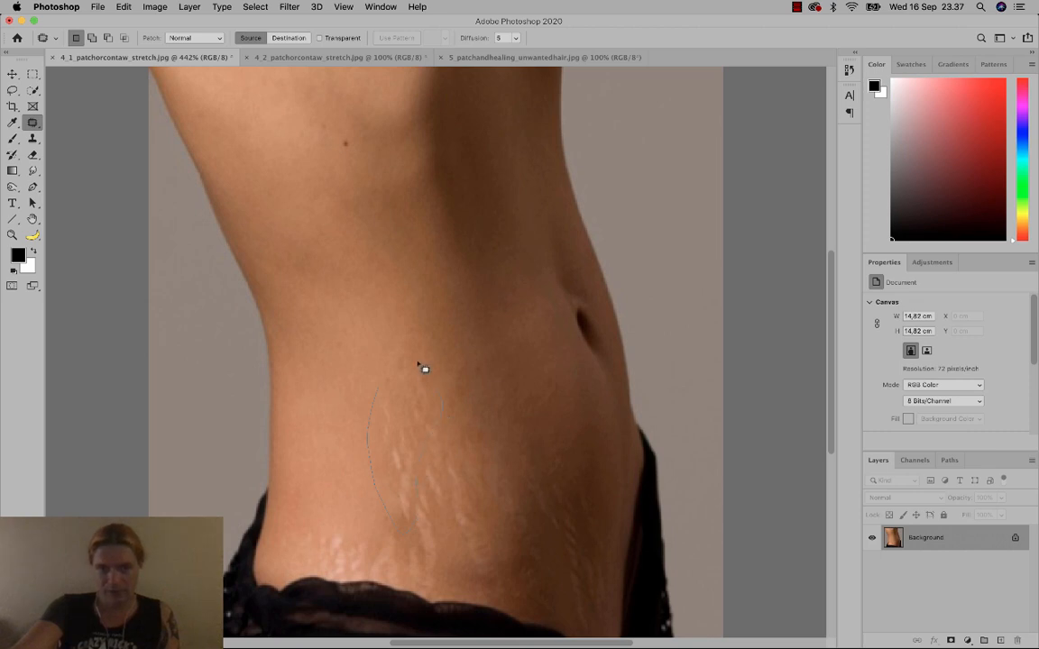
pyautogui.moveTo(367, 383); pyautogui.dragTo(422, 462)
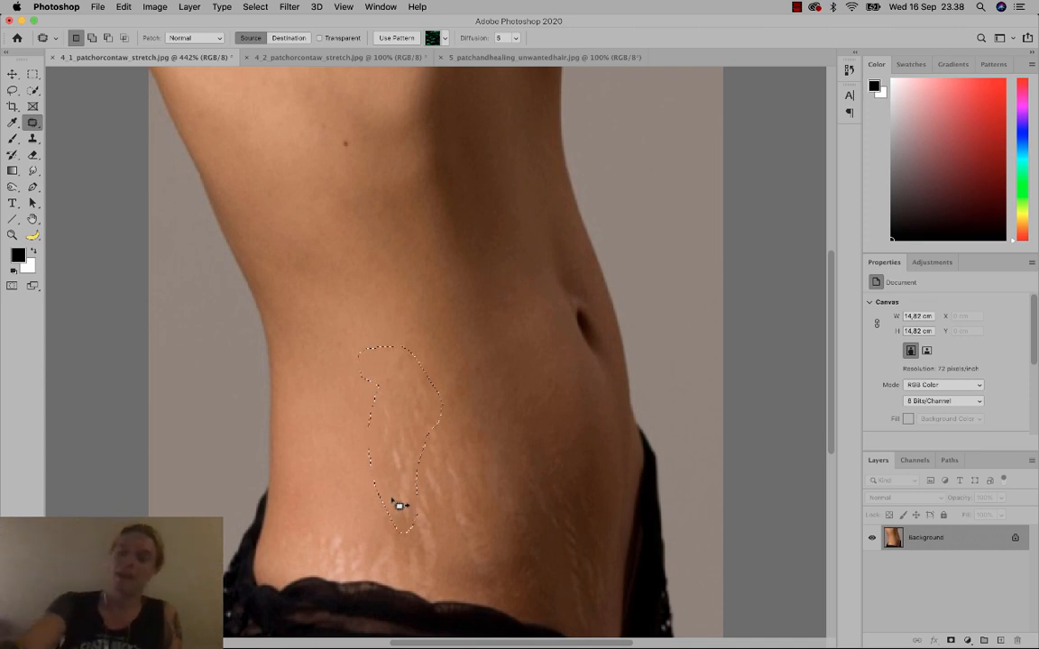
pyautogui.hotkey('shift', 'BackSpace')
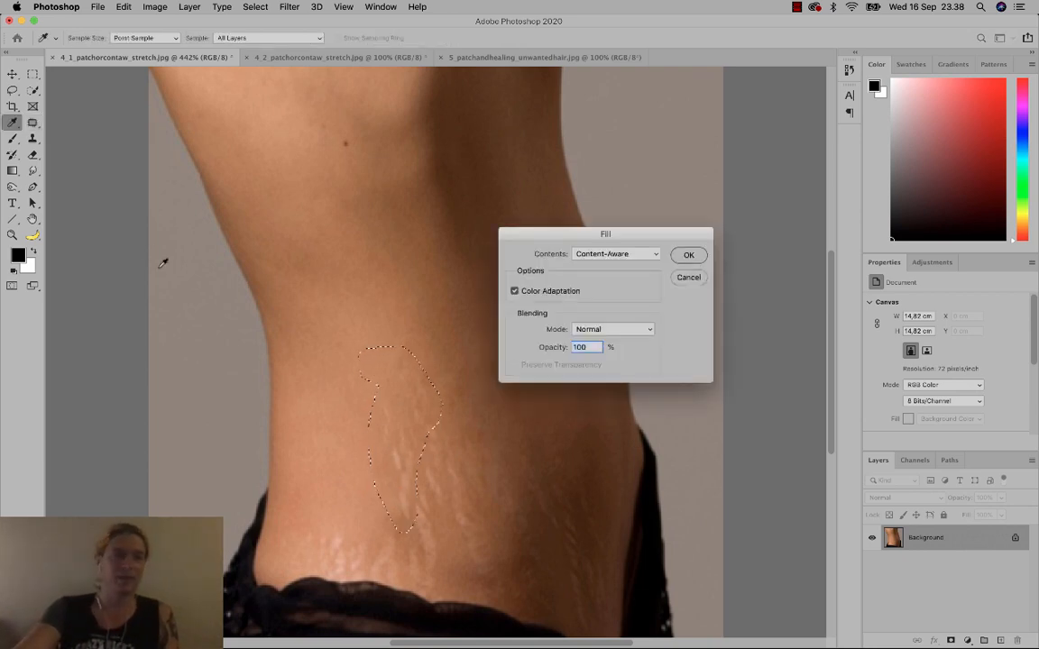
# Apply Content-Aware fill at Normal mode and 100% opacity to the outlined stretch marks.
pyautogui.moveTo(540, 236); pyautogui.dragTo(552, 273)
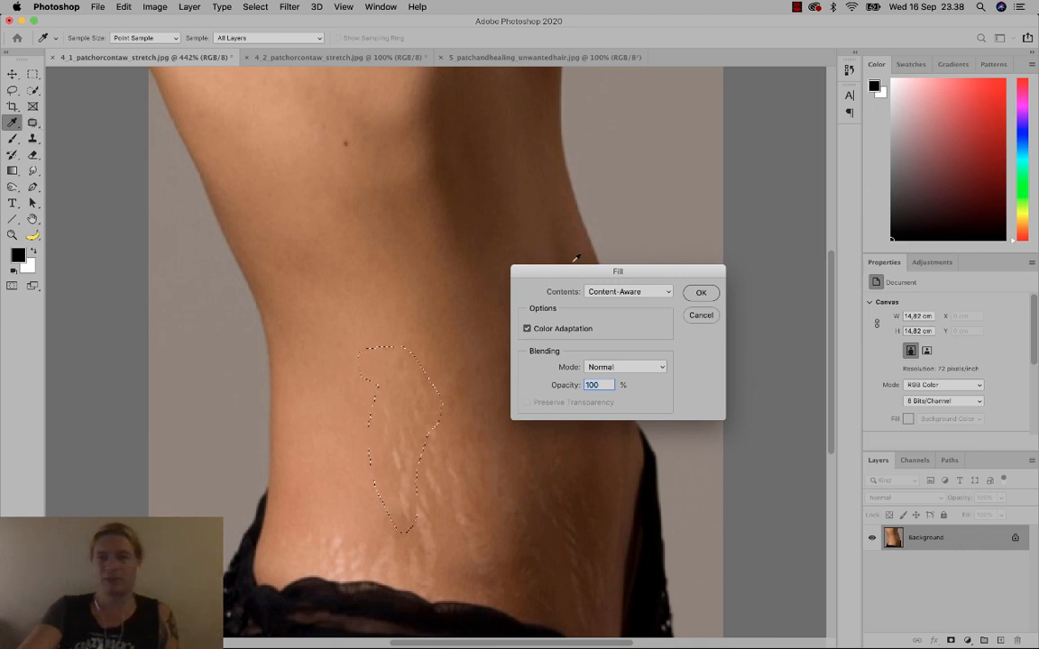
pyautogui.moveTo(579, 265); pyautogui.dragTo(547, 187)
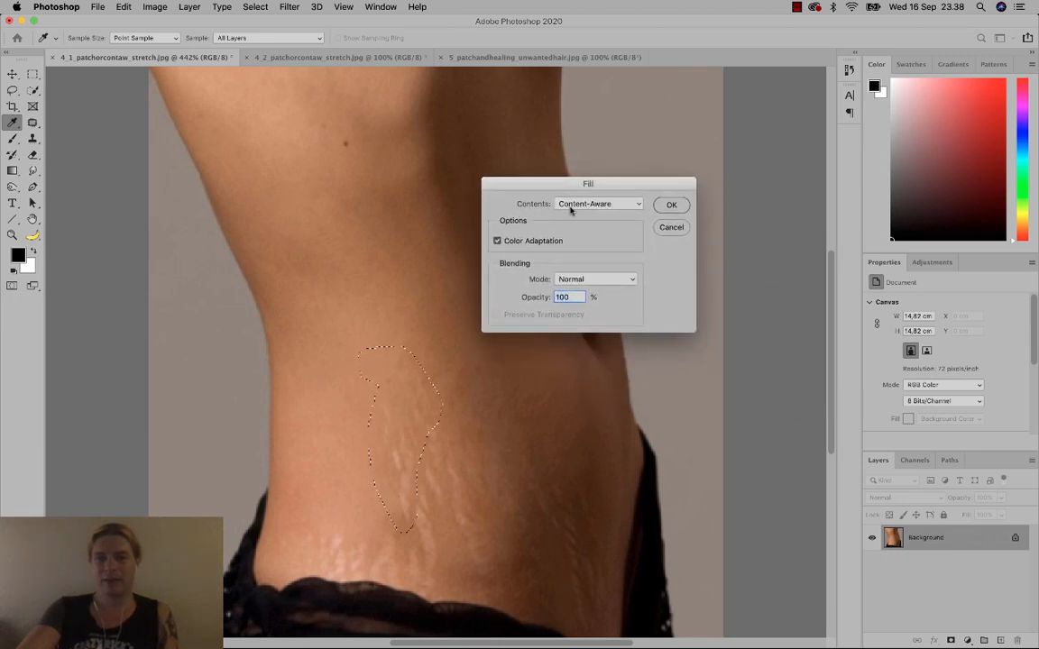
pyautogui.click(625, 205)
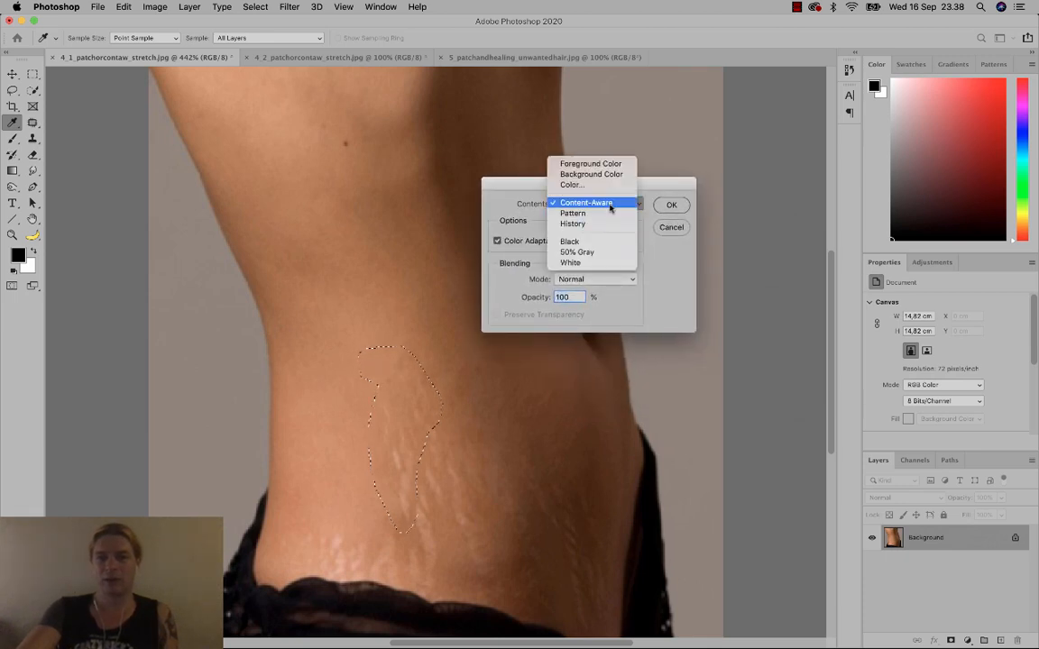
pyautogui.click(610, 206)
pyautogui.moveTo(646, 189); pyautogui.dragTo(735, 154)
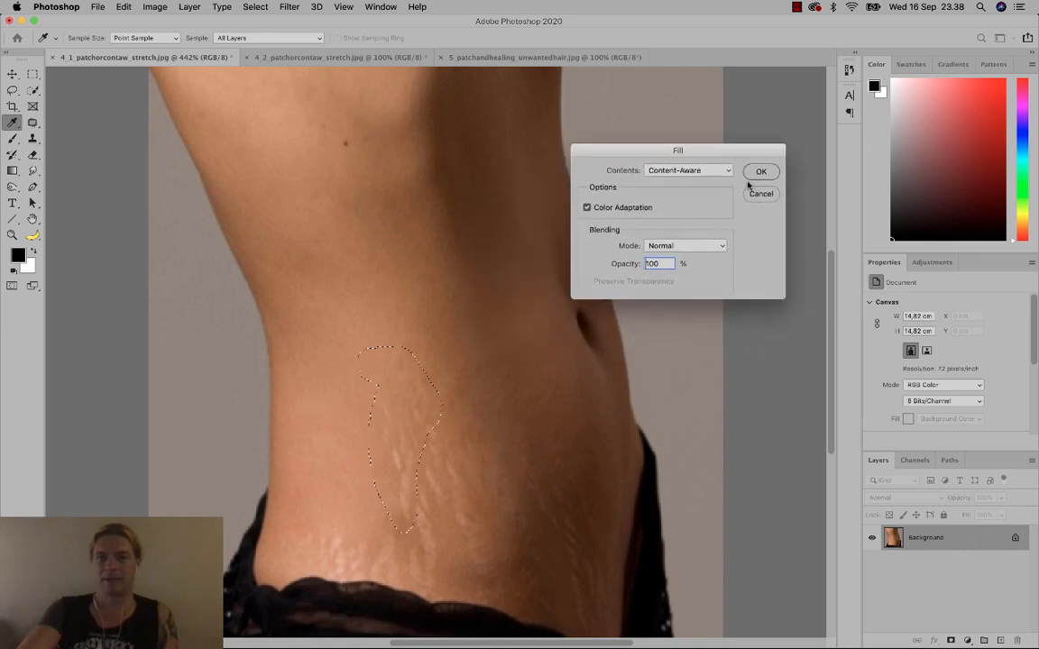
pyautogui.click(758, 173)
pyautogui.press('j')
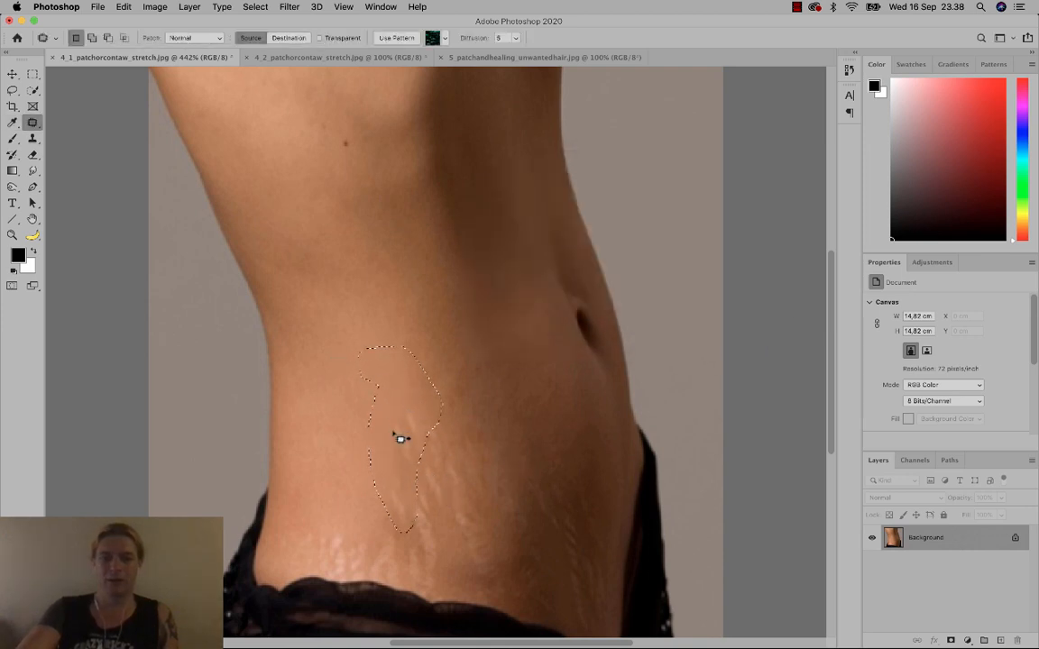
# Content-Aware fill three groups of stretch marks above the waistband, deselecting after each.
pyautogui.press('super+d')
pyautogui.moveTo(400, 467); pyautogui.dragTo(431, 442)
pyautogui.hotkey('shift', 'BackSpace')
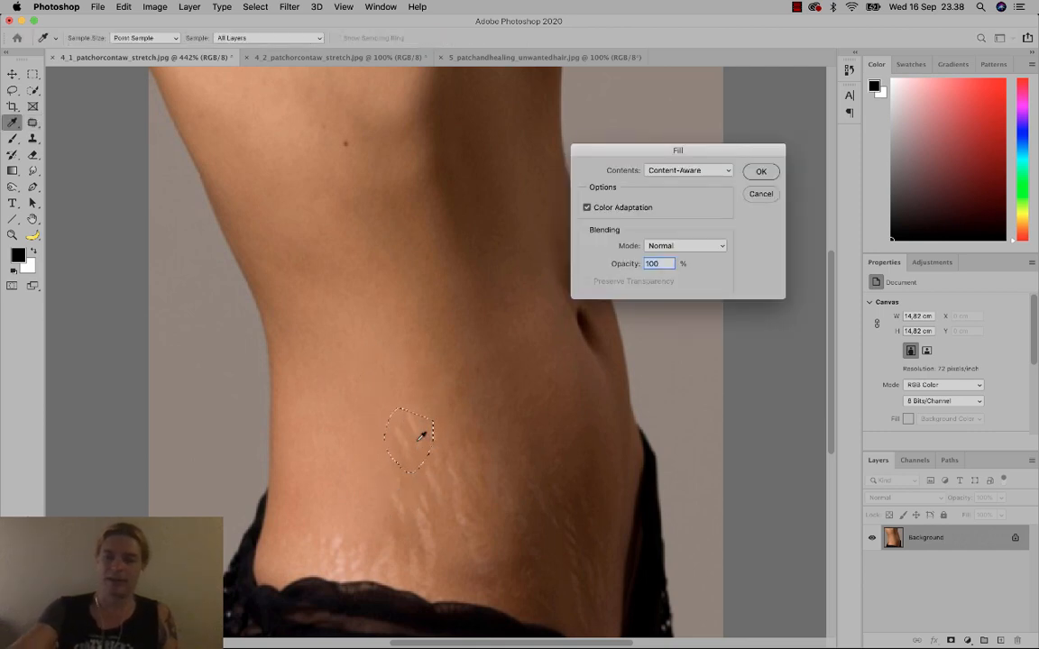
pyautogui.press('Return')
pyautogui.press('super+d')
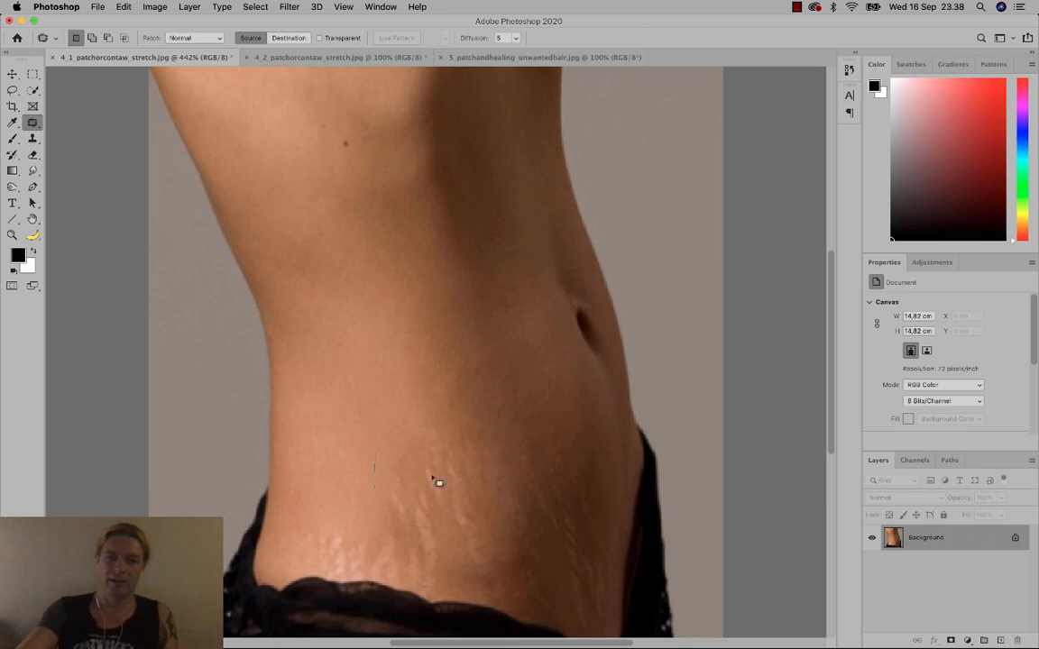
pyautogui.moveTo(437, 482); pyautogui.dragTo(418, 506)
pyautogui.hotkey('shift', 'BackSpace')
pyautogui.press('Return')
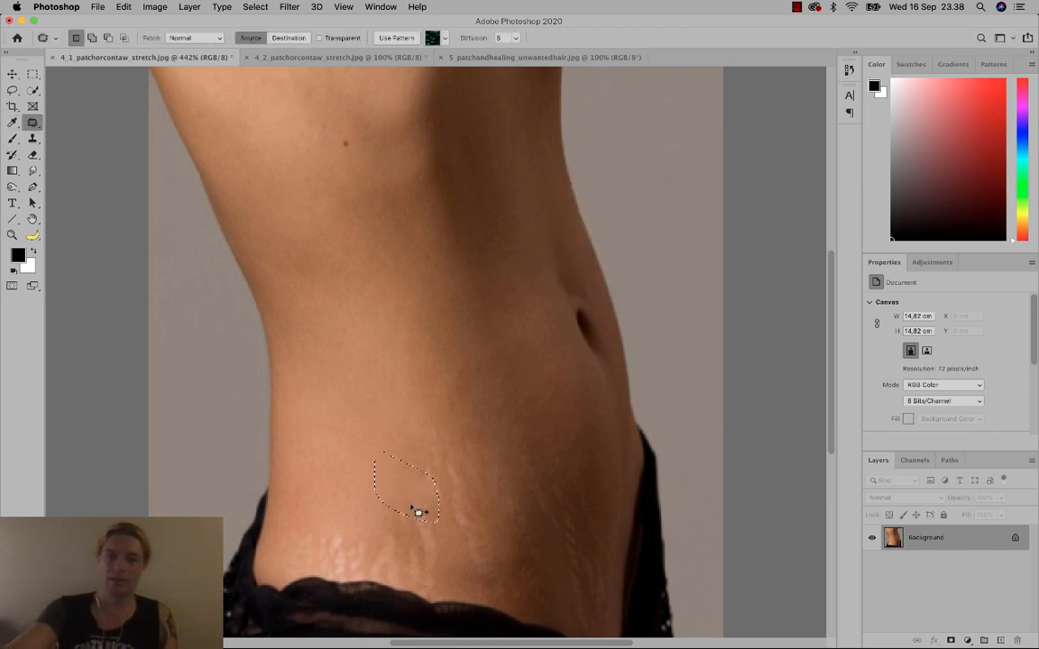
pyautogui.press('super+d')
pyautogui.moveTo(411, 442)
pyautogui.mouseDown()
pyautogui.moveTo(403, 475)
pyautogui.moveTo(442, 496)
pyautogui.moveTo(424, 510)
pyautogui.mouseUp()
pyautogui.hotkey('shift', 'BackSpace')
pyautogui.press('Return')
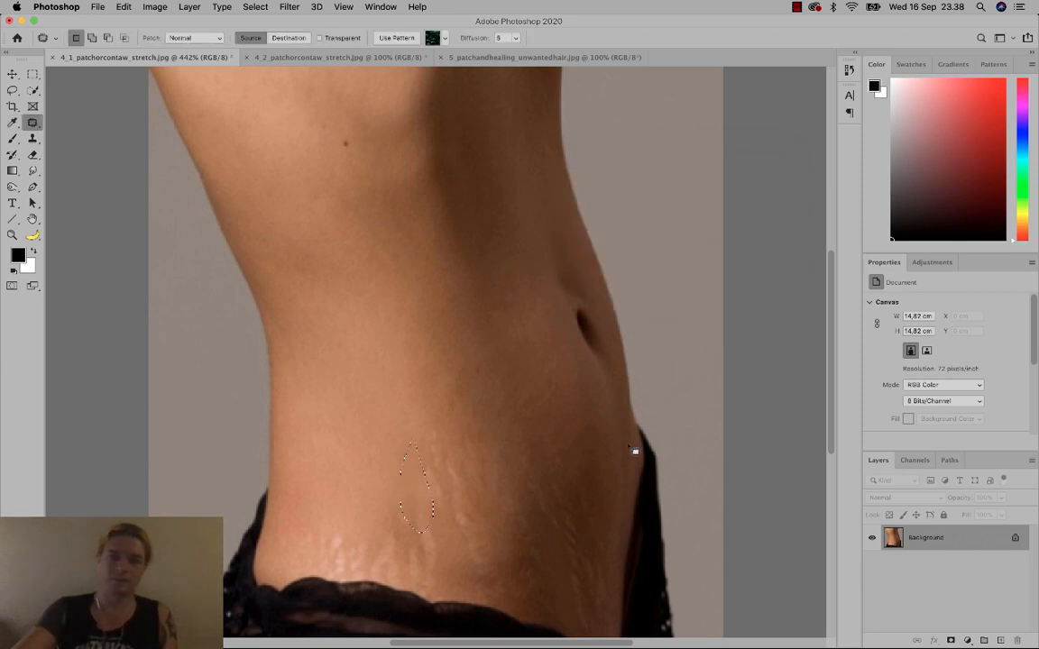
# Content-Aware fill four more stretch-mark patches nearer the waistband.
pyautogui.press('super+d')
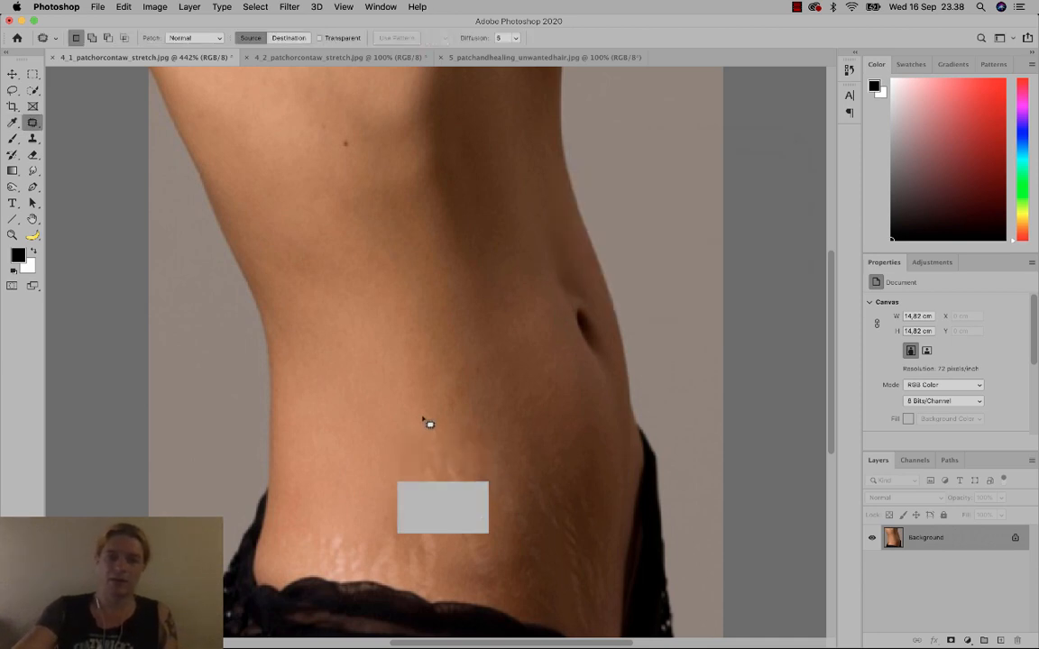
pyautogui.moveTo(423, 419); pyautogui.dragTo(460, 444)
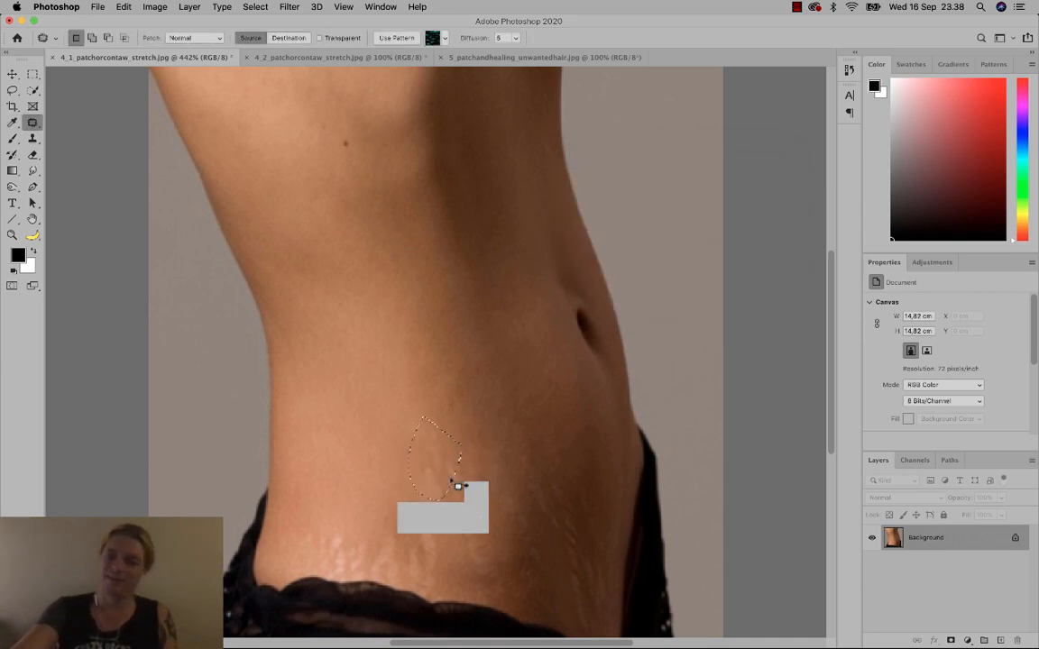
pyautogui.hotkey('shift', 'BackSpace')
pyautogui.press('Return')
pyautogui.press('super+d')
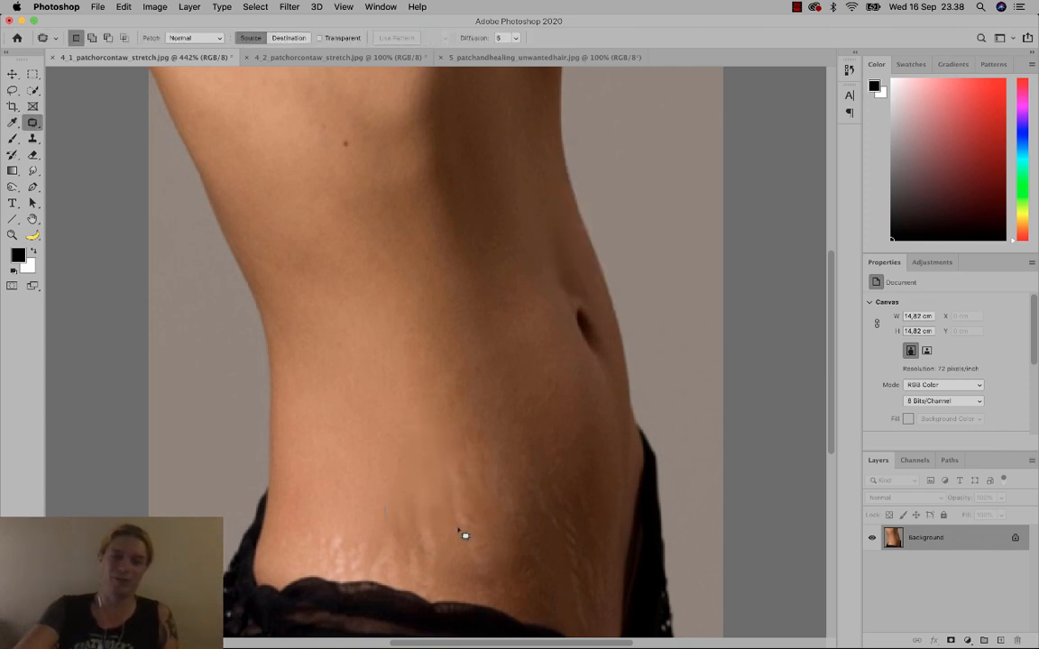
pyautogui.moveTo(465, 536)
pyautogui.mouseDown()
pyautogui.moveTo(451, 504)
pyautogui.moveTo(437, 532)
pyautogui.mouseUp()
pyautogui.hotkey('shift', 'BackSpace')
pyautogui.press('Return')
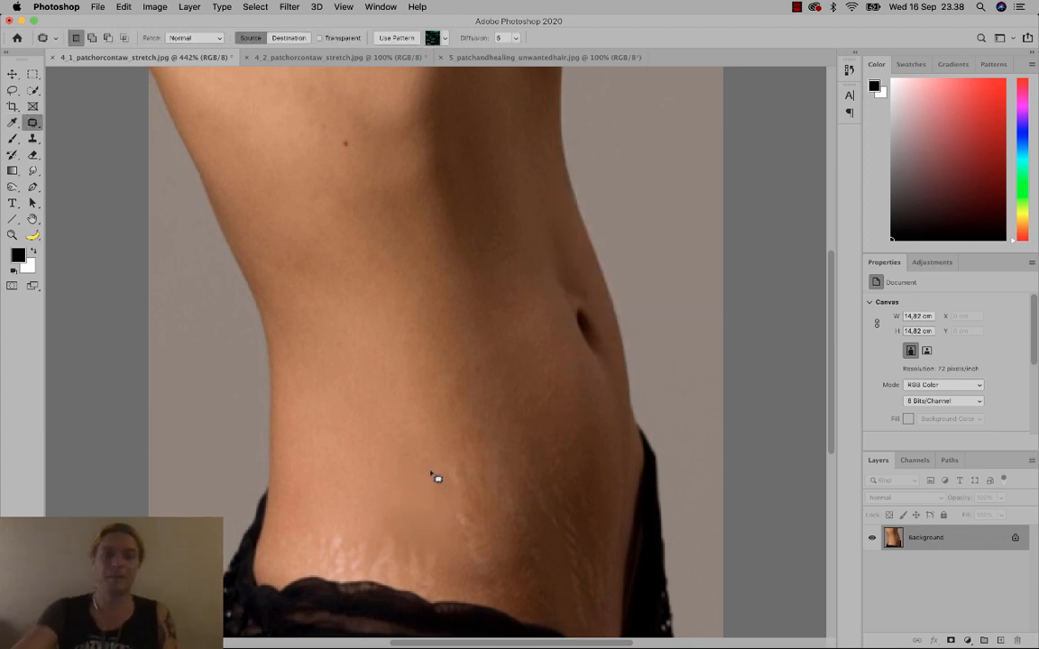
pyautogui.press('super+d')
pyautogui.moveTo(491, 494); pyautogui.dragTo(448, 505)
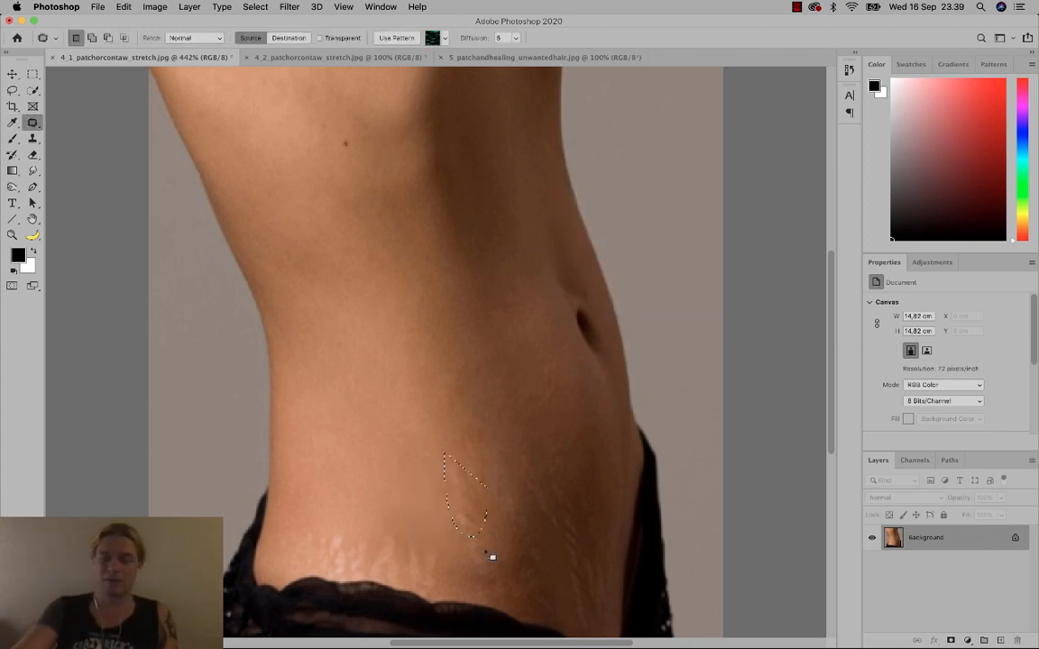
pyautogui.hotkey('shift', 'BackSpace')
pyautogui.press('Return')
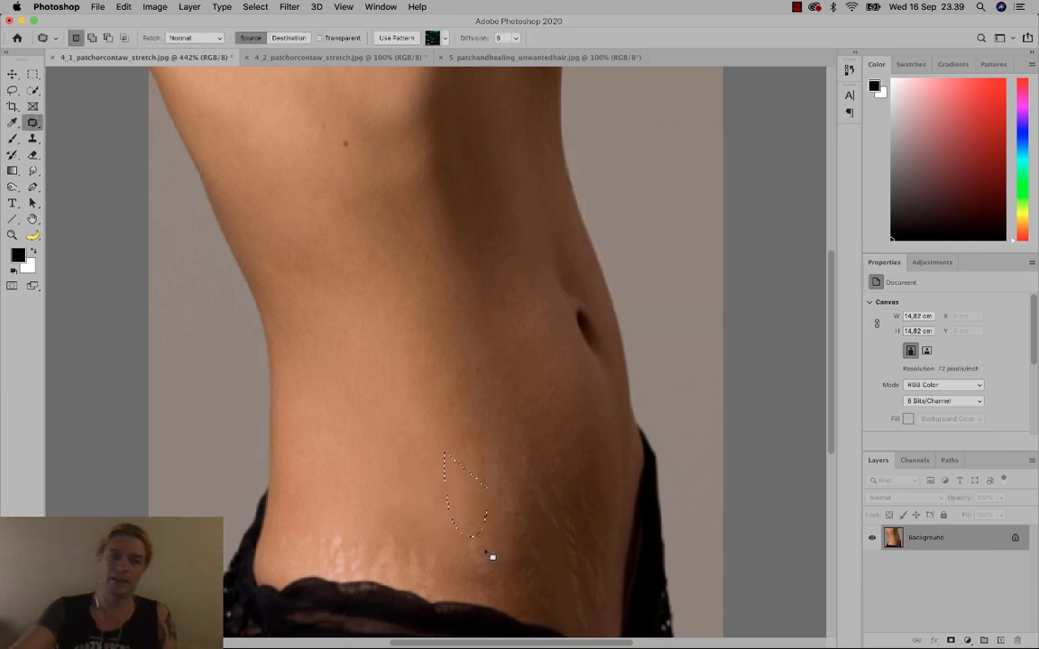
pyautogui.press('super+d')
pyautogui.moveTo(385, 533)
pyautogui.mouseDown()
pyautogui.moveTo(338, 517)
pyautogui.moveTo(329, 558)
pyautogui.moveTo(395, 537)
pyautogui.mouseUp()
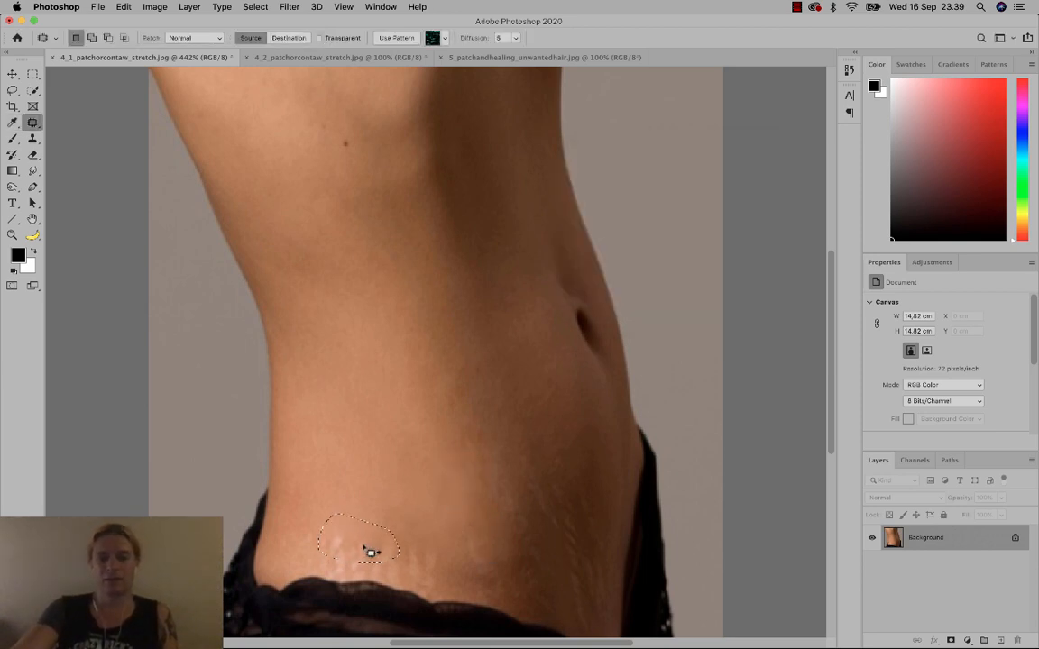
pyautogui.hotkey('shift', 'BackSpace')
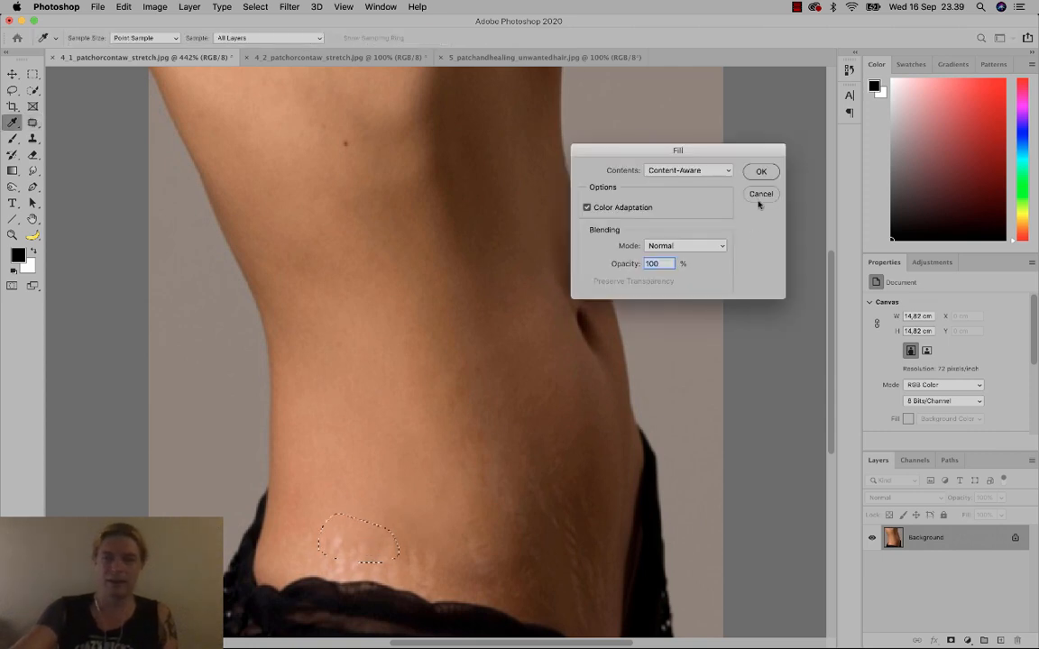
pyautogui.click(761, 171)
# Fill the last stretch marks along the waistband, then zoom to 909% on that area.
pyautogui.hotkey('ctrl', 'd')
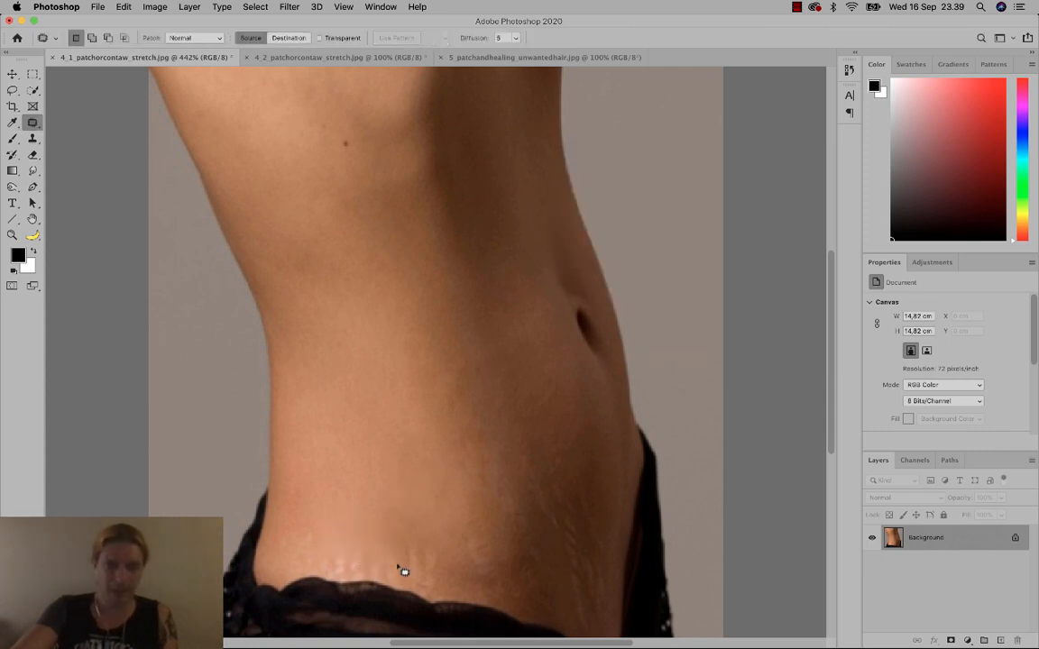
pyautogui.moveTo(323, 550)
pyautogui.mouseDown()
pyautogui.moveTo(319, 566)
pyautogui.moveTo(362, 556)
pyautogui.mouseUp()
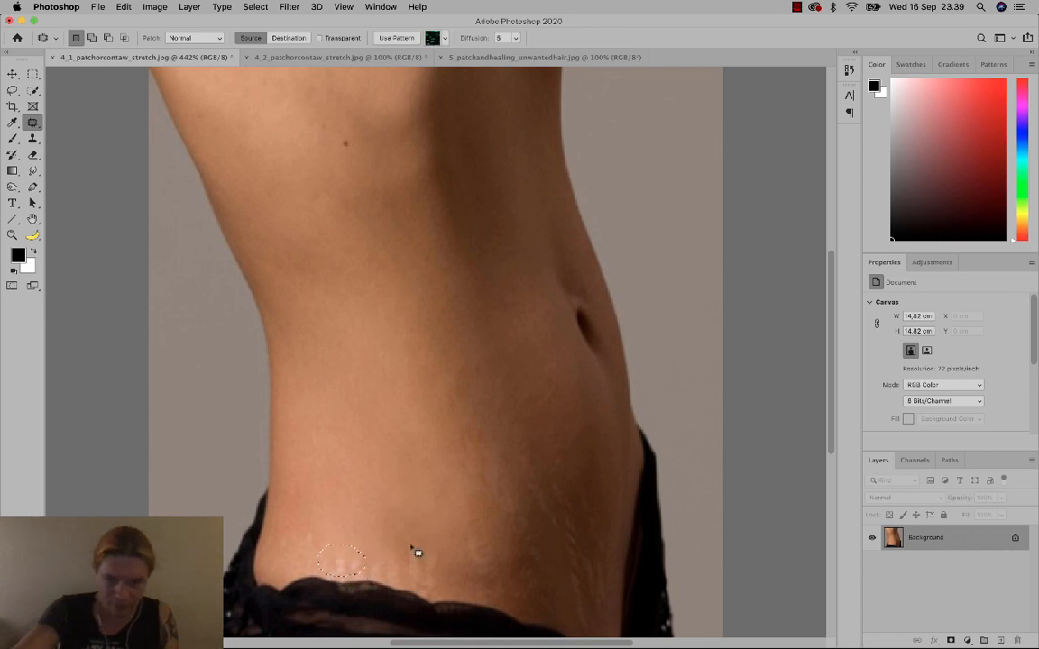
pyautogui.hotkey('shift', 'BackSpace')
pyautogui.press('Return')
pyautogui.hotkey('ctrl', 'd')
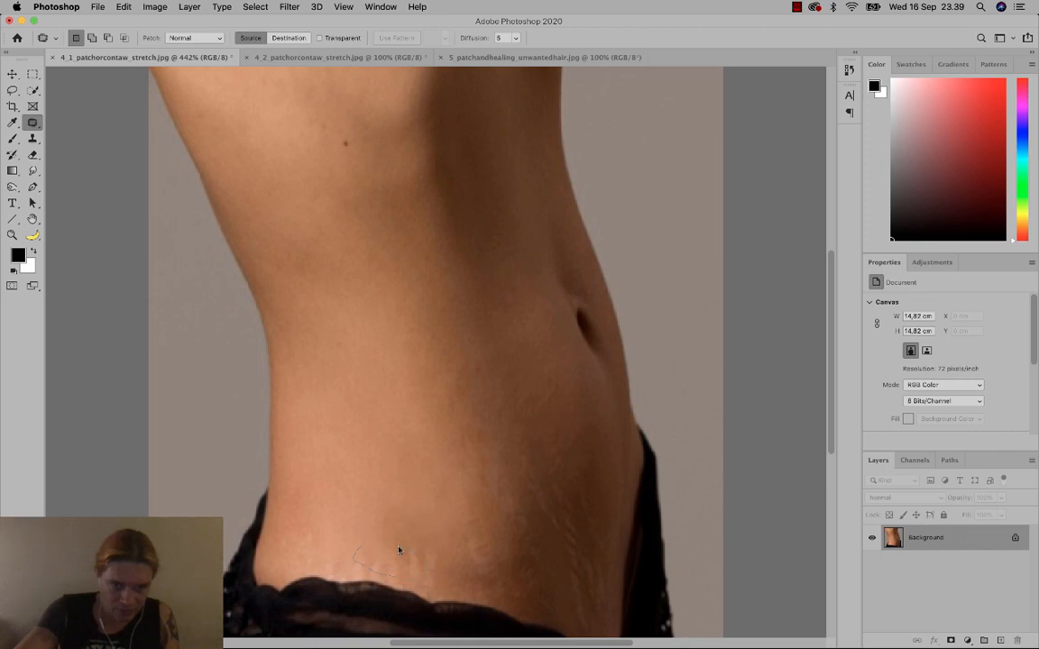
pyautogui.moveTo(399, 549); pyautogui.dragTo(424, 555)
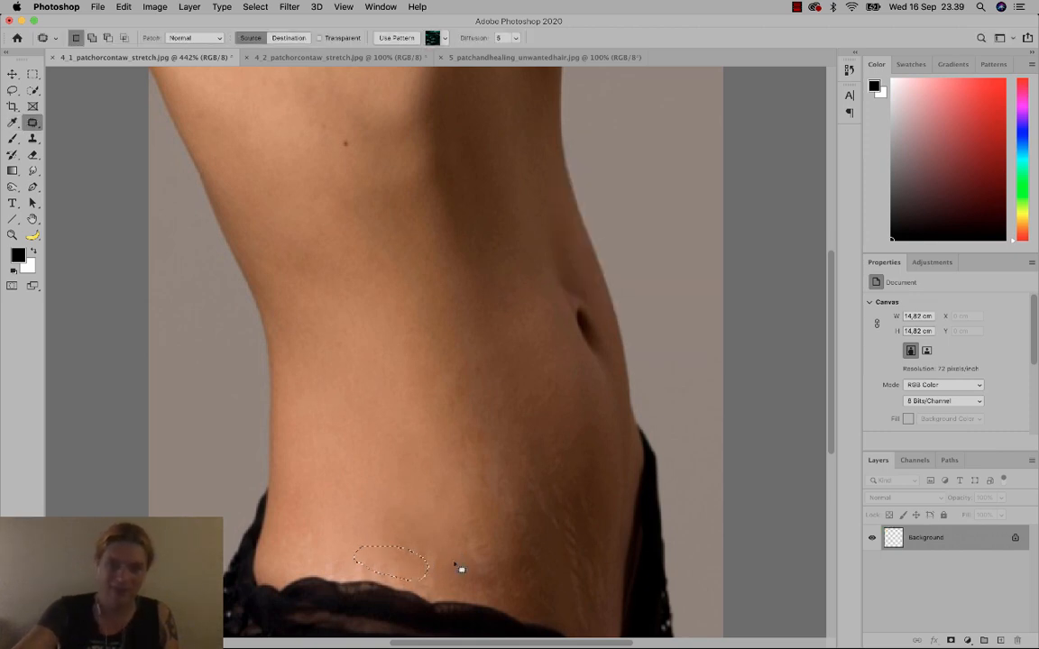
pyautogui.hotkey('ctrl', 'd')
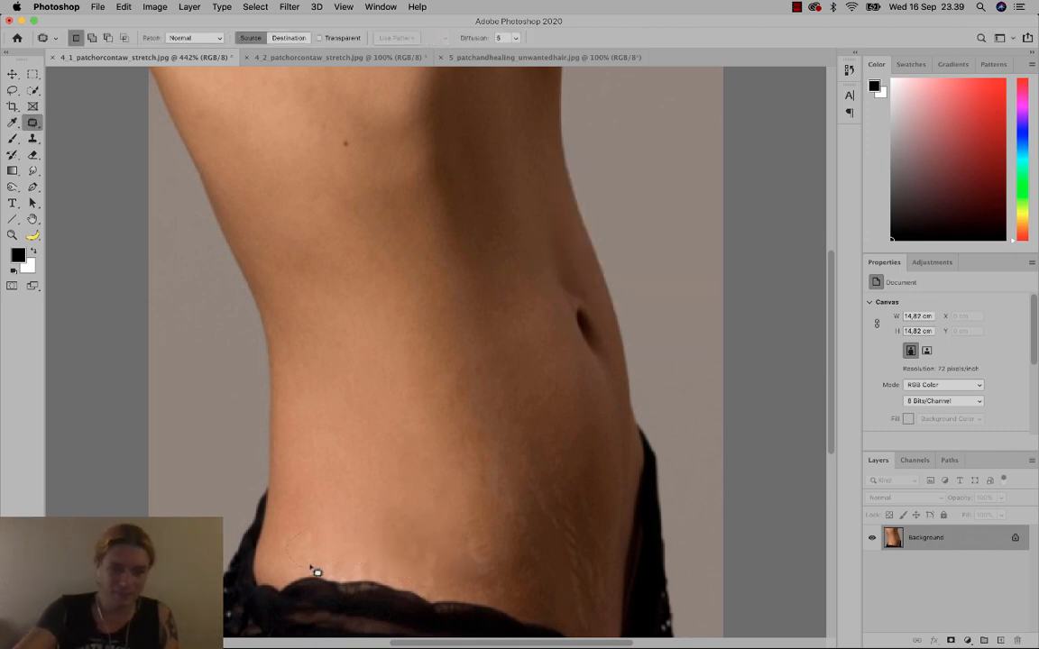
pyautogui.moveTo(311, 567); pyautogui.dragTo(312, 531)
pyautogui.press('BackSpace')
pyautogui.press('Return')
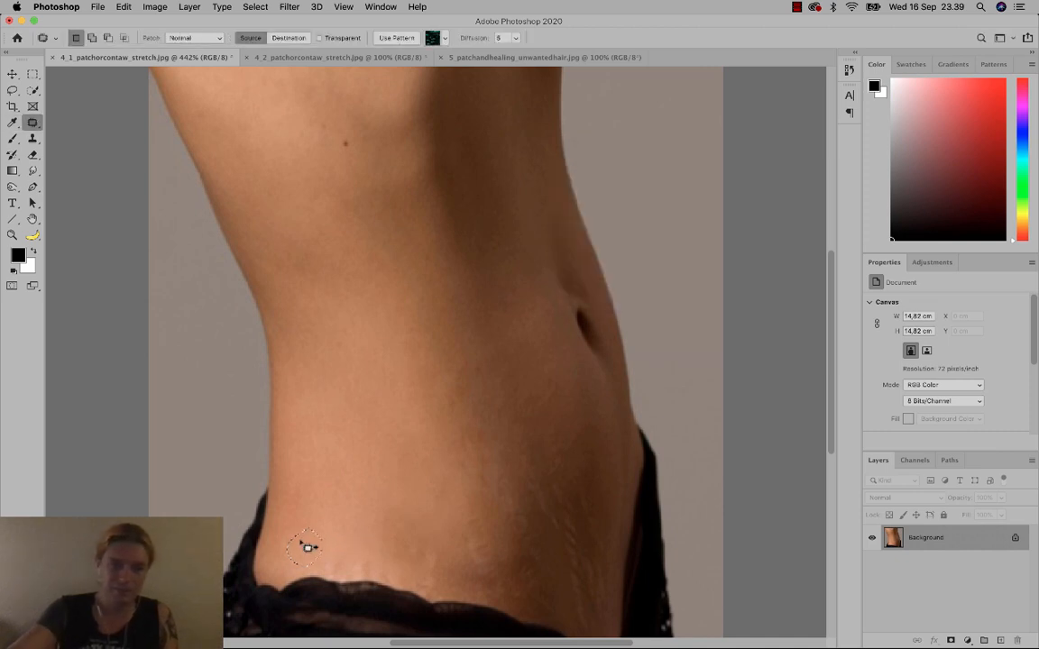
pyautogui.hotkey('ctrl', 'd')
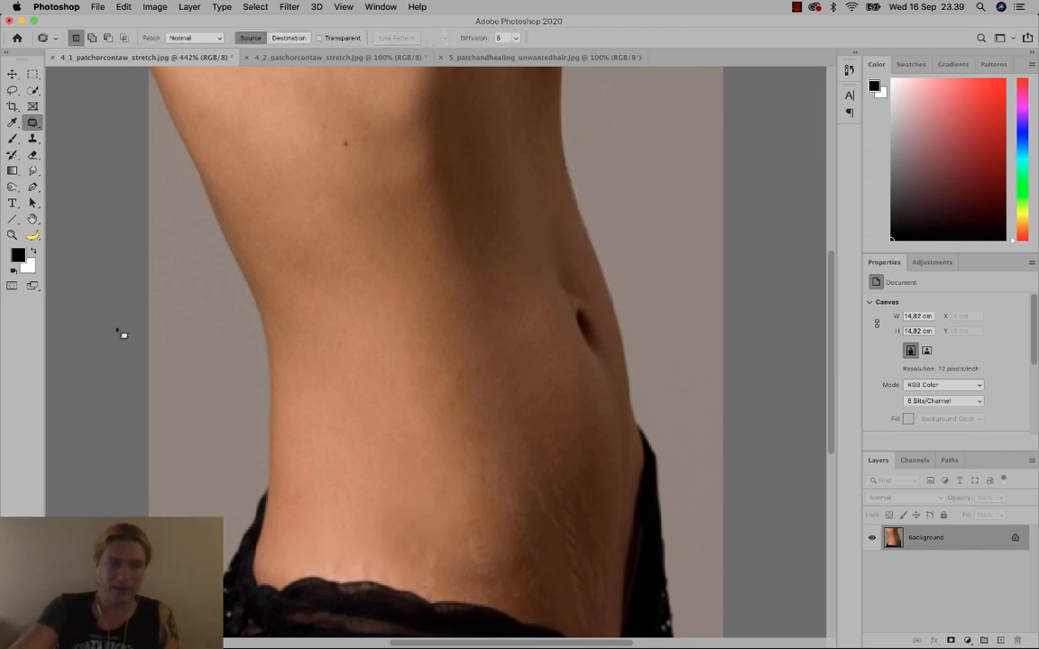
pyautogui.press('z')
pyautogui.moveTo(324, 526); pyautogui.dragTo(350, 407)
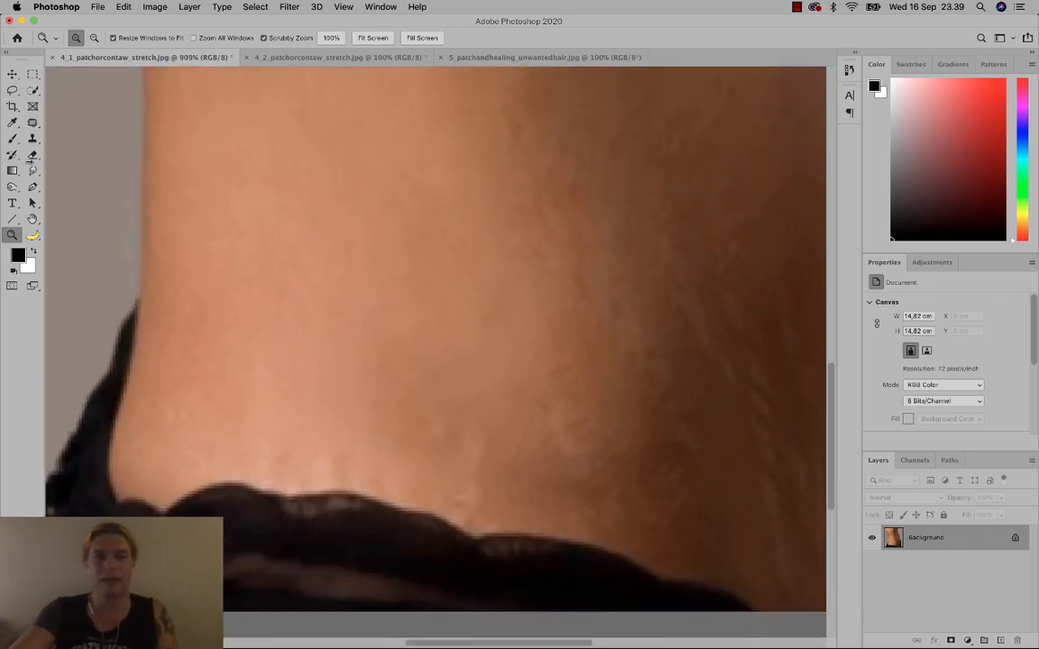
# With the Patch tool, Content-Aware fill the stretch marks above the lace.
pyautogui.click(33, 122)
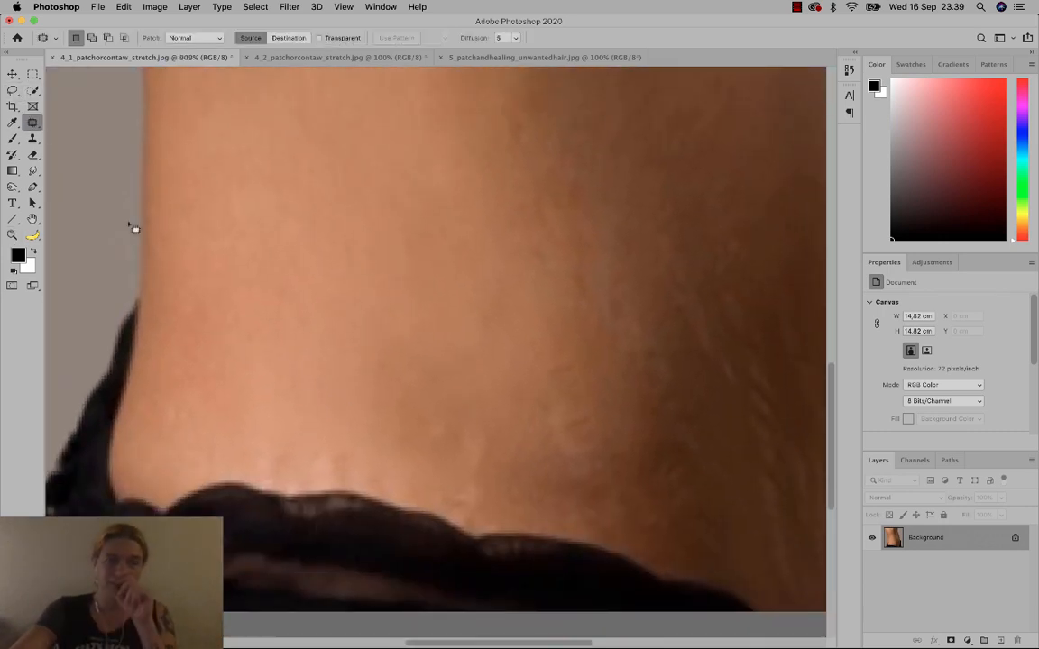
pyautogui.moveTo(350, 426)
pyautogui.mouseDown()
pyautogui.moveTo(317, 444)
pyautogui.moveTo(300, 493)
pyautogui.mouseUp()
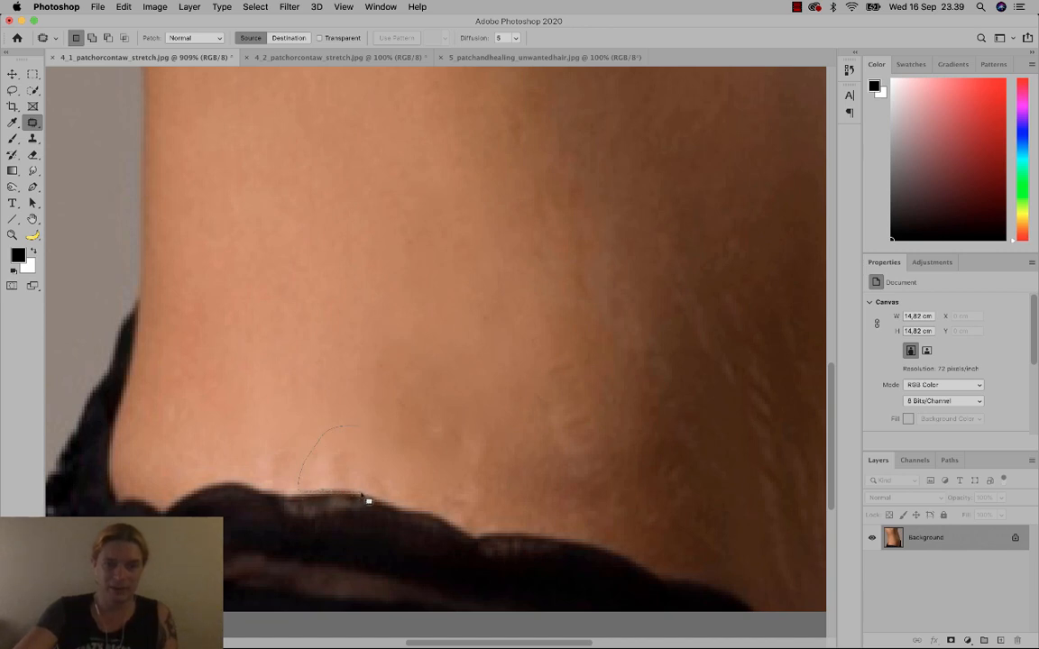
pyautogui.moveTo(394, 508); pyautogui.dragTo(366, 429)
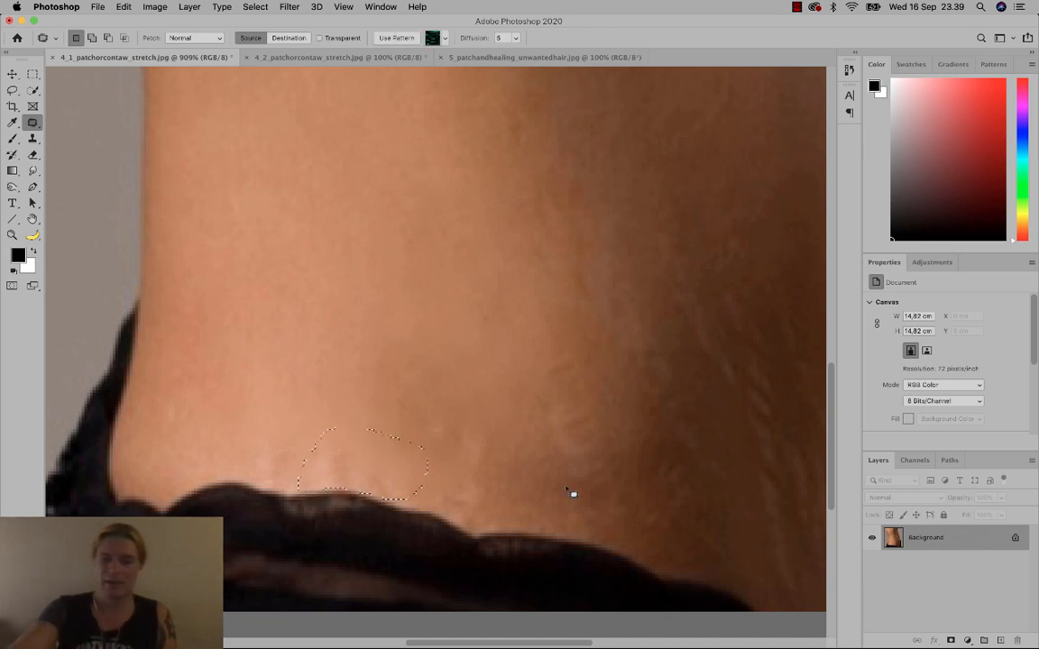
pyautogui.hotkey('shift', 'BackSpace')
pyautogui.press('Return')
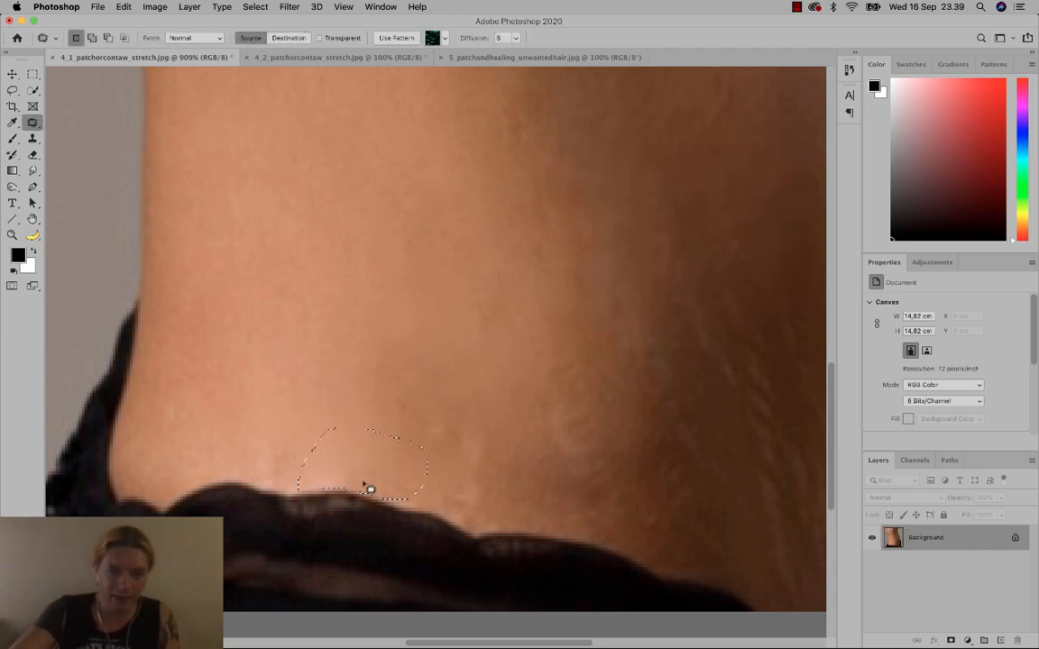
pyautogui.click(386, 503)
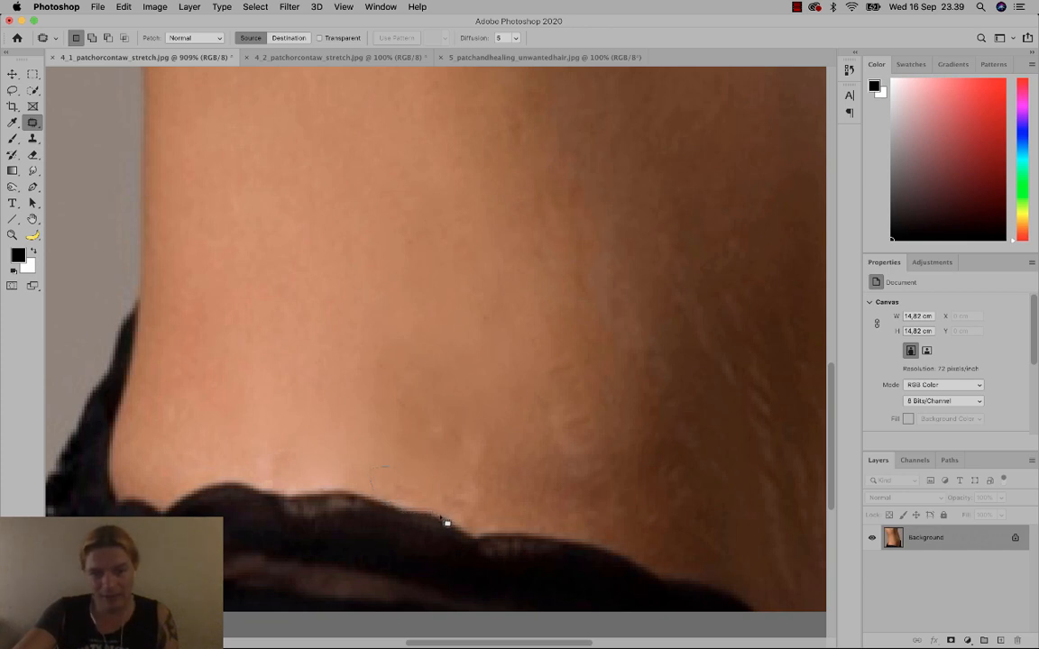
# Content-Aware fill the pale marks right at the lace edge and deselect.
pyautogui.moveTo(492, 524); pyautogui.dragTo(483, 475)
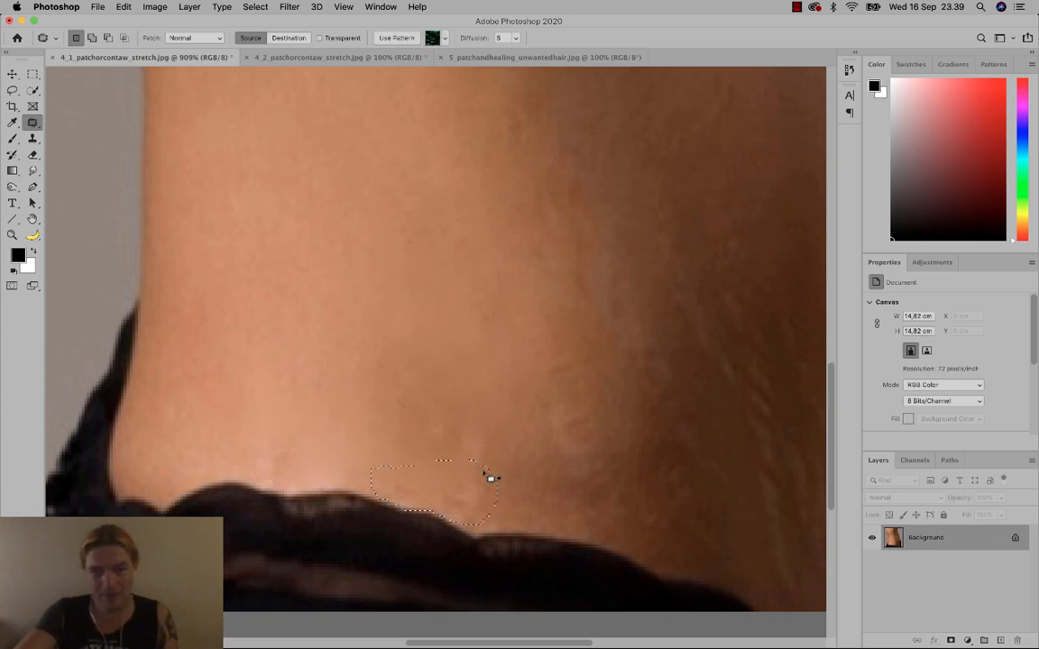
pyautogui.hotkey('shift', 'BackSpace')
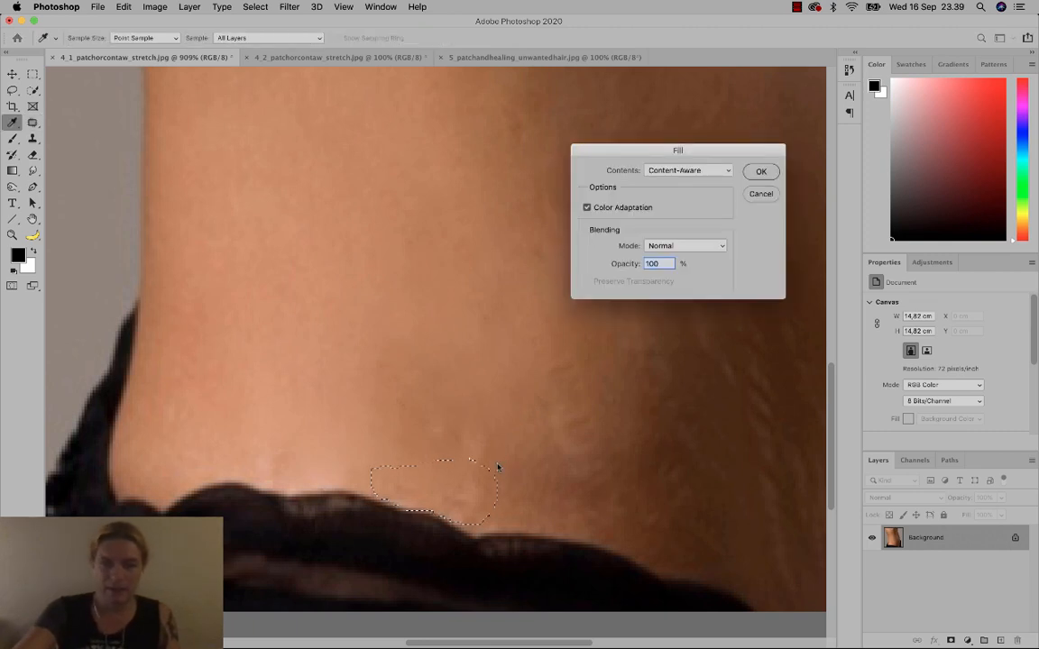
pyautogui.press('Return')
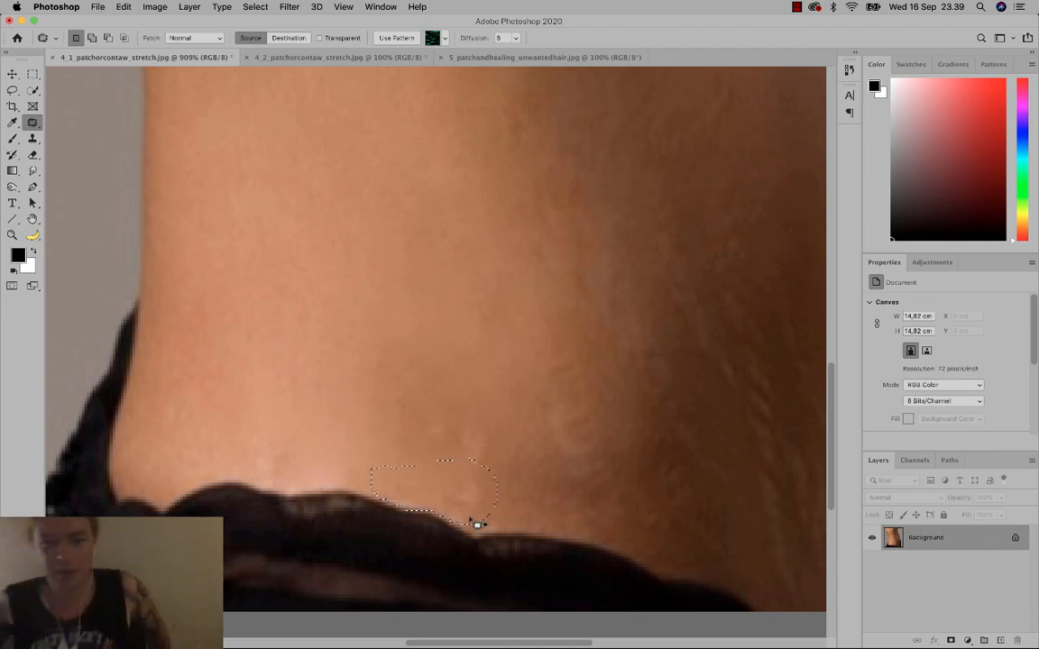
pyautogui.click(476, 524)
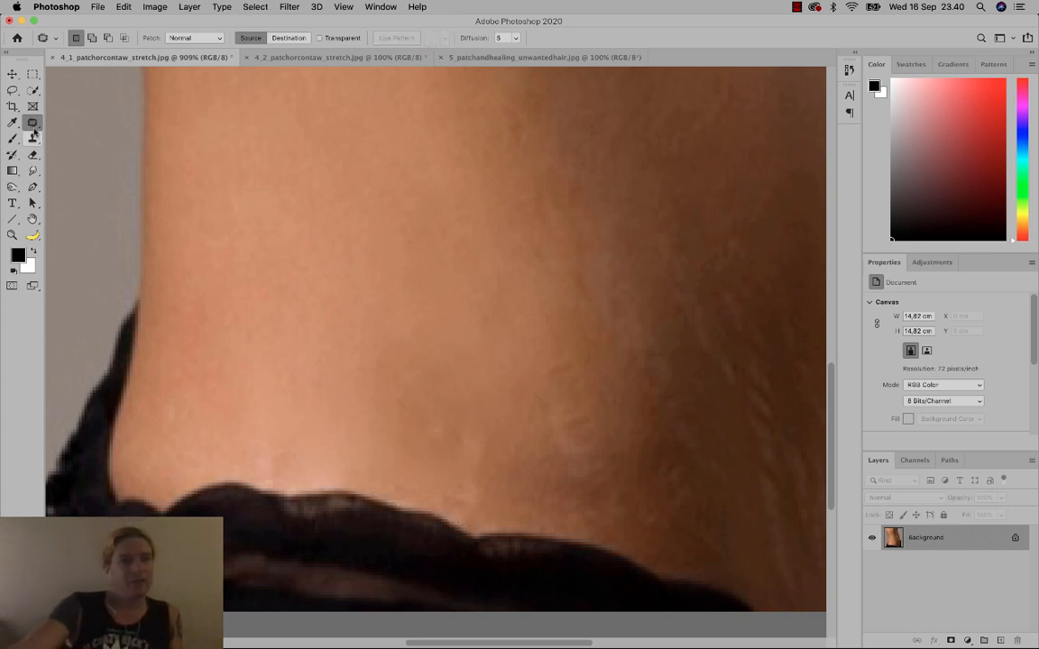
pyautogui.moveTo(32, 138)
pyautogui.mouseDown()
pyautogui.moveTo(57, 143)
pyautogui.moveTo(33, 122)
pyautogui.moveTo(68, 132)
pyautogui.mouseUp()
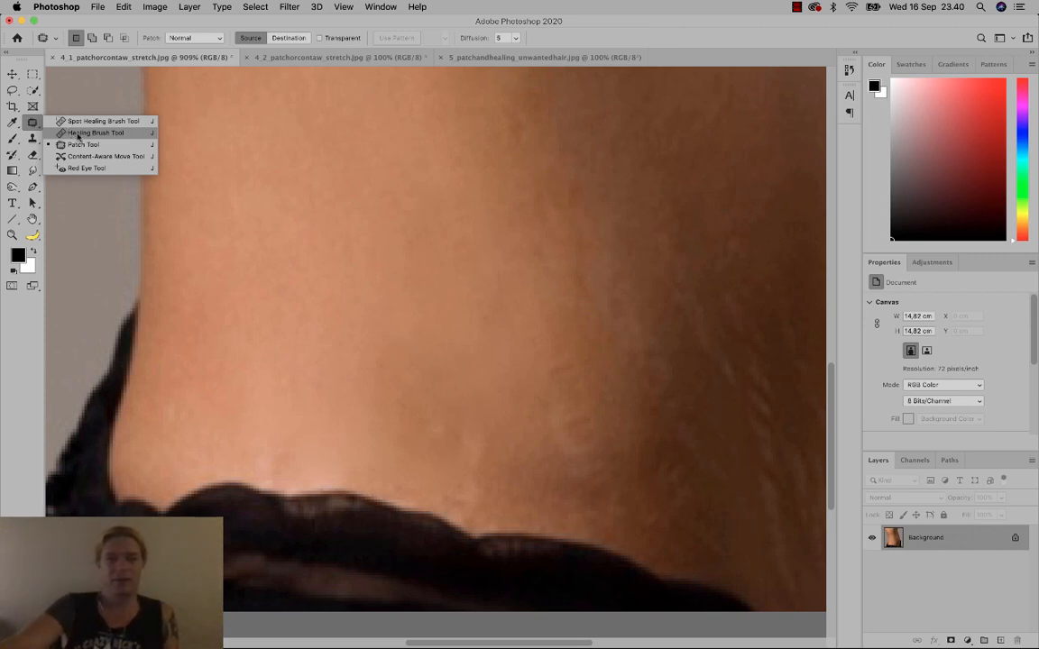
# Paint the Healing Brush along the lace edge, then undo the smudged stroke.
pyautogui.click(78, 136)
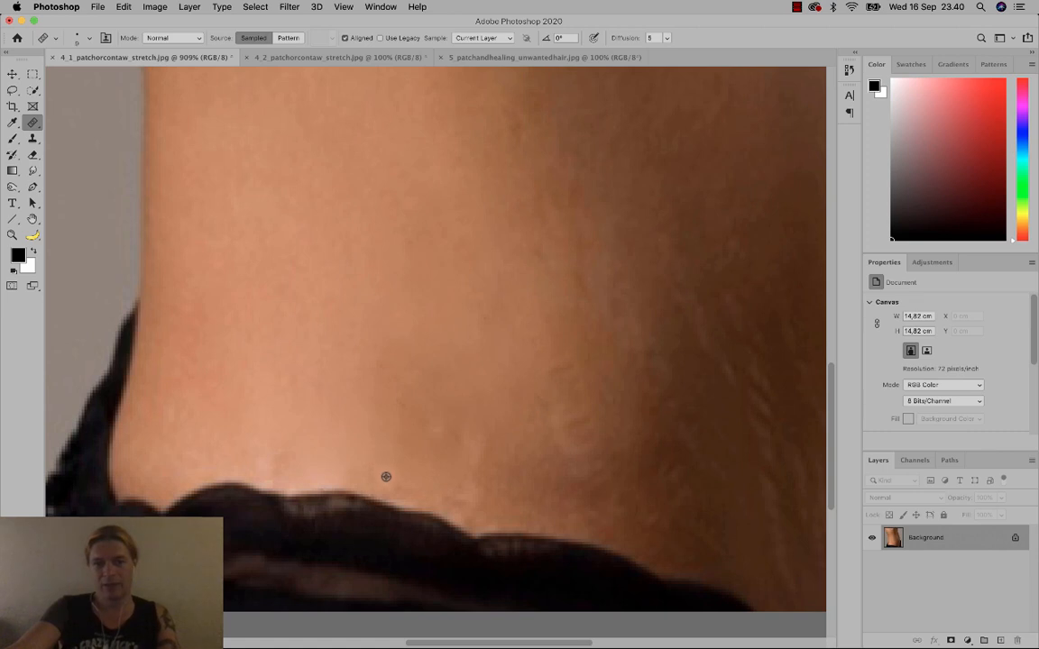
pyautogui.moveTo(402, 499); pyautogui.dragTo(503, 513)
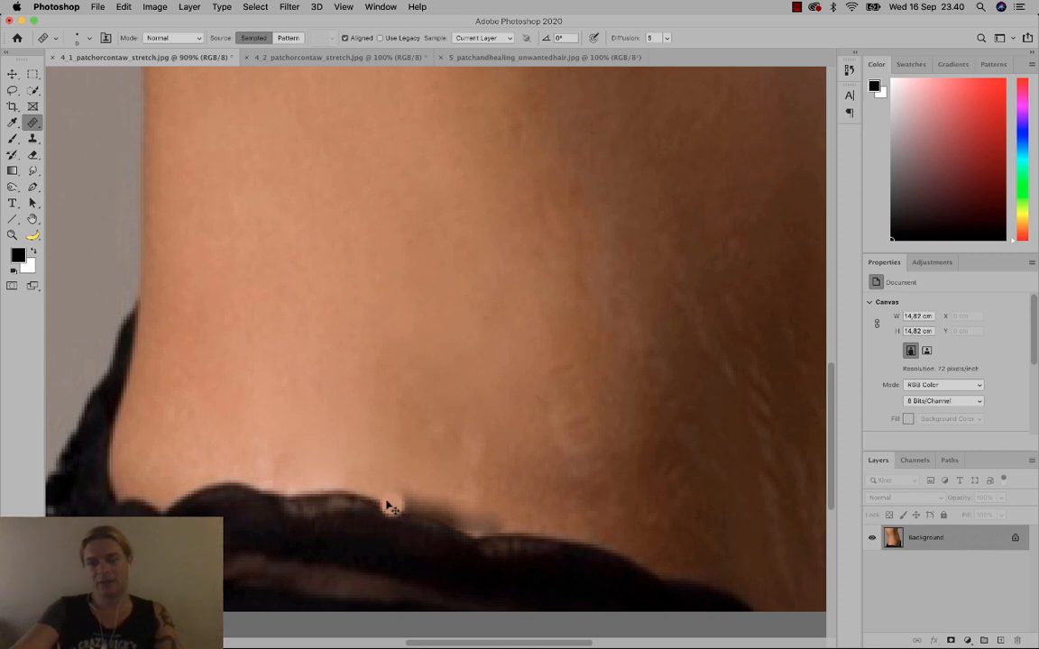
pyautogui.press('super+z')
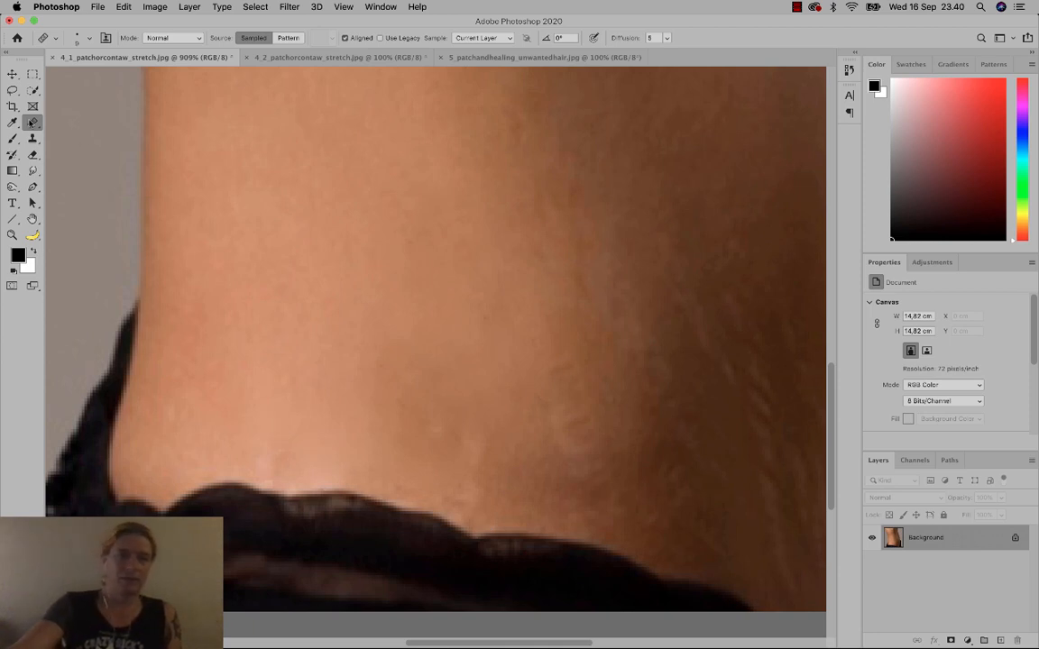
pyautogui.click(32, 138)
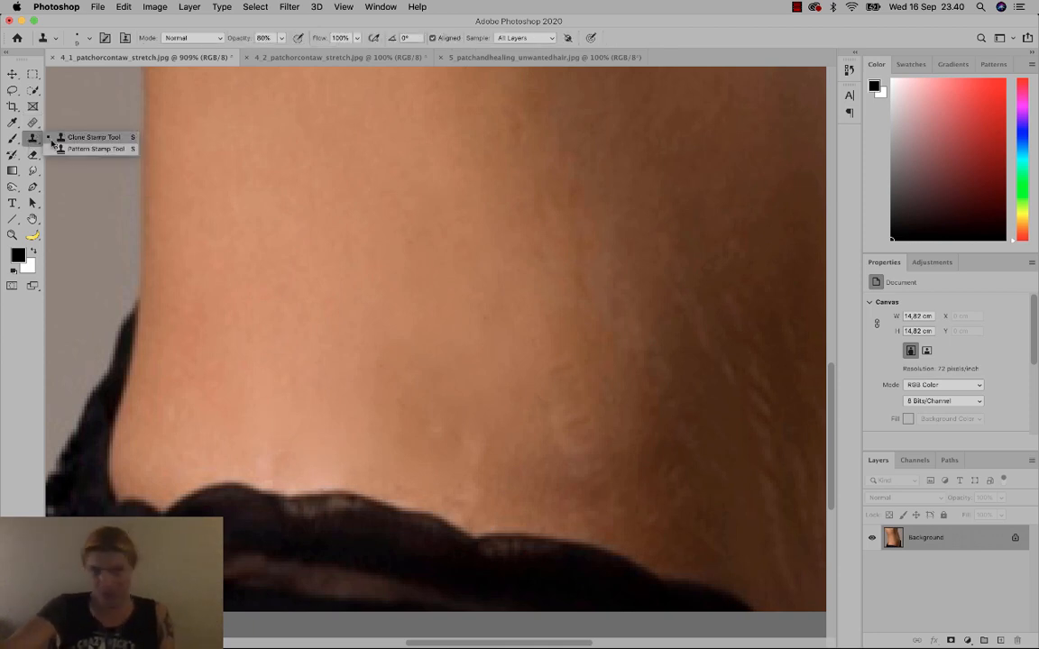
# Clone skin over the dark mole and a pale mark with Clone Stamp at 70% opacity.
pyautogui.click(83, 138)
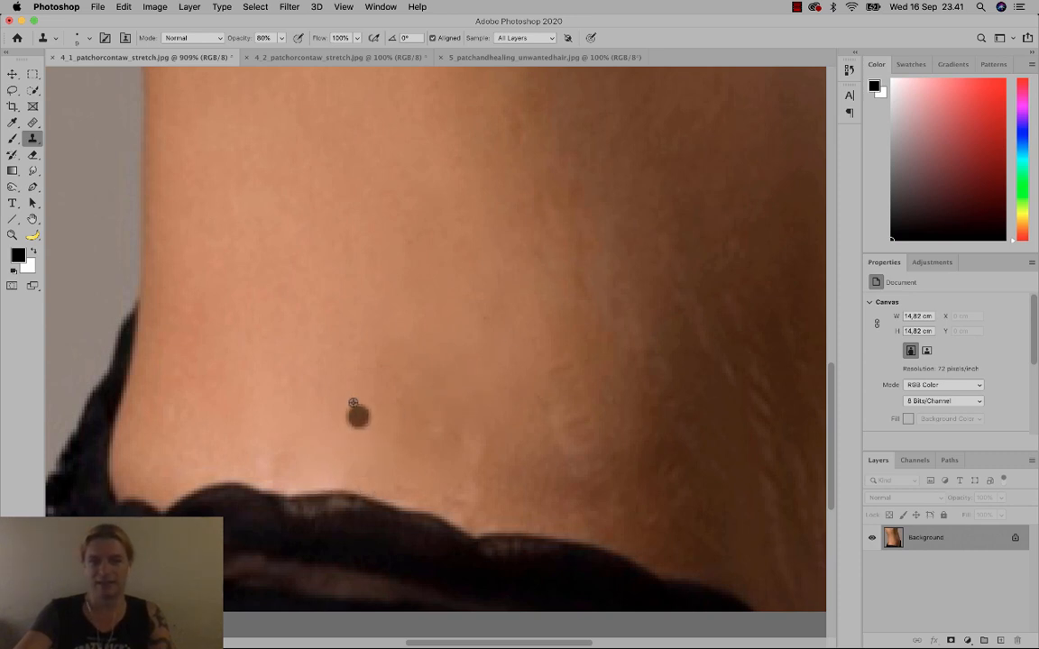
pyautogui.click(337, 349)
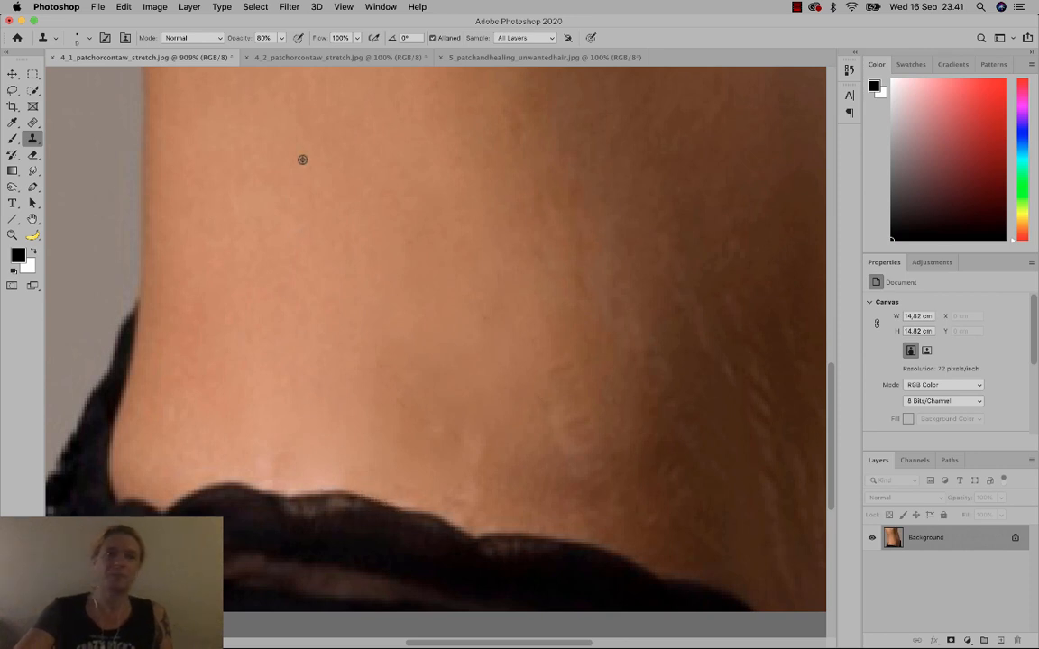
pyautogui.click(281, 38)
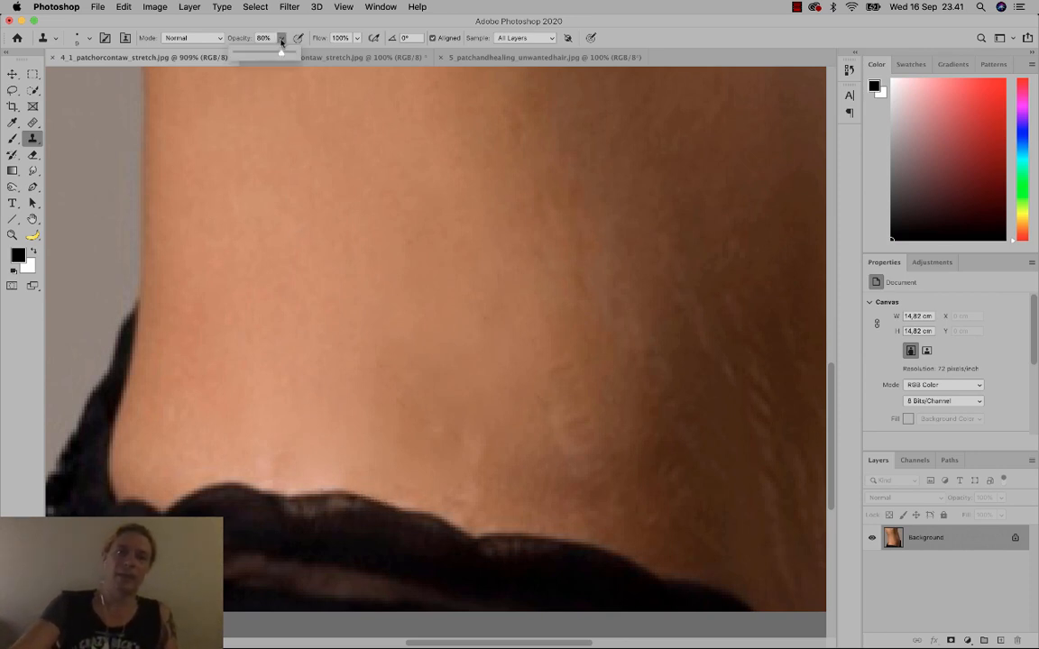
pyautogui.moveTo(274, 55); pyautogui.dragTo(296, 56)
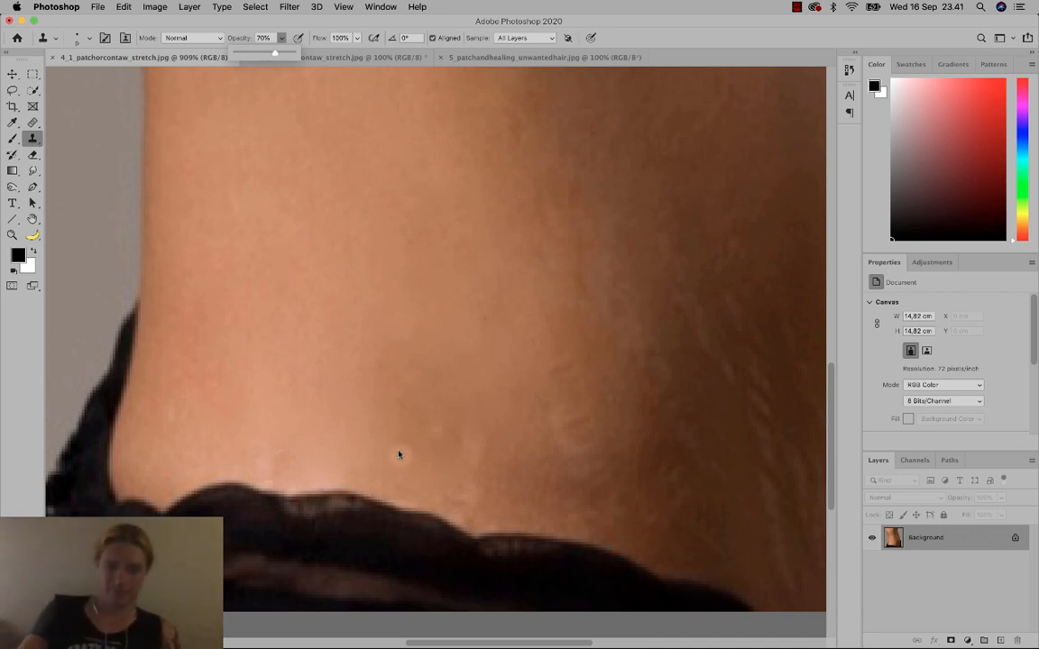
pyautogui.click(389, 329)
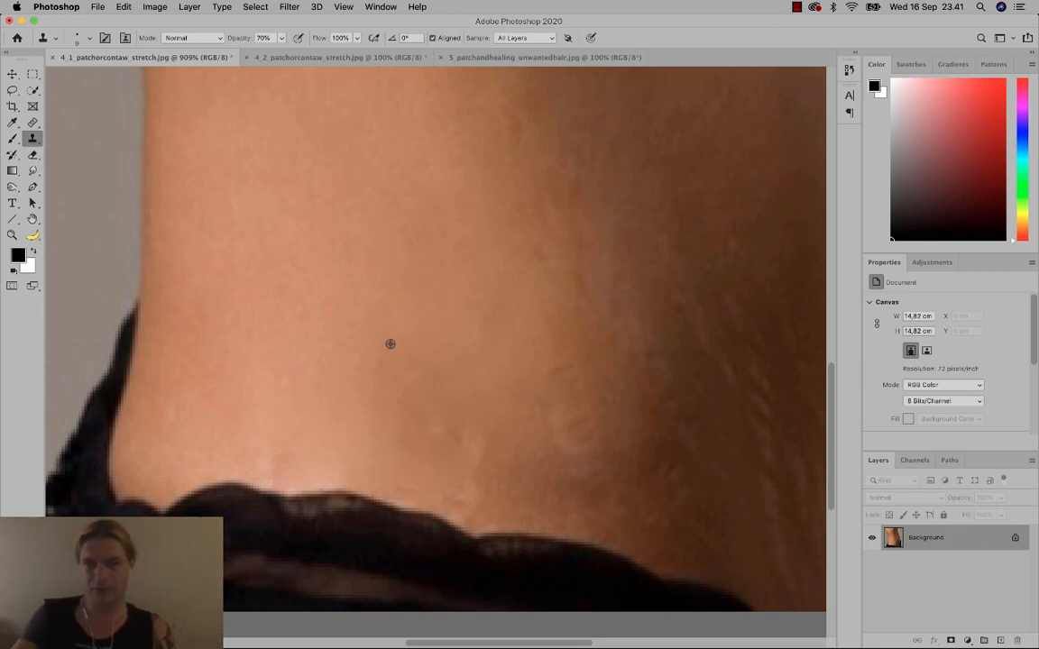
pyautogui.click(395, 492)
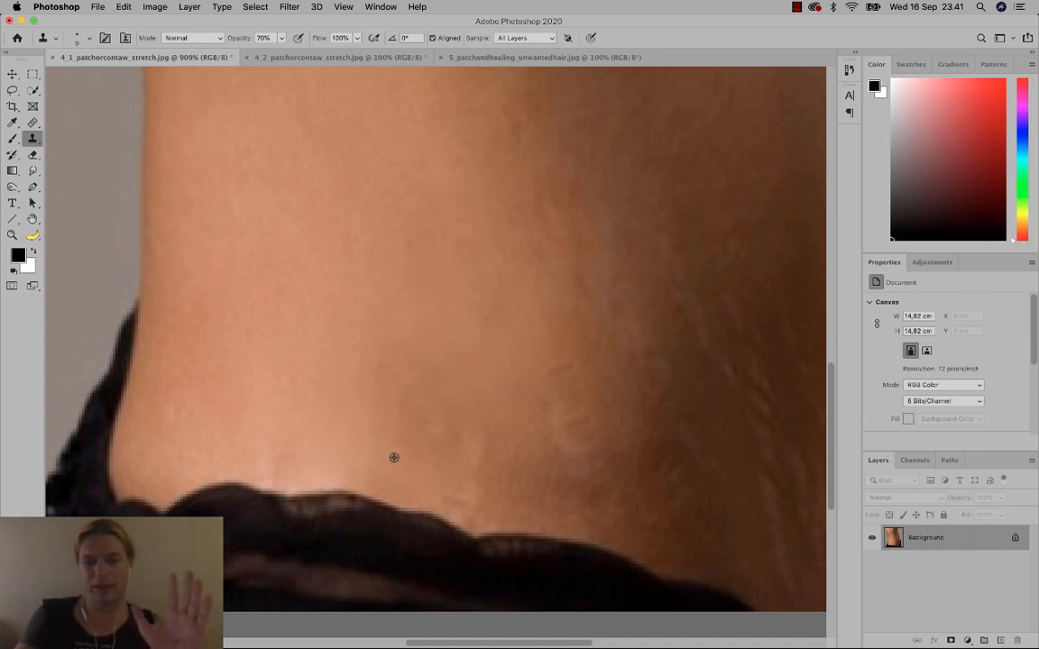
pyautogui.rightClick(393, 458)
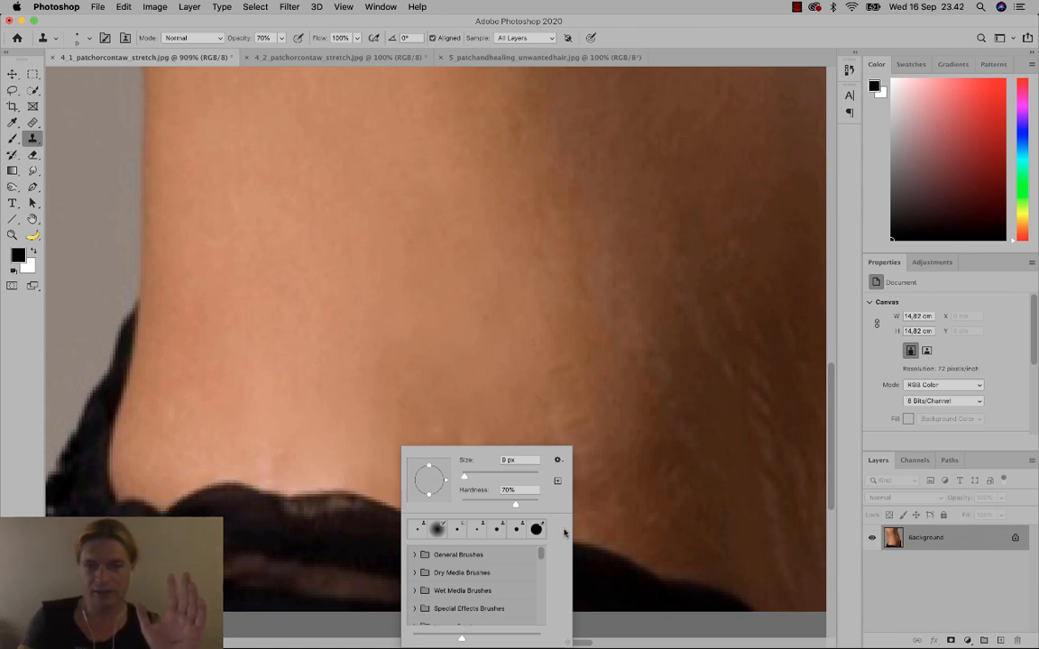
# Set the Clone Stamp brush to about 70% hardness and stamp skin along the lace edge.
pyautogui.click(293, 502)
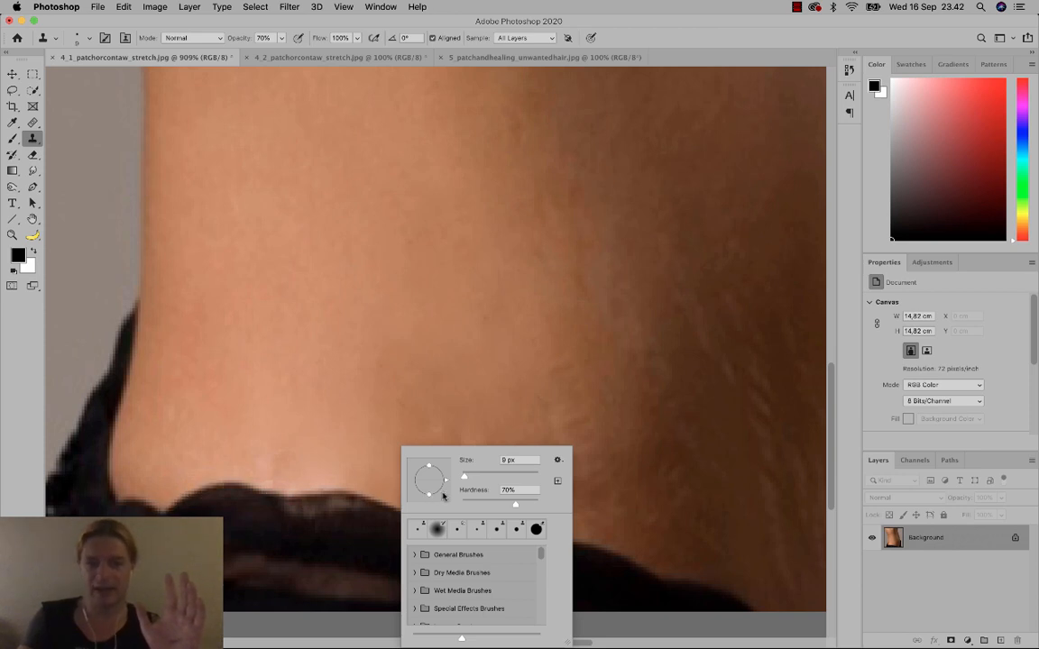
pyautogui.moveTo(515, 504); pyautogui.dragTo(491, 503)
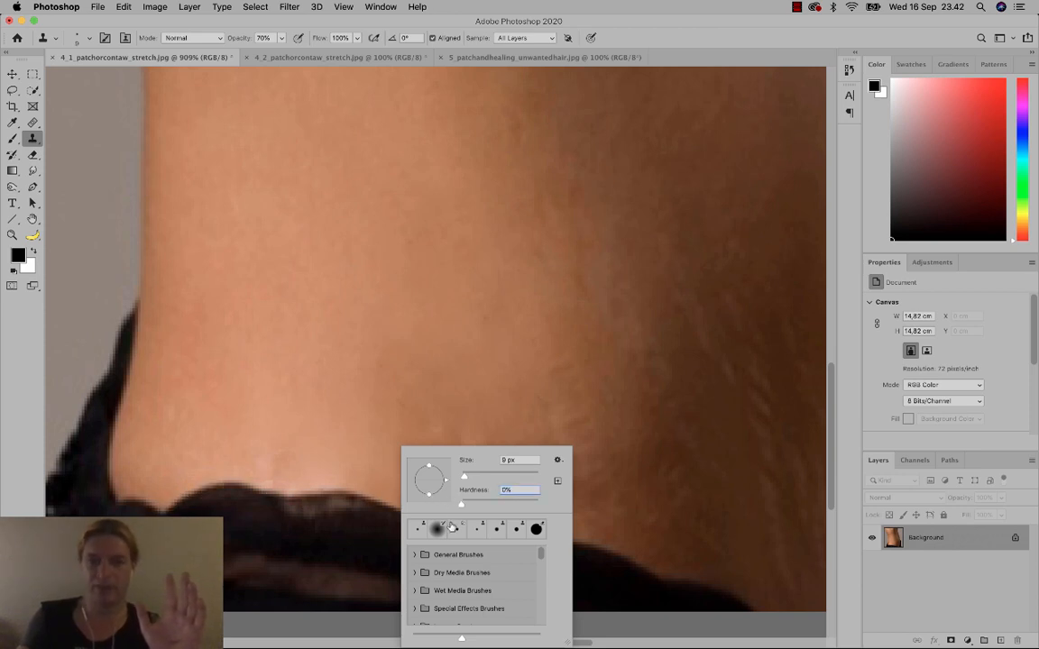
pyautogui.click(379, 458)
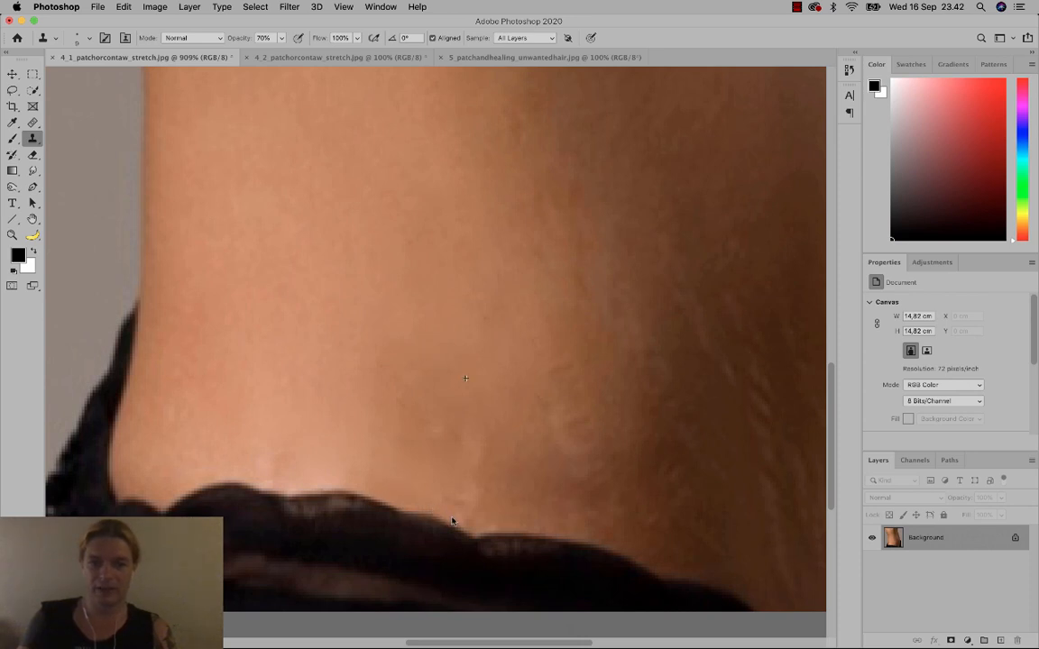
pyautogui.moveTo(488, 534); pyautogui.dragTo(552, 534)
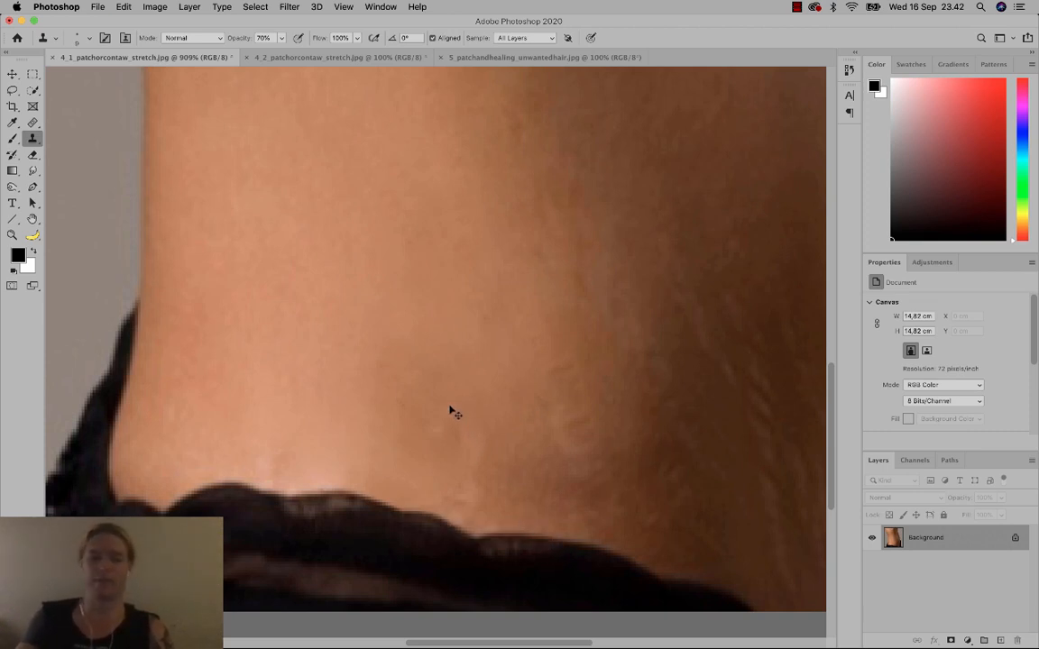
pyautogui.rightClick(446, 369)
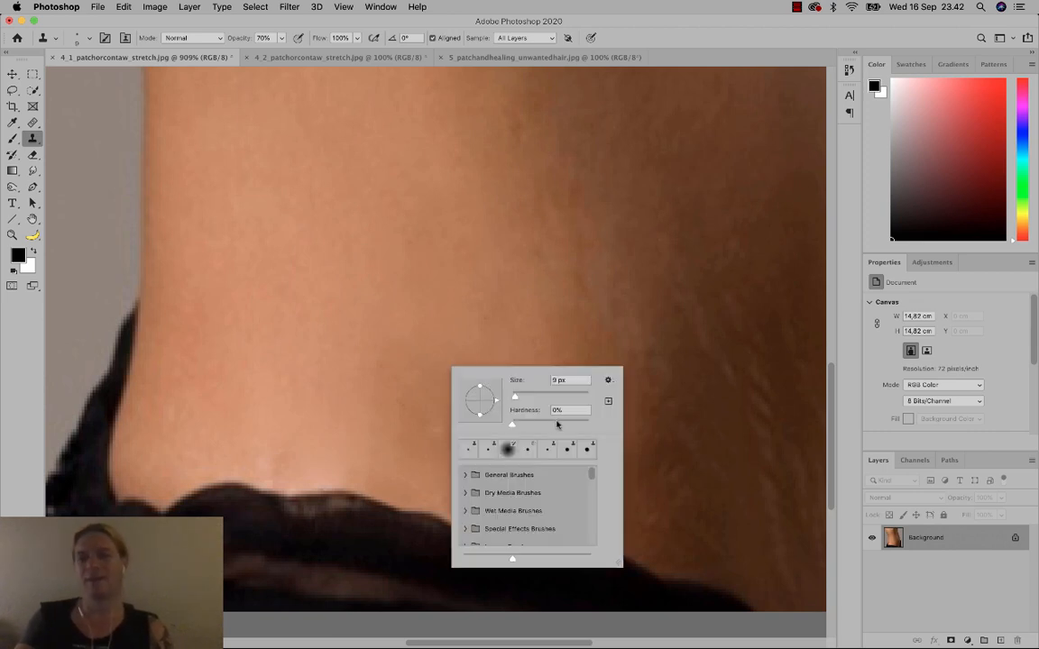
pyautogui.moveTo(556, 424); pyautogui.dragTo(565, 424)
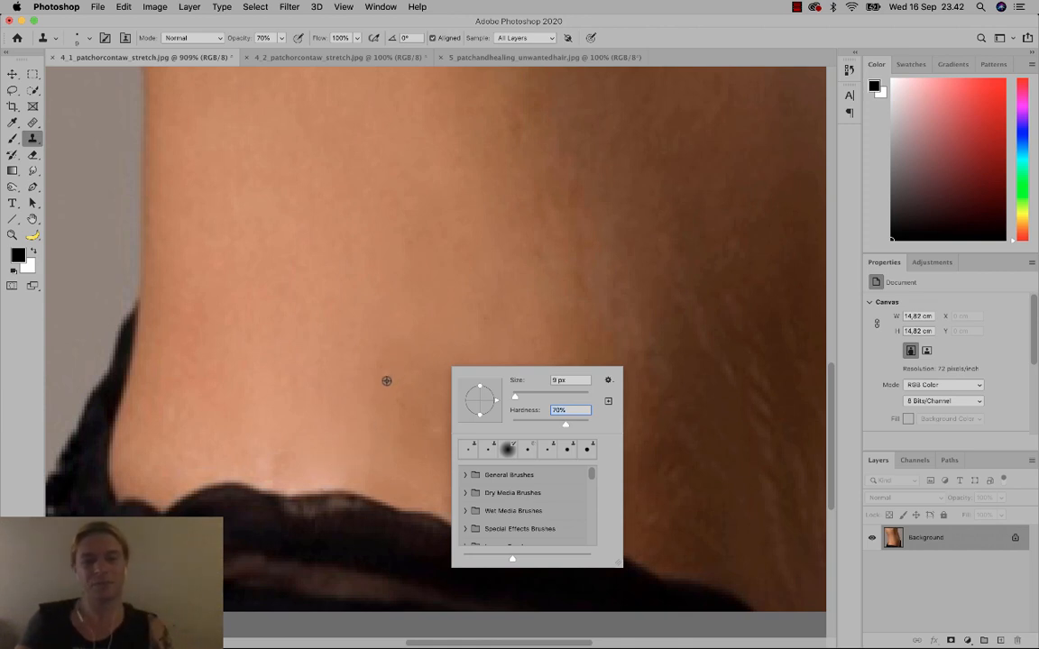
pyautogui.press('Return')
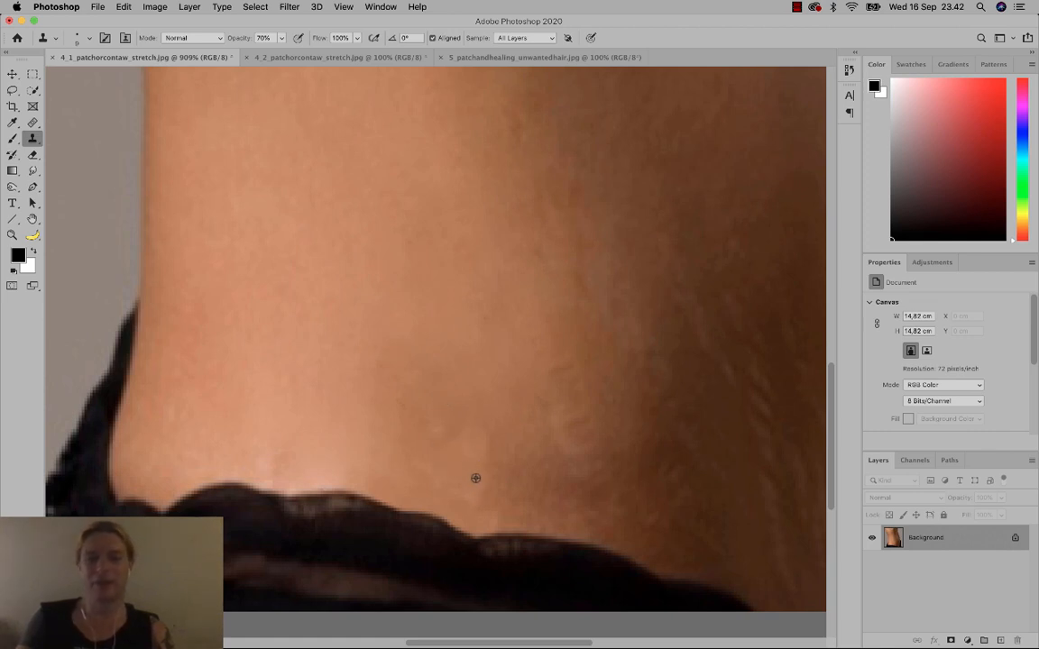
# Clone clean skin over the area above the lace, undoing one darker stroke.
pyautogui.keyDown('alt'); pyautogui.click(512, 475); pyautogui.keyUp('alt')
pyautogui.moveTo(500, 507); pyautogui.dragTo(494, 517)
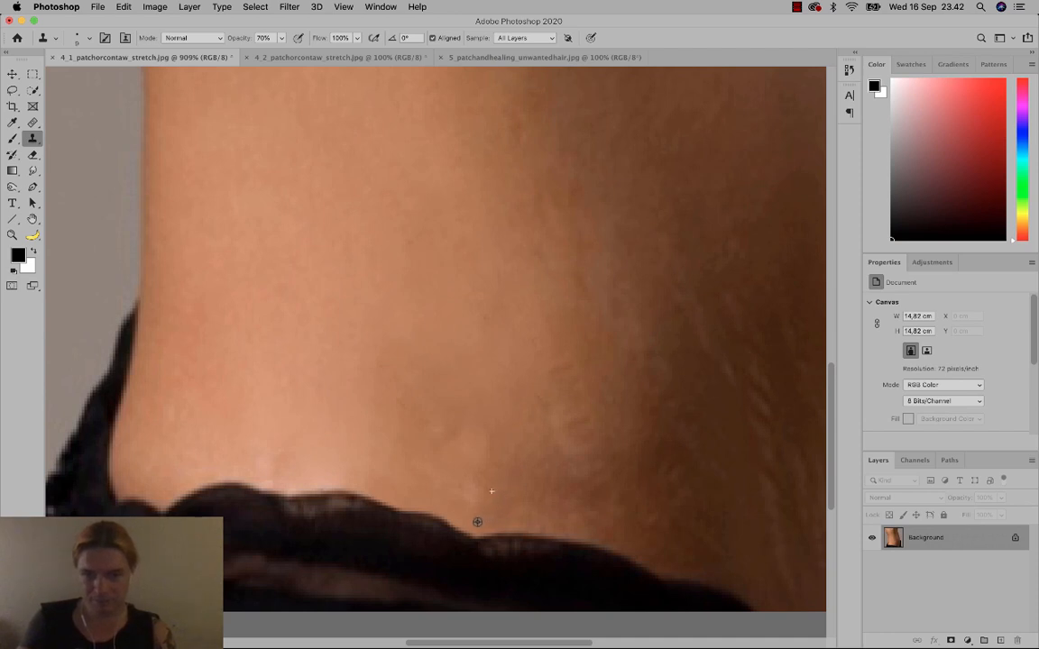
pyautogui.keyDown('alt'); pyautogui.click(527, 489); pyautogui.keyUp('alt')
pyautogui.moveTo(481, 519)
pyautogui.mouseDown()
pyautogui.moveTo(459, 512)
pyautogui.moveTo(468, 516)
pyautogui.mouseUp()
pyautogui.press('super+z')
pyautogui.keyDown('alt'); pyautogui.click(506, 478); pyautogui.keyUp('alt')
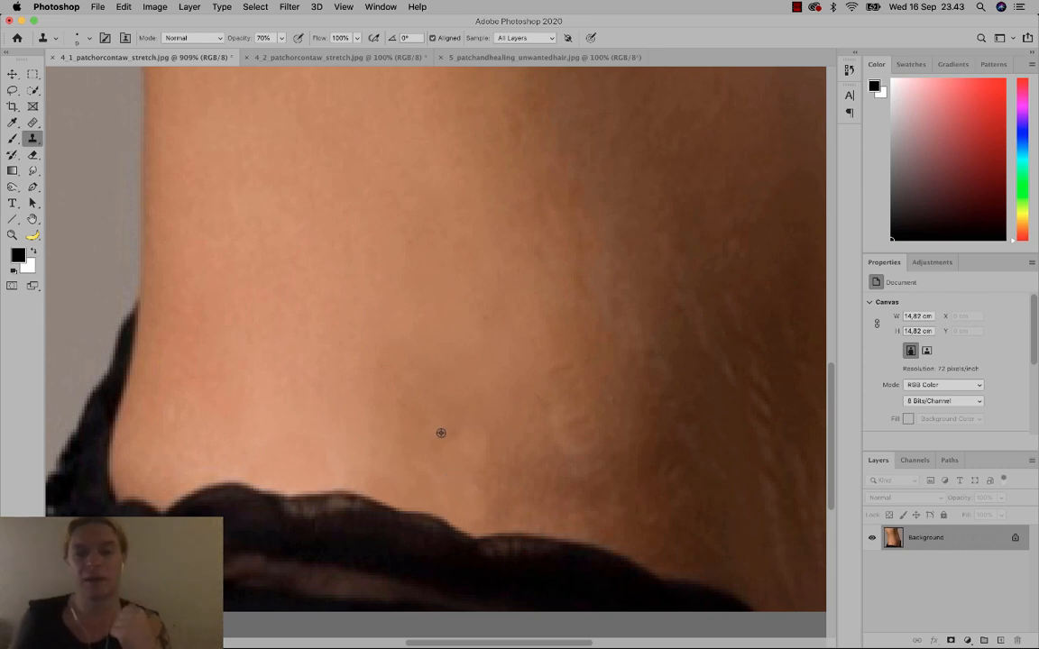
# Switch to the Patch tool and Content-Aware fill a marked patch above the lace.
pyautogui.click(38, 140)
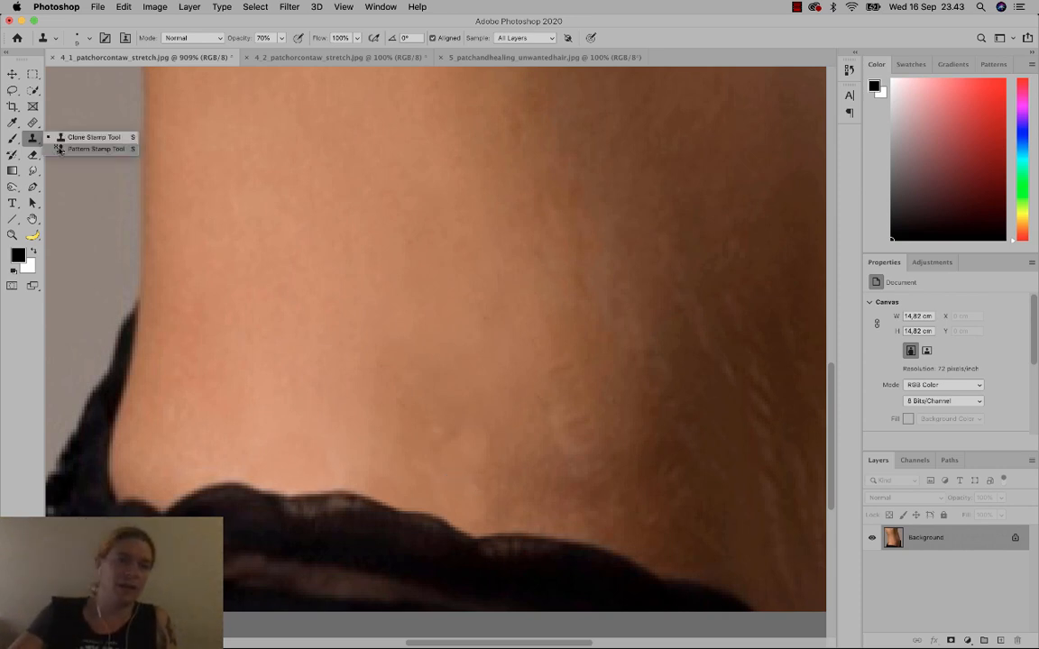
pyautogui.click(40, 133)
pyautogui.click(33, 122)
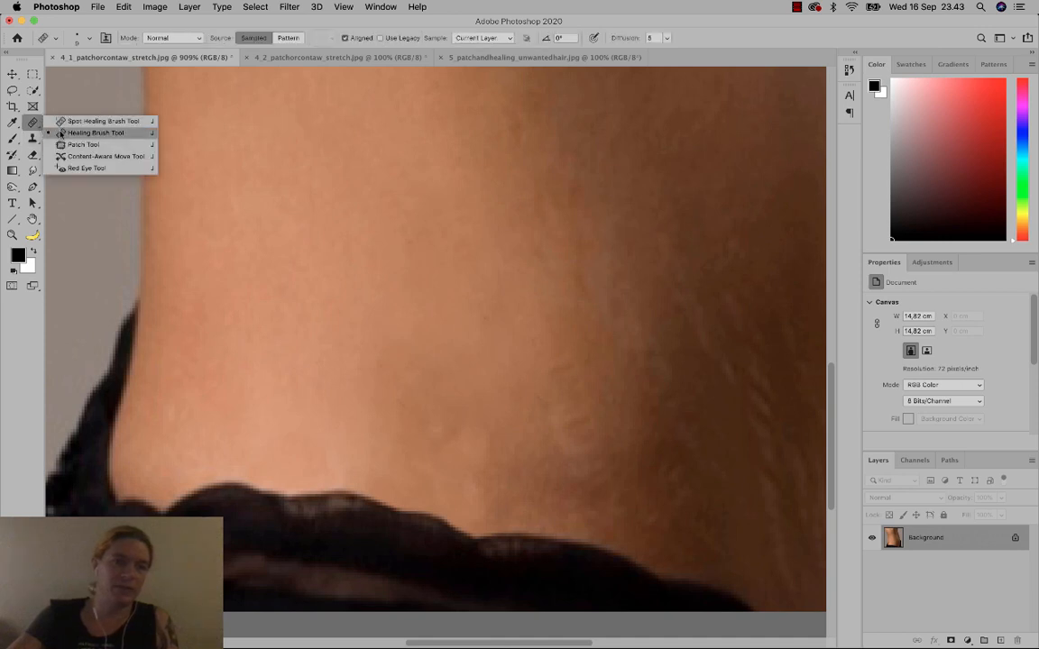
pyautogui.click(59, 146)
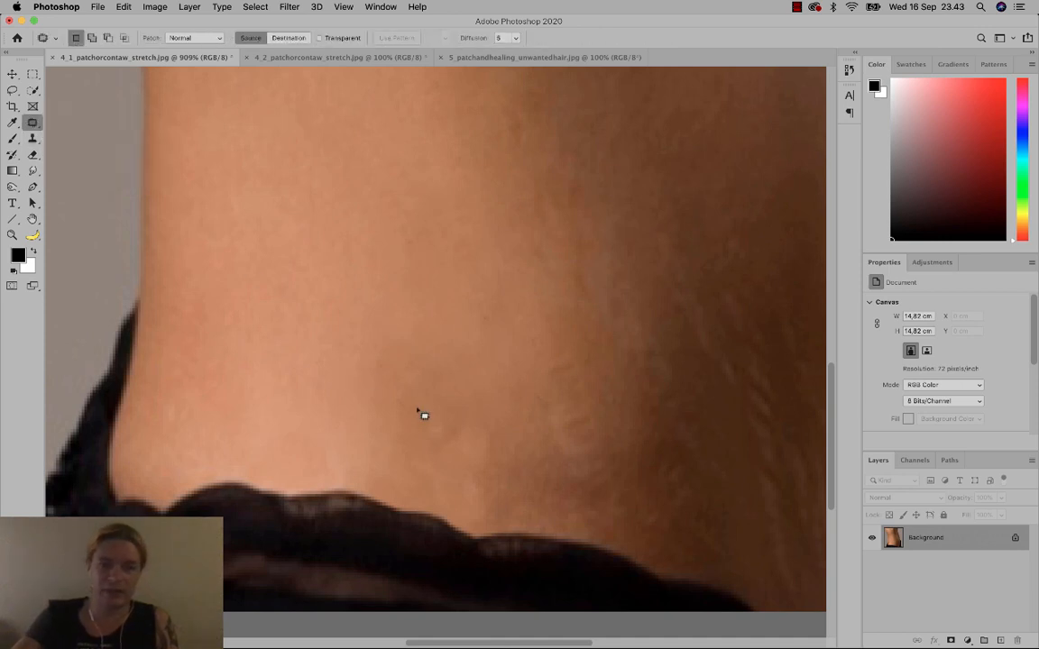
pyautogui.moveTo(489, 468); pyautogui.dragTo(496, 420)
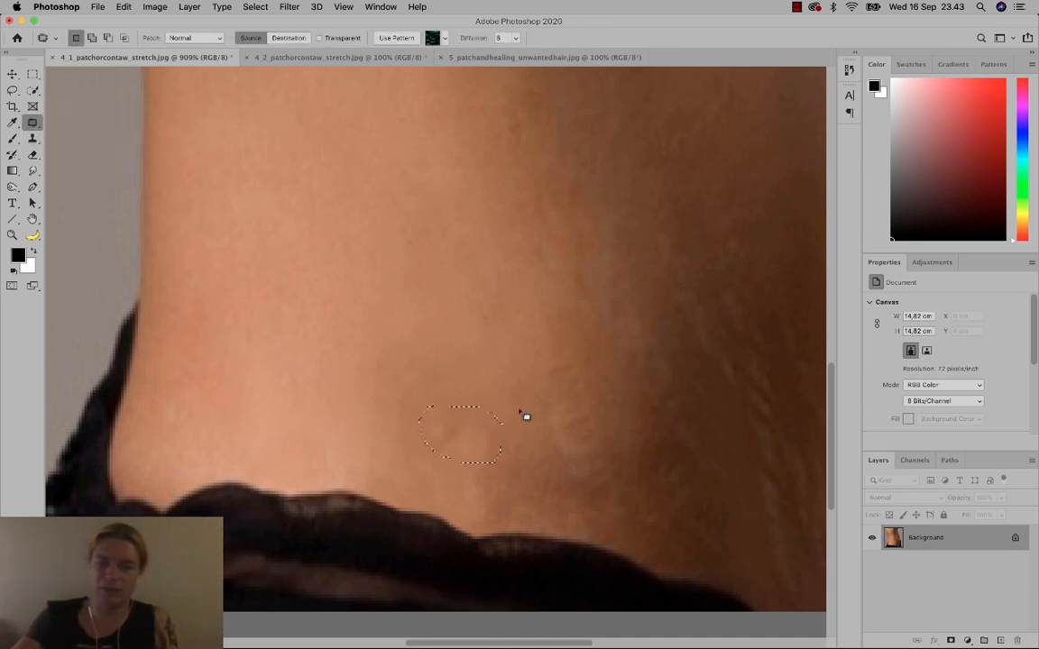
pyautogui.hotkey('shift', 'BackSpace')
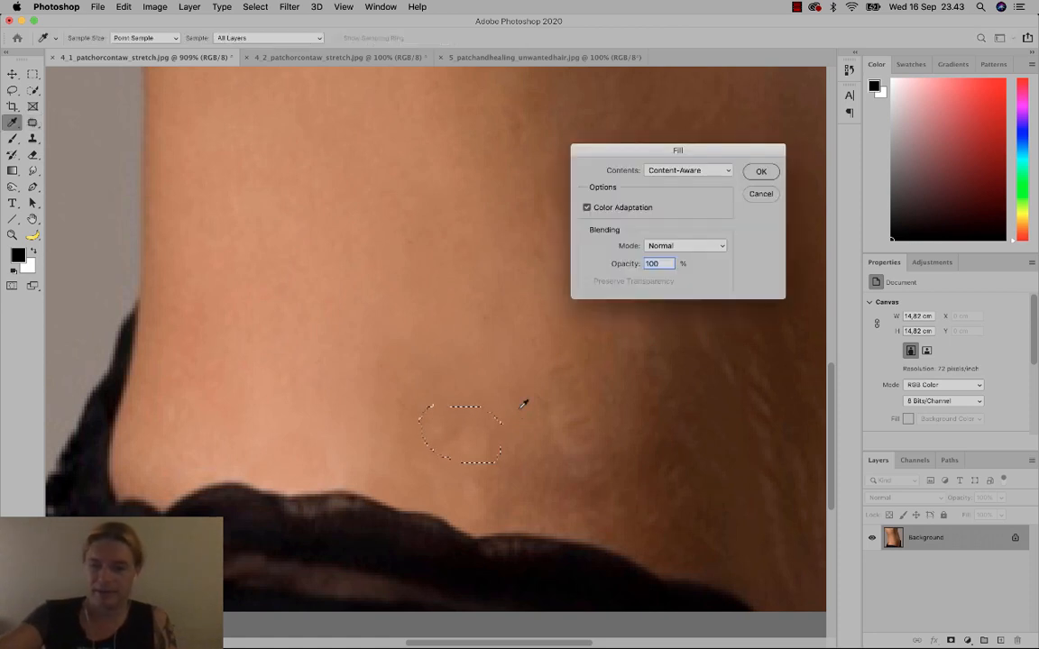
pyautogui.press('Return')
pyautogui.click(499, 402)
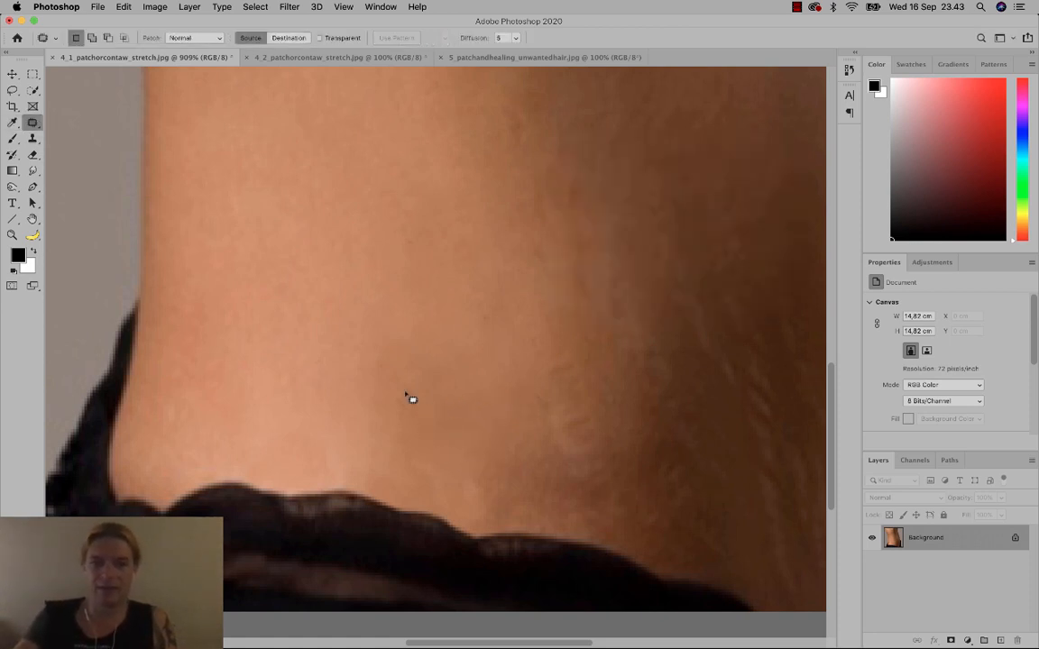
# Patch one more mark above the lace with clean skin and fit the torso on screen.
pyautogui.moveTo(408, 397)
pyautogui.mouseDown()
pyautogui.moveTo(407, 445)
pyautogui.moveTo(425, 439)
pyautogui.mouseUp()
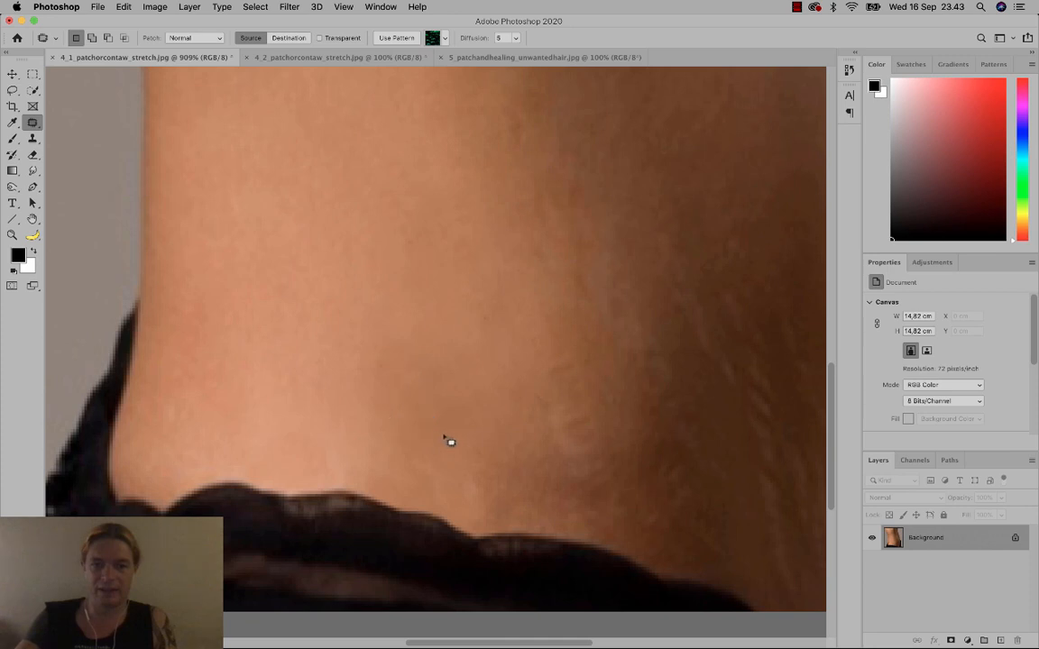
pyautogui.moveTo(448, 440)
pyautogui.mouseDown()
pyautogui.moveTo(482, 437)
pyautogui.moveTo(464, 437)
pyautogui.moveTo(457, 483)
pyautogui.moveTo(484, 506)
pyautogui.moveTo(499, 442)
pyautogui.mouseUp()
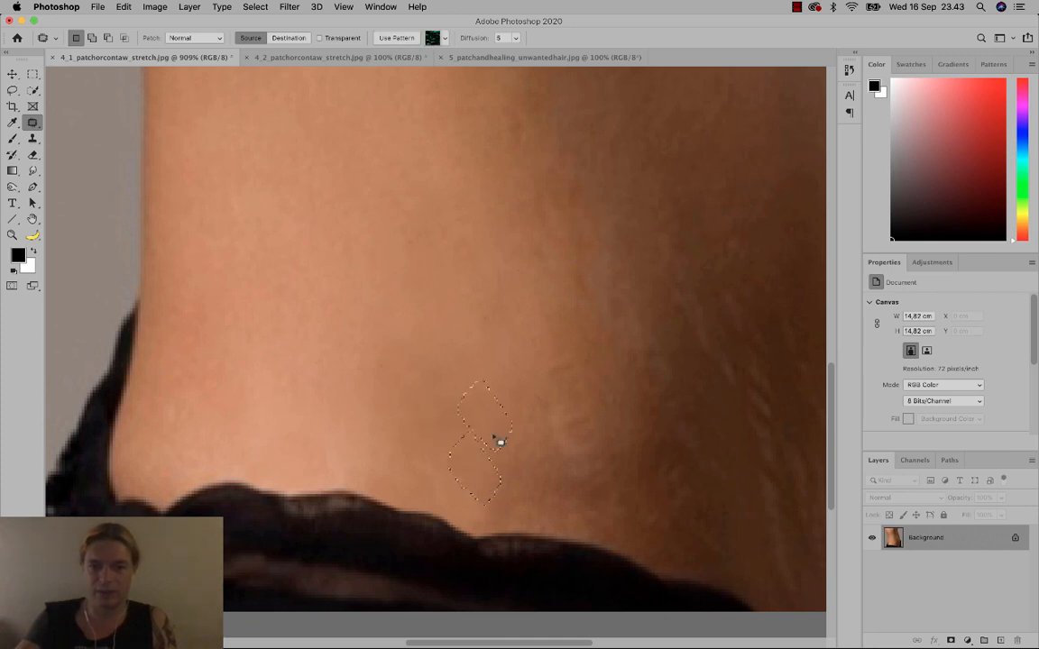
pyautogui.click(534, 489)
pyautogui.moveTo(528, 505)
pyautogui.mouseDown()
pyautogui.moveTo(514, 446)
pyautogui.moveTo(522, 437)
pyautogui.mouseUp()
pyautogui.click(575, 486)
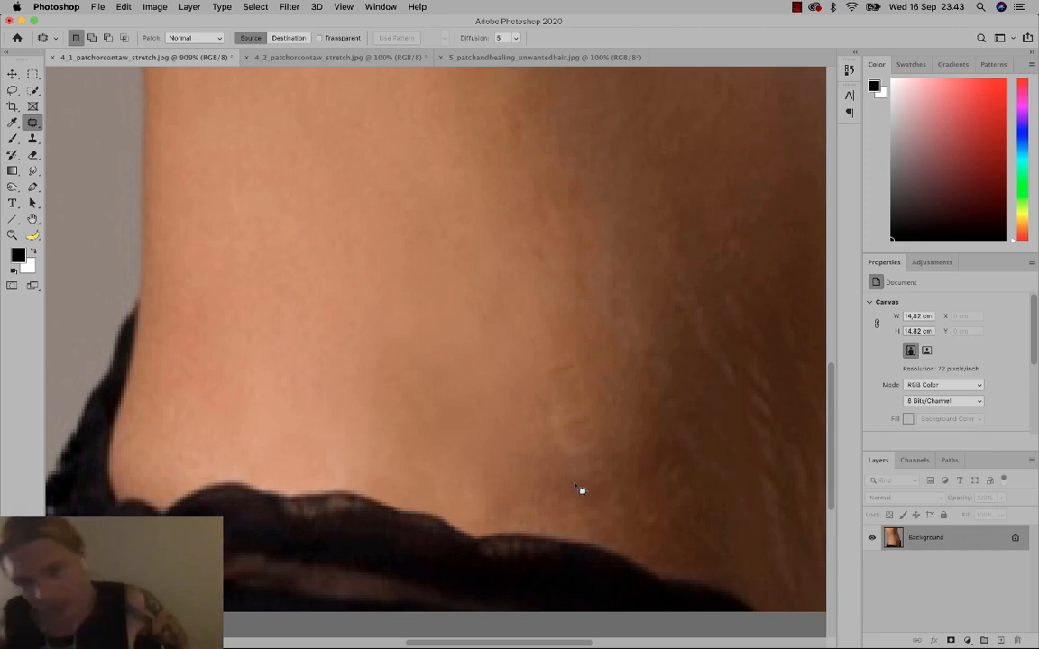
pyautogui.press('super+0')
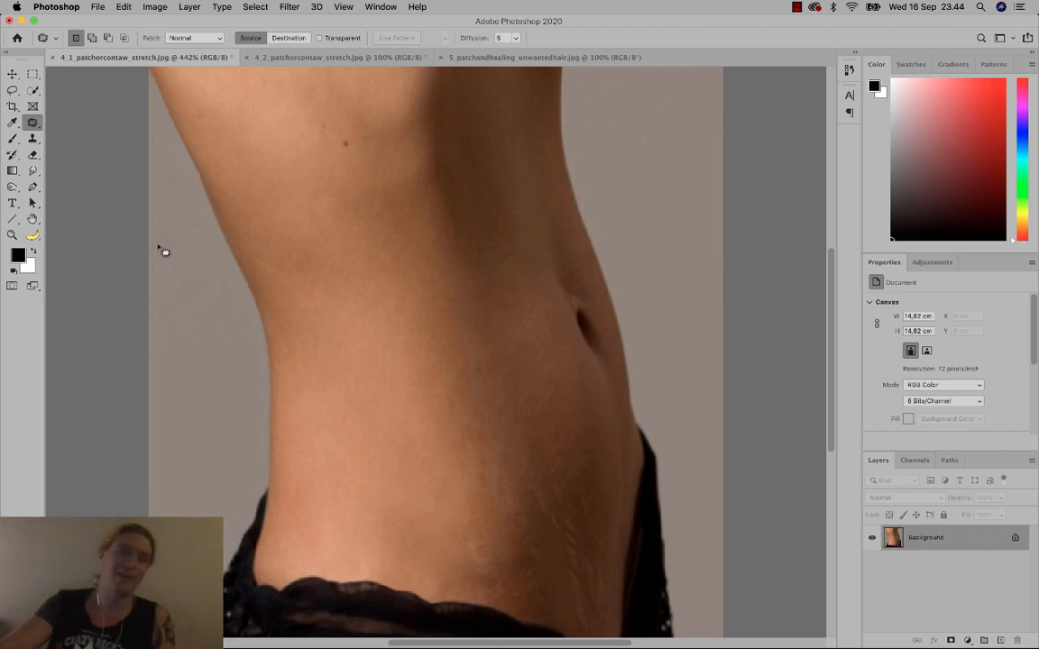
# Close 4_1 without saving, then close 4_2 as well.
pyautogui.click(53, 57)
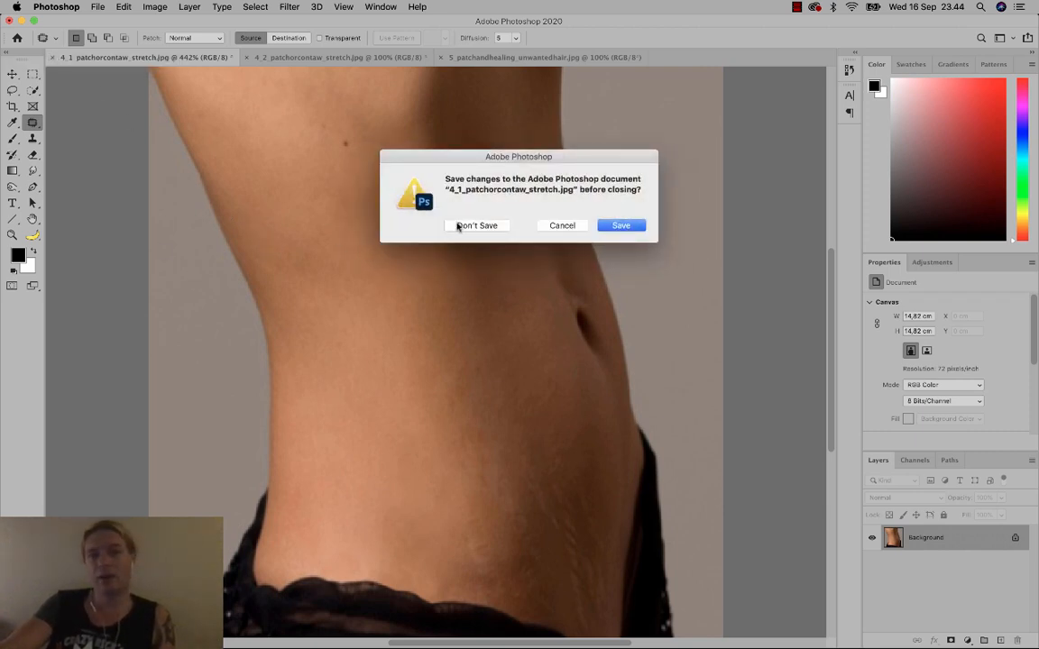
pyautogui.click(459, 226)
pyautogui.click(135, 56)
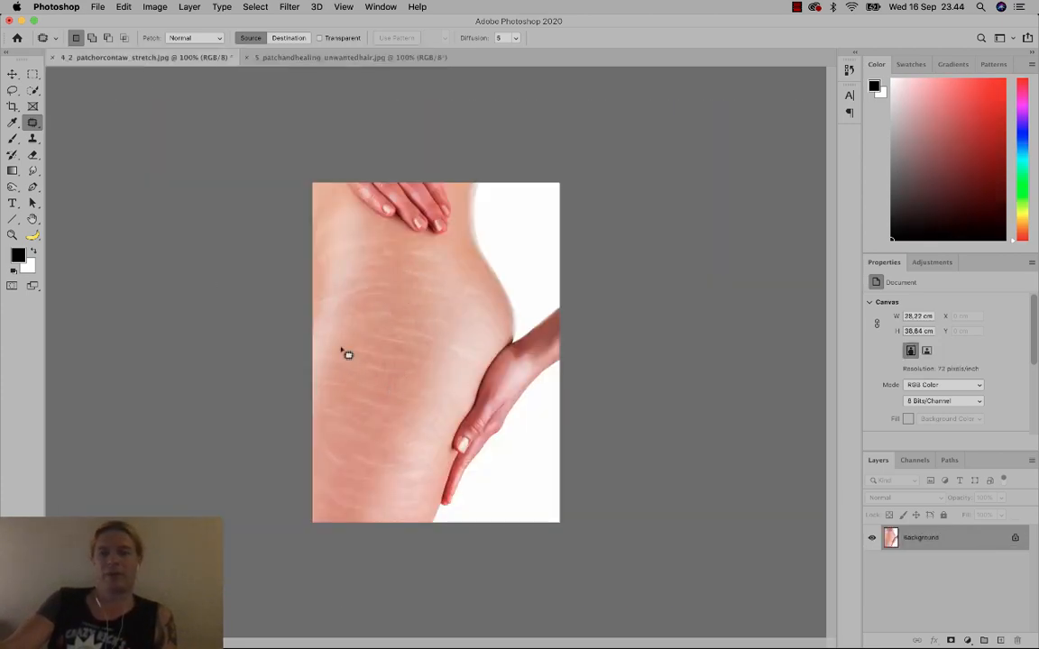
pyautogui.click(52, 57)
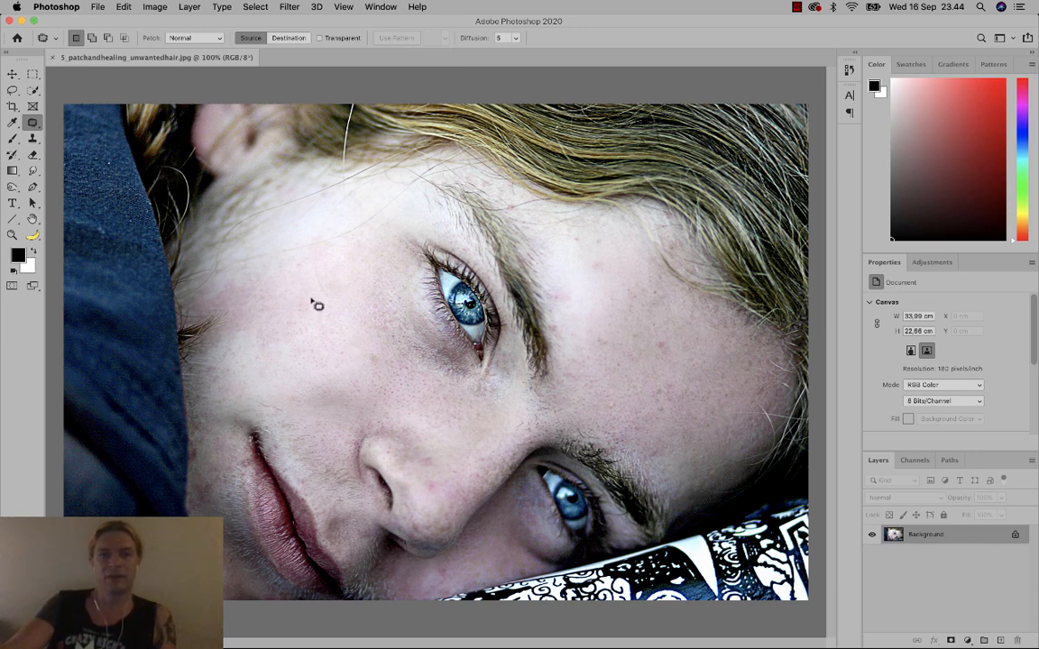
# Patch the stray hairs on the forehead and near the eyebrow with nearby clean skin.
pyautogui.moveTo(339, 230)
pyautogui.mouseDown()
pyautogui.moveTo(280, 244)
pyautogui.moveTo(268, 259)
pyautogui.moveTo(317, 257)
pyautogui.moveTo(357, 236)
pyautogui.moveTo(343, 271)
pyautogui.mouseUp()
pyautogui.click(374, 228)
pyautogui.moveTo(370, 212)
pyautogui.mouseDown()
pyautogui.moveTo(352, 229)
pyautogui.moveTo(393, 209)
pyautogui.moveTo(373, 212)
pyautogui.moveTo(390, 193)
pyautogui.moveTo(382, 209)
pyautogui.moveTo(413, 195)
pyautogui.moveTo(398, 189)
pyautogui.moveTo(382, 248)
pyautogui.moveTo(341, 226)
pyautogui.moveTo(322, 237)
pyautogui.moveTo(346, 236)
pyautogui.moveTo(343, 227)
pyautogui.mouseUp()
pyautogui.click(388, 214)
pyautogui.click(382, 249)
pyautogui.moveTo(337, 234); pyautogui.dragTo(341, 250)
pyautogui.click(381, 221)
pyautogui.moveTo(364, 207)
pyautogui.mouseDown()
pyautogui.moveTo(360, 228)
pyautogui.moveTo(394, 204)
pyautogui.moveTo(374, 243)
pyautogui.mouseUp()
pyautogui.click(409, 199)
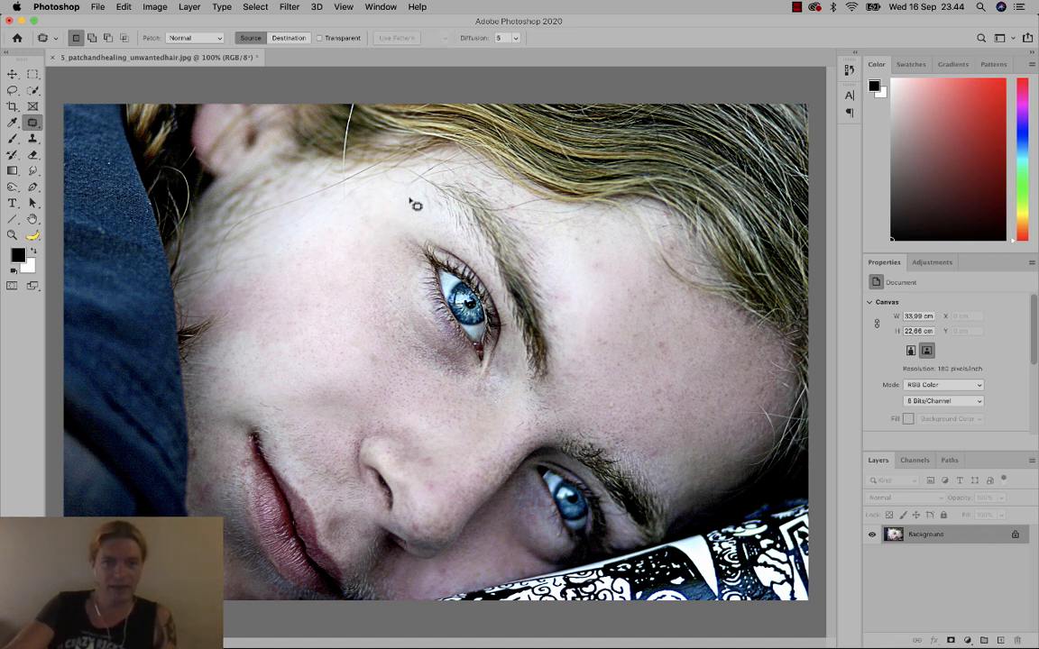
pyautogui.moveTo(412, 191)
pyautogui.mouseDown()
pyautogui.moveTo(390, 205)
pyautogui.moveTo(407, 194)
pyautogui.moveTo(395, 210)
pyautogui.moveTo(397, 238)
pyautogui.mouseUp()
pyautogui.click(397, 239)
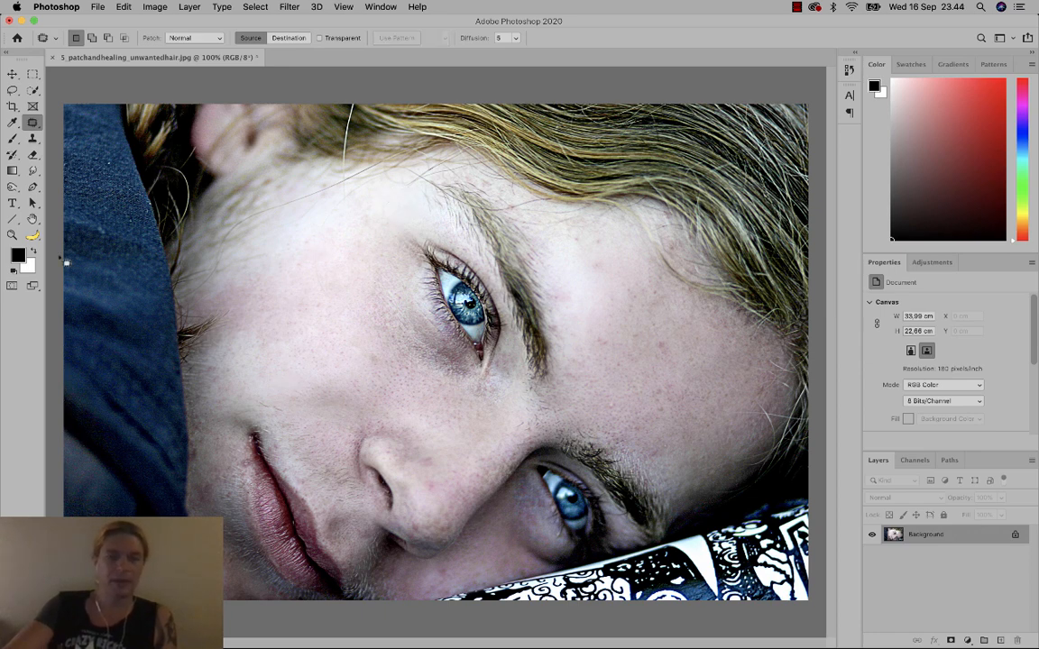
# Zoom in closely on the nose and bring the nostril into view.
pyautogui.press('z')
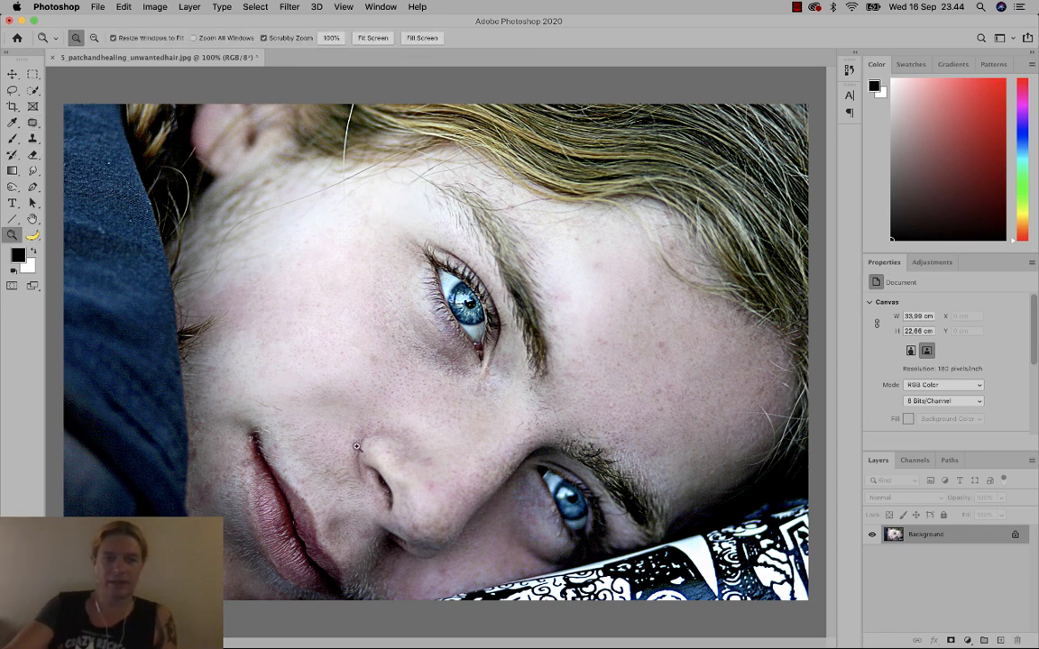
pyautogui.moveTo(356, 446); pyautogui.dragTo(316, 285)
pyautogui.moveTo(338, 434); pyautogui.dragTo(345, 236)
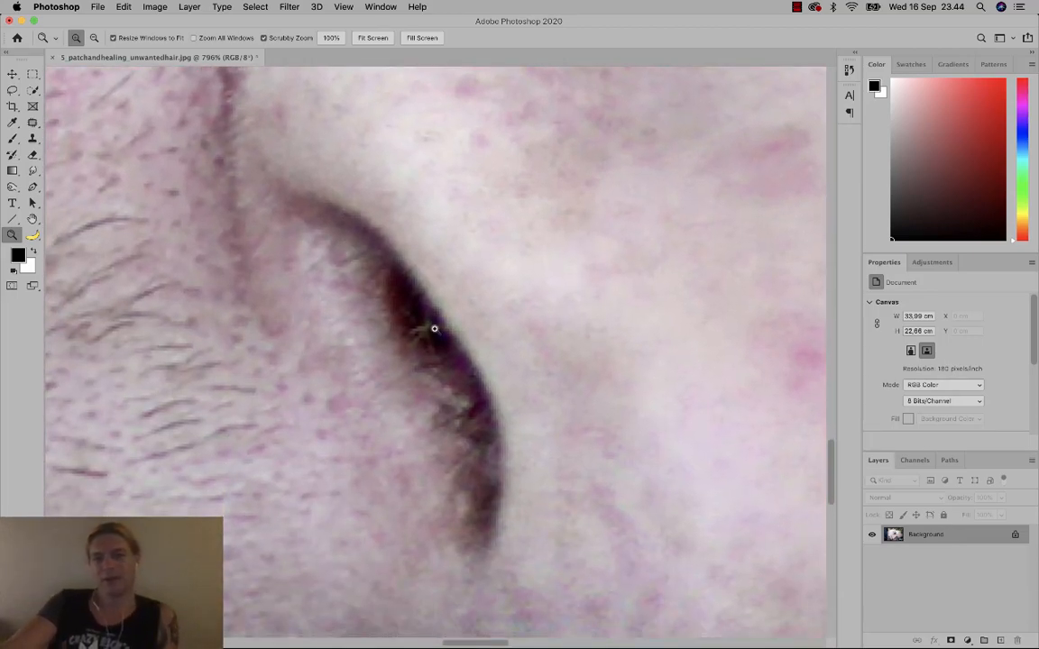
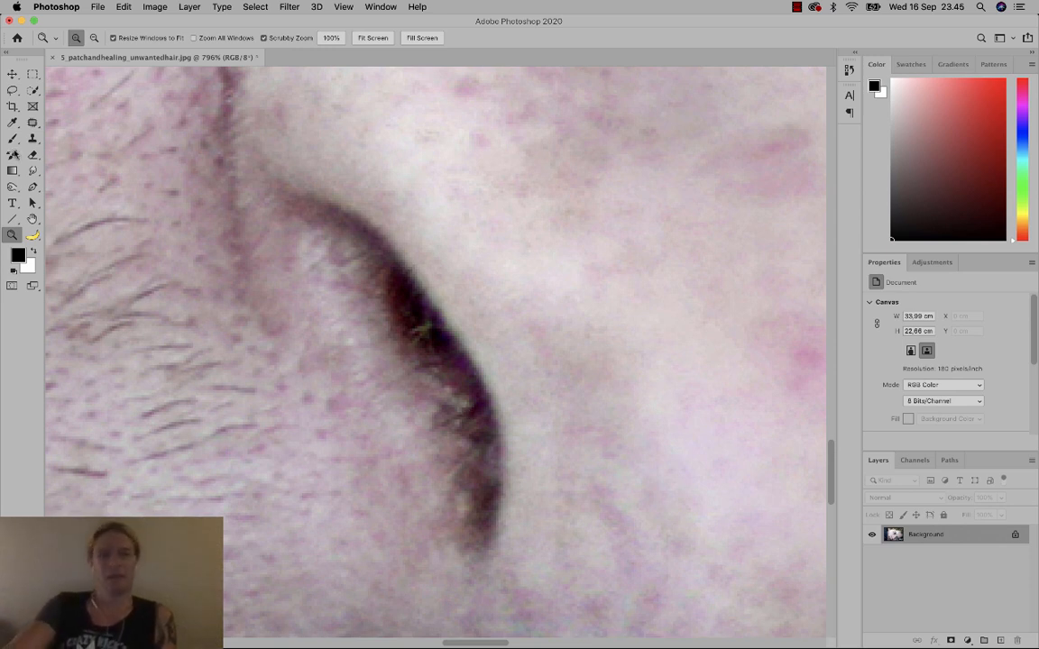
# Open the healing tools flyout in the toolbar to reveal the Patch Tool.
pyautogui.click(32, 123)
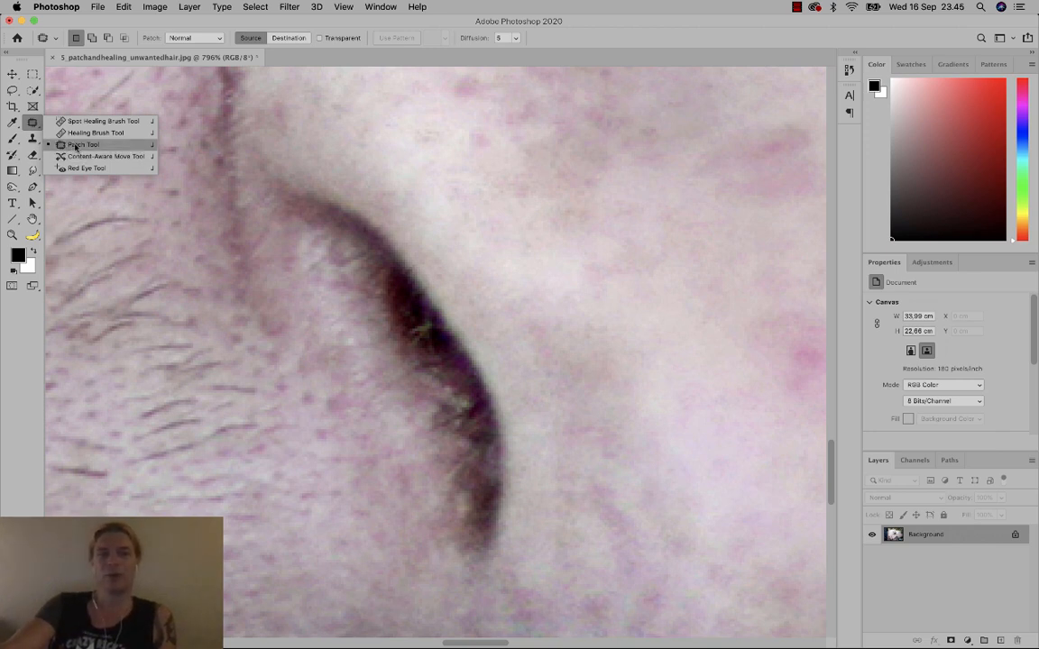
# With the Patch Tool, patch the light hairs beside the nostril crease using nearby clean skin.
pyautogui.click(82, 145)
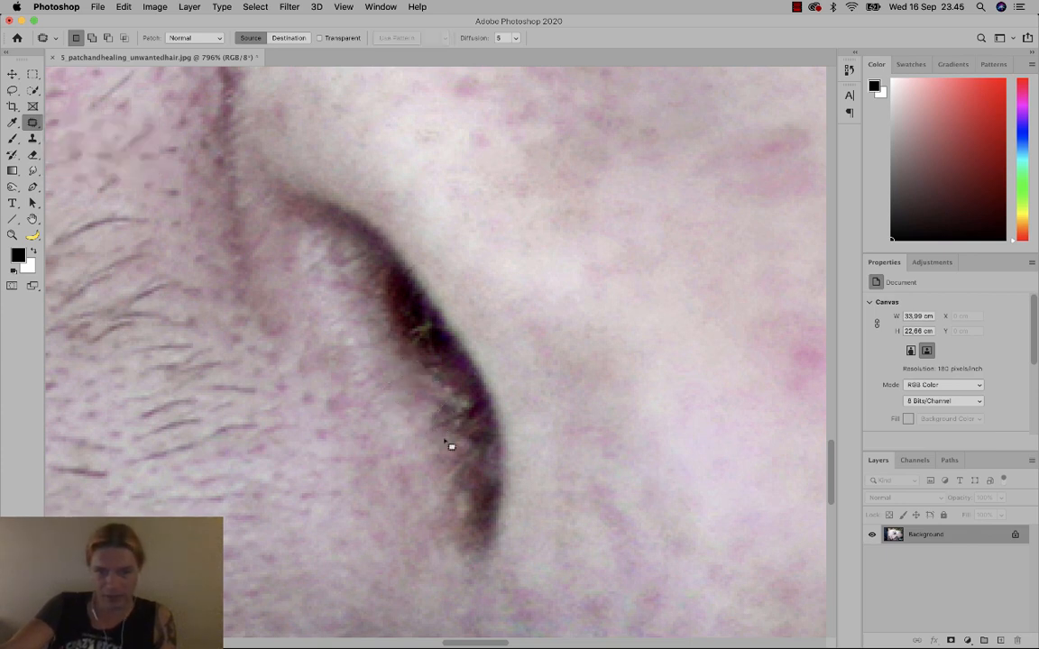
pyautogui.moveTo(444, 441)
pyautogui.mouseDown()
pyautogui.moveTo(454, 420)
pyautogui.moveTo(423, 421)
pyautogui.moveTo(442, 420)
pyautogui.moveTo(421, 435)
pyautogui.moveTo(450, 426)
pyautogui.moveTo(411, 426)
pyautogui.moveTo(457, 438)
pyautogui.mouseUp()
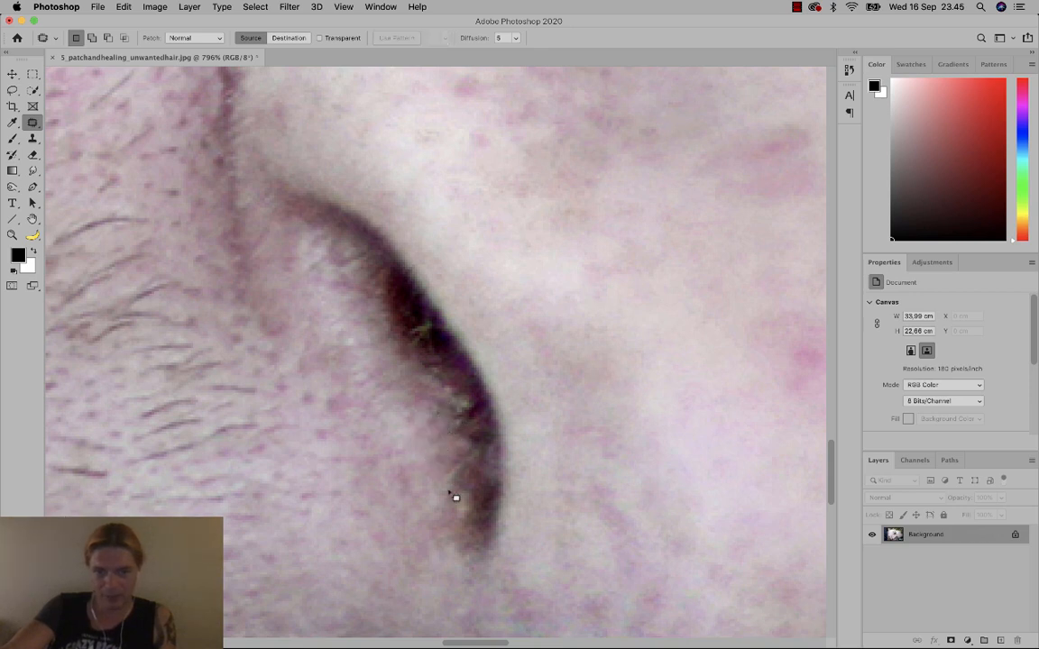
pyautogui.moveTo(450, 493)
pyautogui.mouseDown()
pyautogui.moveTo(458, 474)
pyautogui.moveTo(432, 481)
pyautogui.moveTo(451, 425)
pyautogui.moveTo(457, 433)
pyautogui.mouseUp()
pyautogui.moveTo(457, 433)
pyautogui.mouseDown()
pyautogui.moveTo(426, 443)
pyautogui.moveTo(434, 461)
pyautogui.mouseUp()
pyautogui.moveTo(373, 336)
pyautogui.mouseDown()
pyautogui.moveTo(362, 370)
pyautogui.moveTo(408, 392)
pyautogui.moveTo(417, 379)
pyautogui.moveTo(383, 372)
pyautogui.moveTo(379, 413)
pyautogui.mouseUp()
pyautogui.click(424, 444)
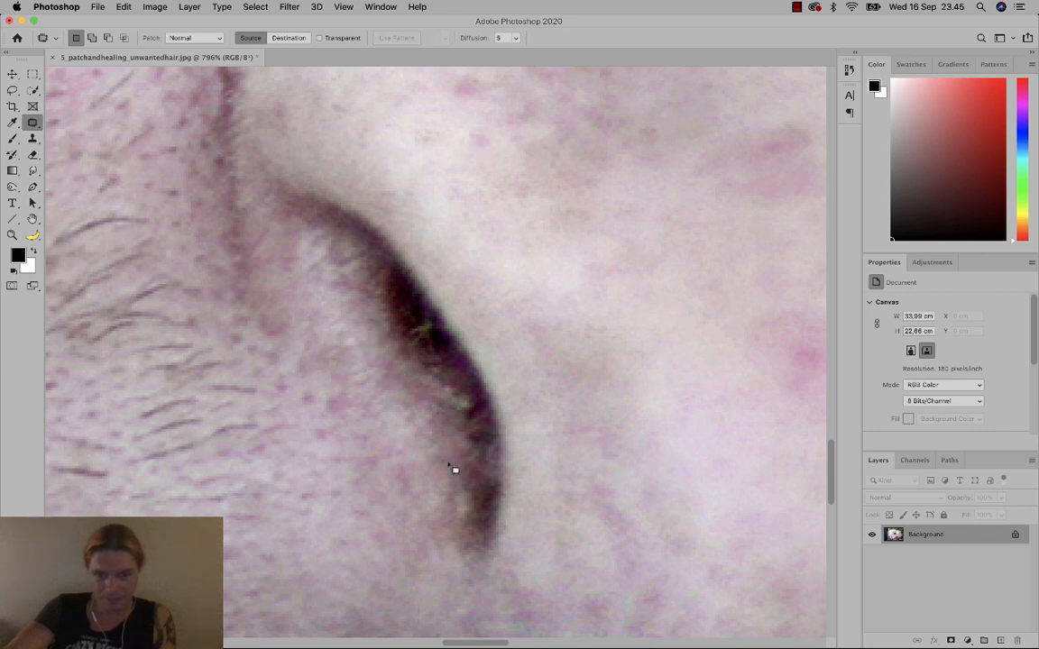
pyautogui.moveTo(449, 465)
pyautogui.mouseDown()
pyautogui.moveTo(450, 517)
pyautogui.moveTo(455, 468)
pyautogui.moveTo(439, 515)
pyautogui.mouseUp()
pyautogui.click(439, 514)
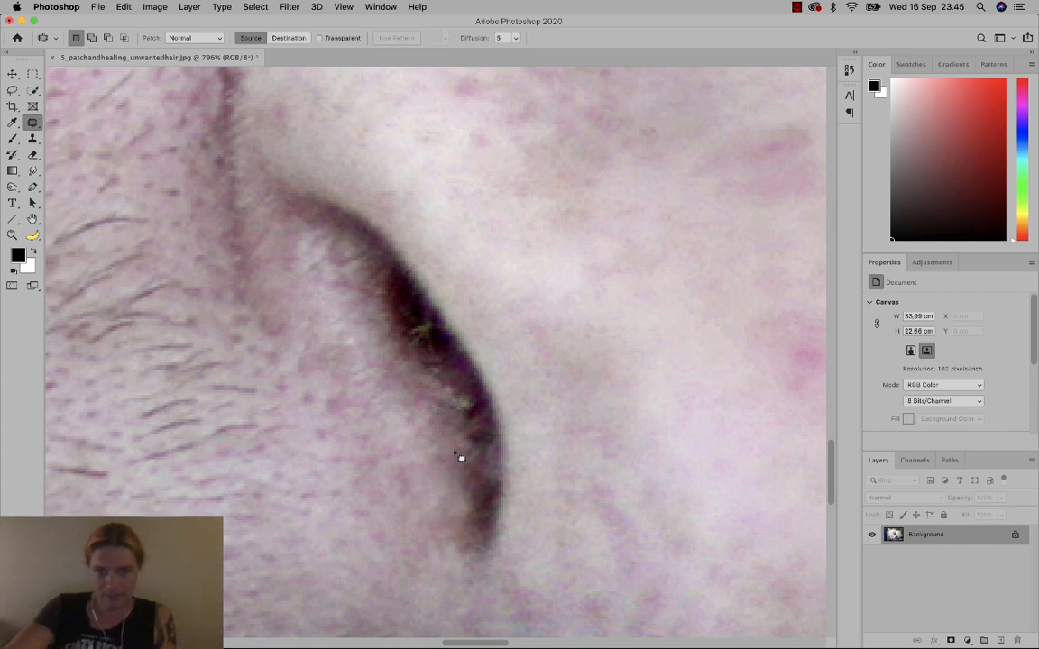
# Patch the remaining small hair spots along the crease, deselecting after each patch.
pyautogui.moveTo(463, 471)
pyautogui.mouseDown()
pyautogui.moveTo(452, 463)
pyautogui.moveTo(447, 482)
pyautogui.mouseUp()
pyautogui.click(445, 471)
pyautogui.moveTo(385, 372); pyautogui.dragTo(389, 374)
pyautogui.moveTo(394, 388); pyautogui.dragTo(399, 434)
pyautogui.click(403, 432)
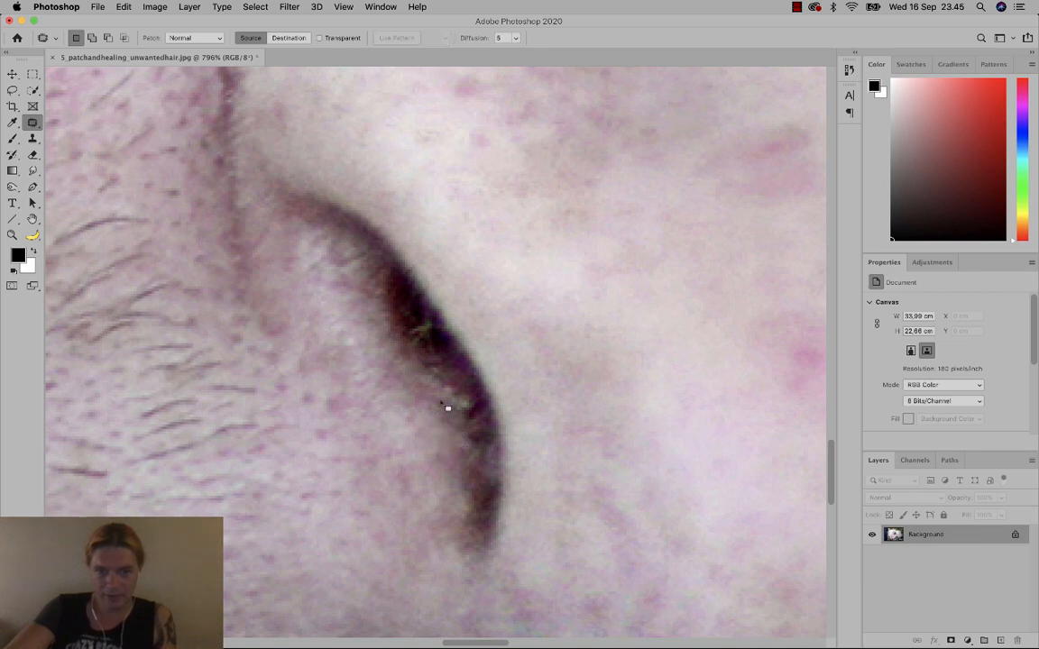
pyautogui.moveTo(455, 411); pyautogui.dragTo(404, 446)
pyautogui.click(428, 452)
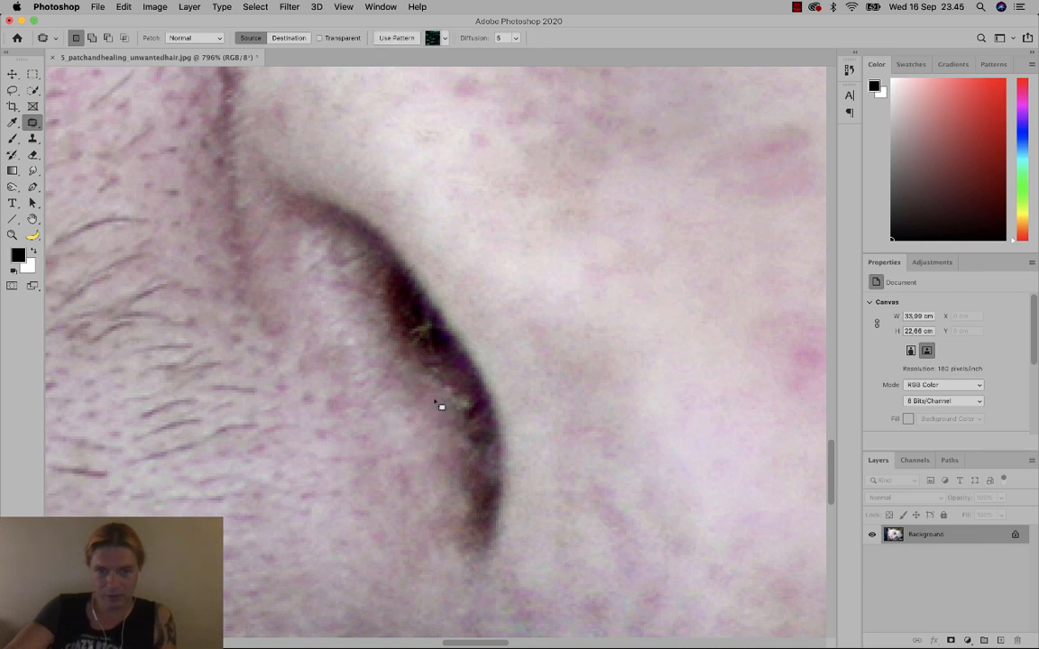
pyautogui.moveTo(435, 402)
pyautogui.mouseDown()
pyautogui.moveTo(413, 404)
pyautogui.moveTo(408, 420)
pyautogui.mouseUp()
pyautogui.click(394, 373)
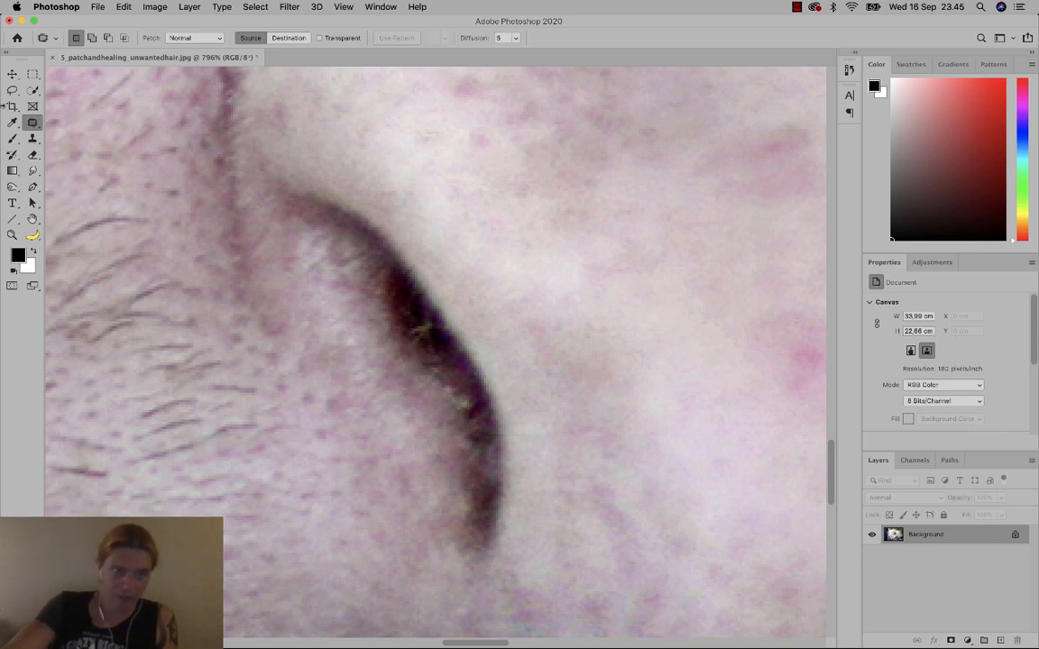
# Clone clean skin over the crease with a 3 px Clone Stamp brush, then choose the Dodge tool.
pyautogui.click(32, 138)
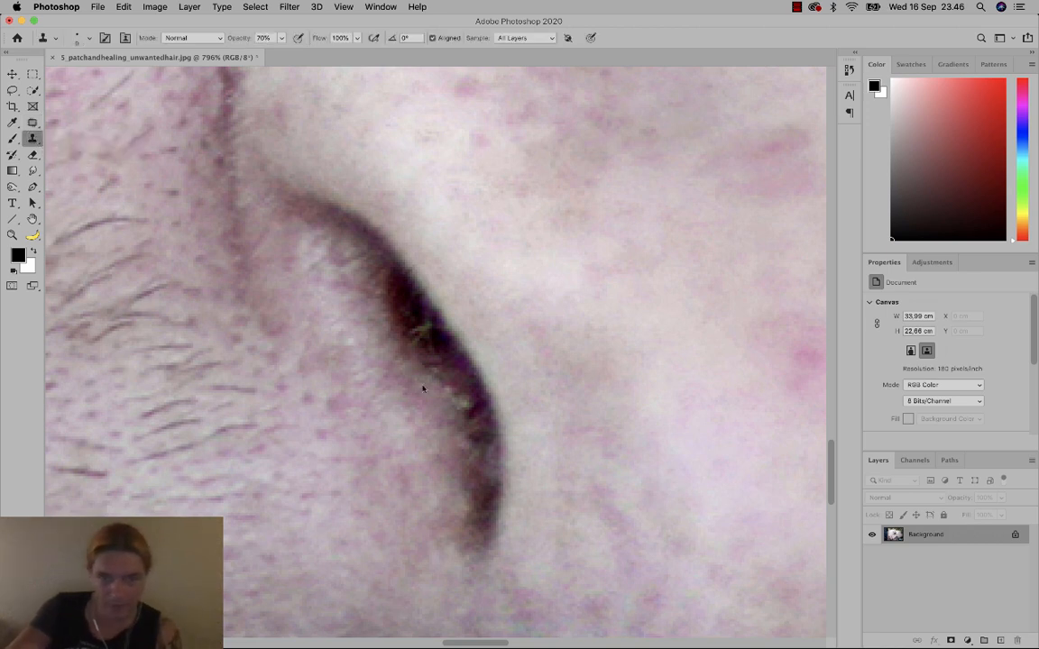
pyautogui.rightClick(474, 372)
pyautogui.moveTo(422, 388)
pyautogui.mouseDown()
pyautogui.moveTo(474, 371)
pyautogui.moveTo(518, 397)
pyautogui.mouseUp()
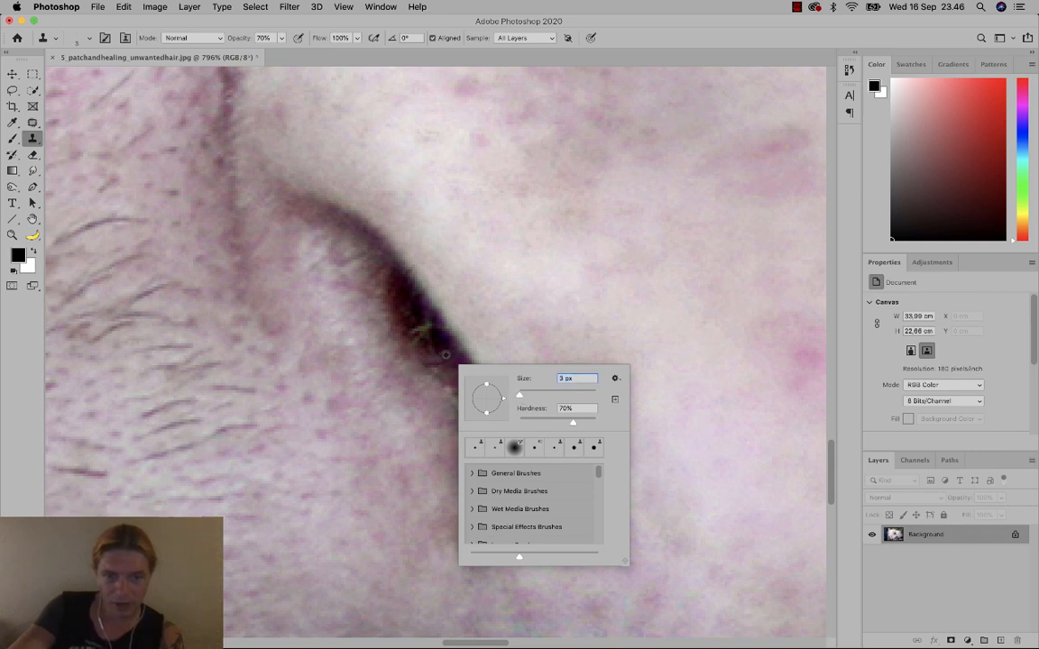
pyautogui.click(445, 355)
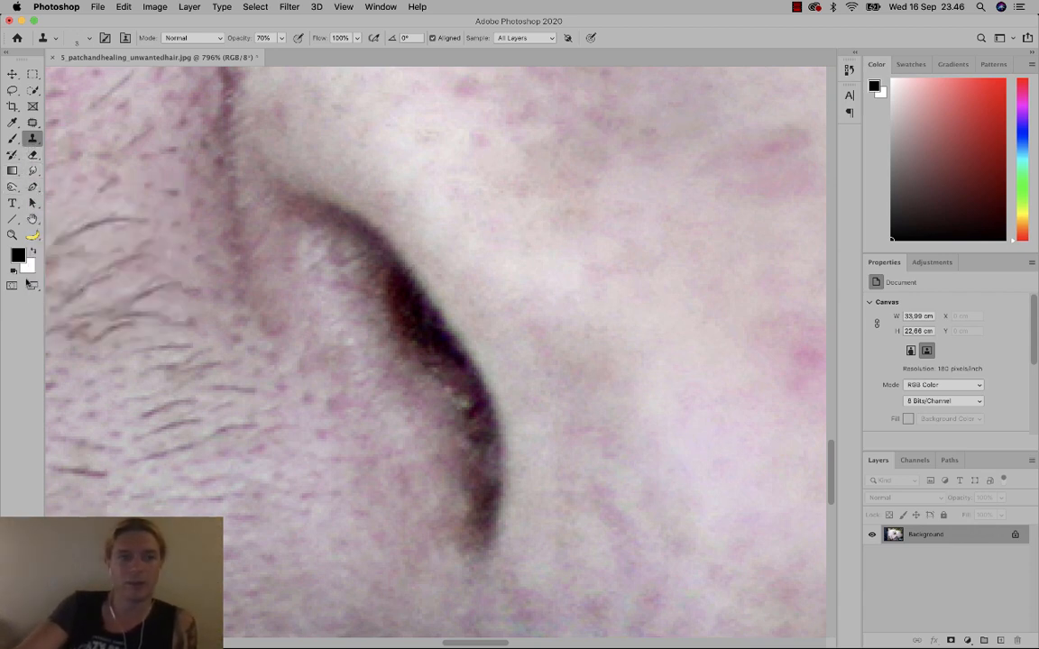
pyautogui.click(12, 186)
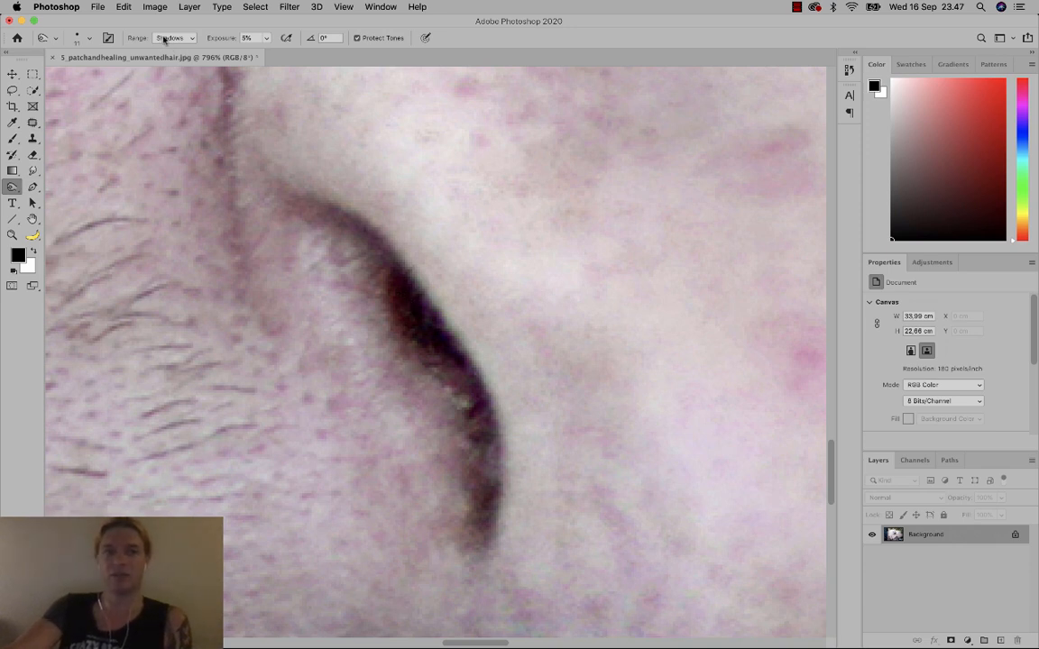
pyautogui.click(165, 39)
pyautogui.click(165, 39)
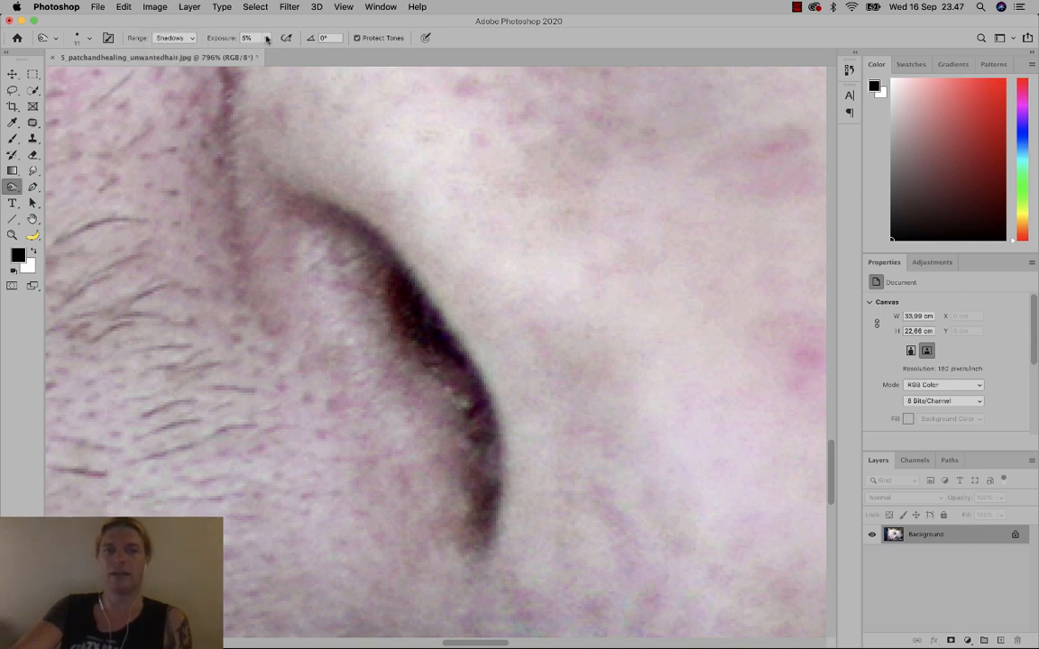
pyautogui.moveTo(267, 39); pyautogui.dragTo(319, 55)
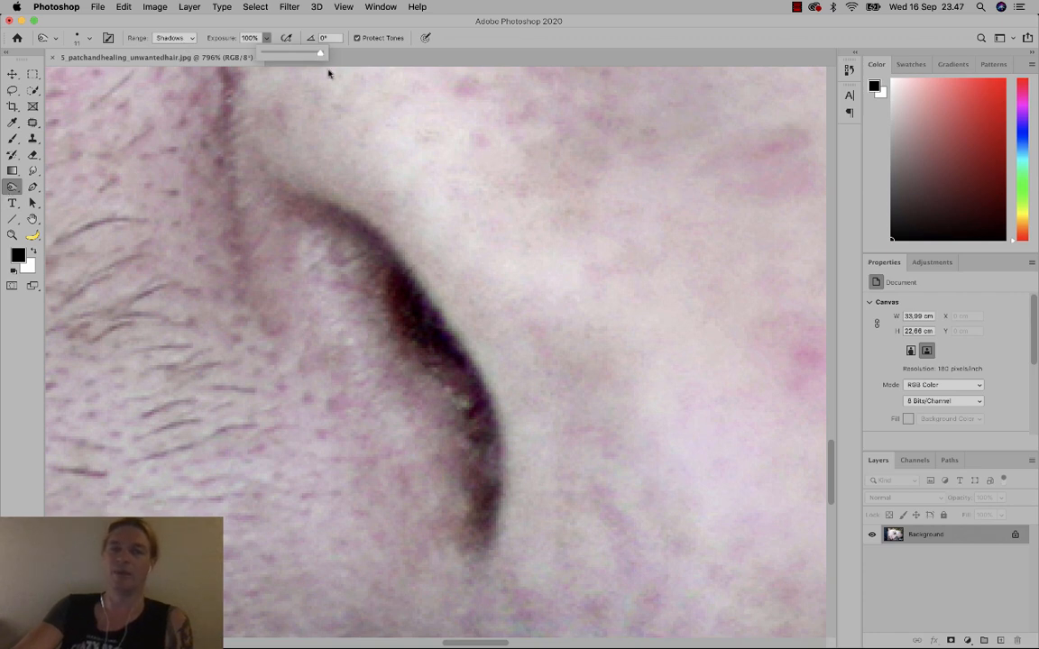
pyautogui.moveTo(289, 53); pyautogui.dragTo(265, 56)
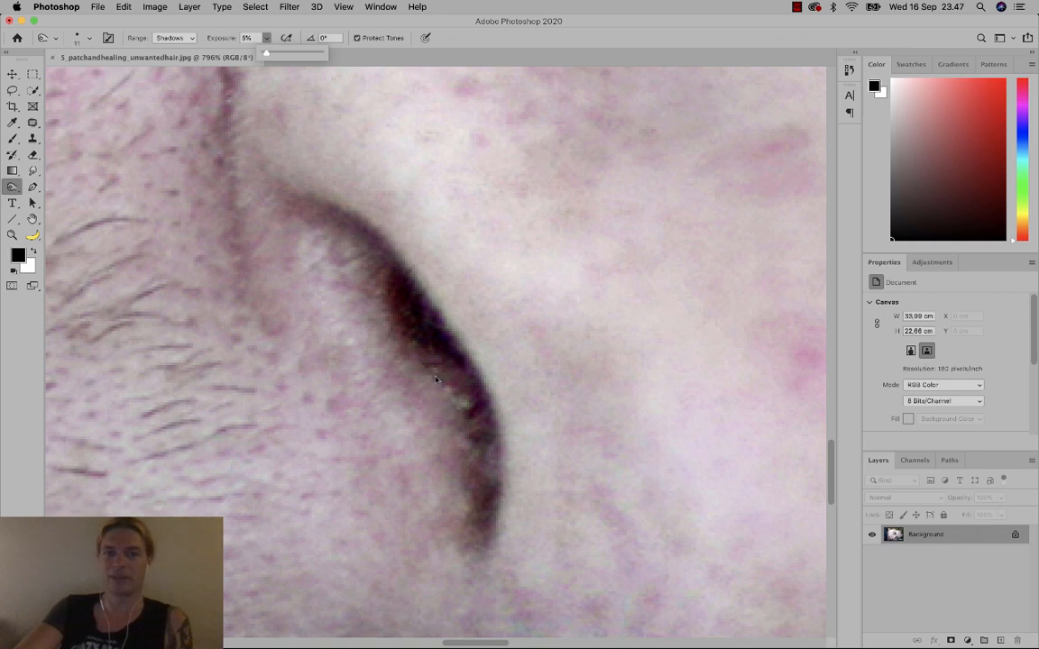
pyautogui.click(410, 294)
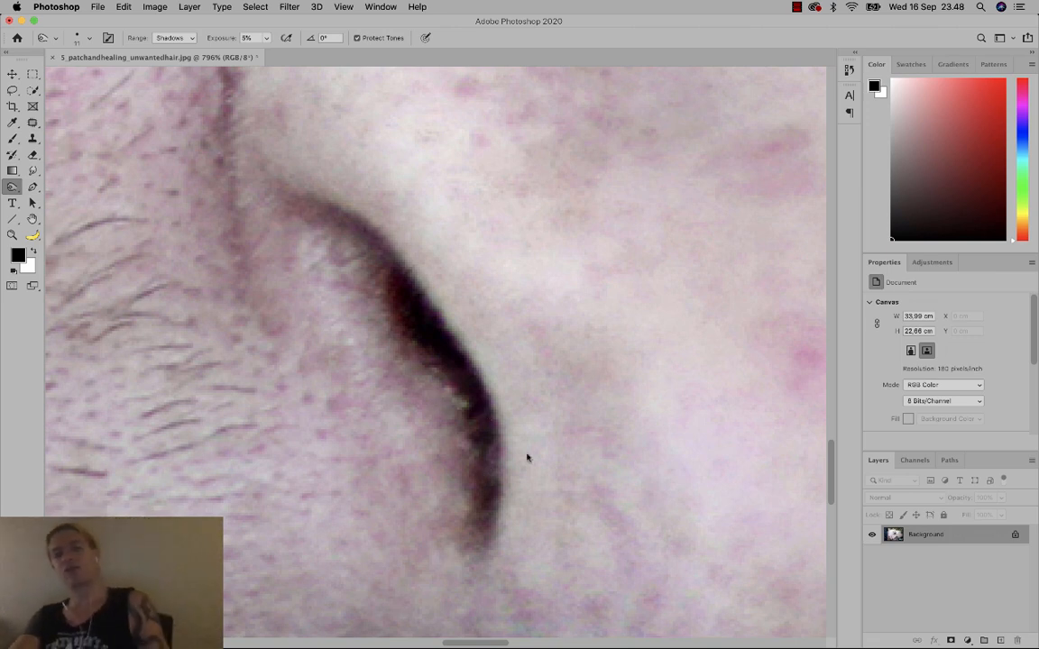
# Pan and zoom out until the whole face fits on screen.
pyautogui.press('space')
pyautogui.moveTo(539, 479); pyautogui.dragTo(498, 255)
pyautogui.press('super+minus')
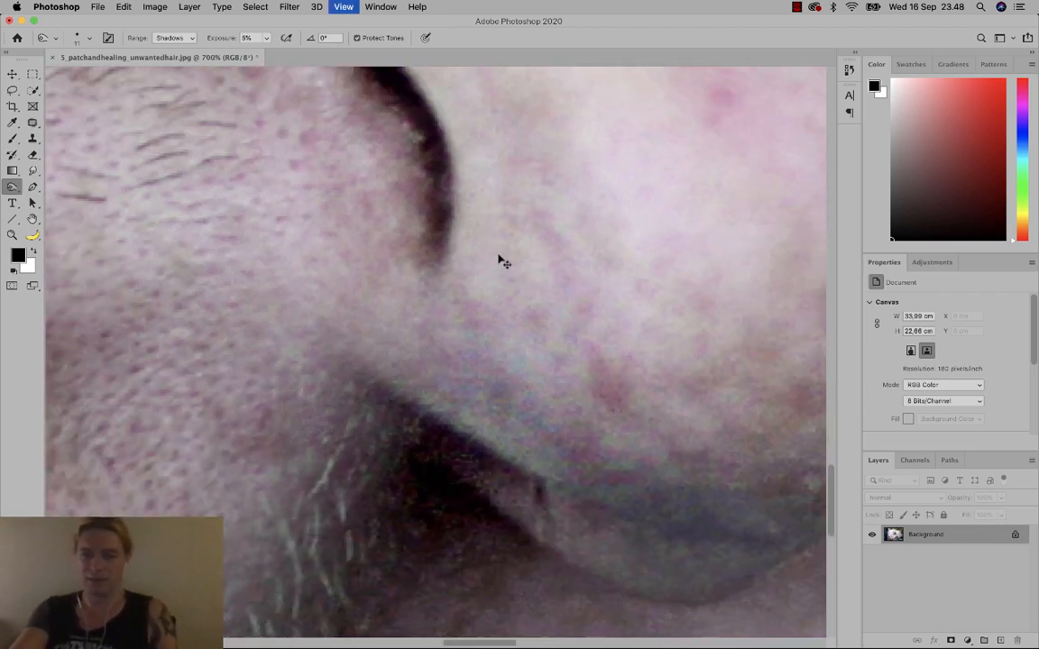
pyautogui.press('super+minus')
pyautogui.press('super+minus')
pyautogui.press('super+minus')
pyautogui.press('super+minus')
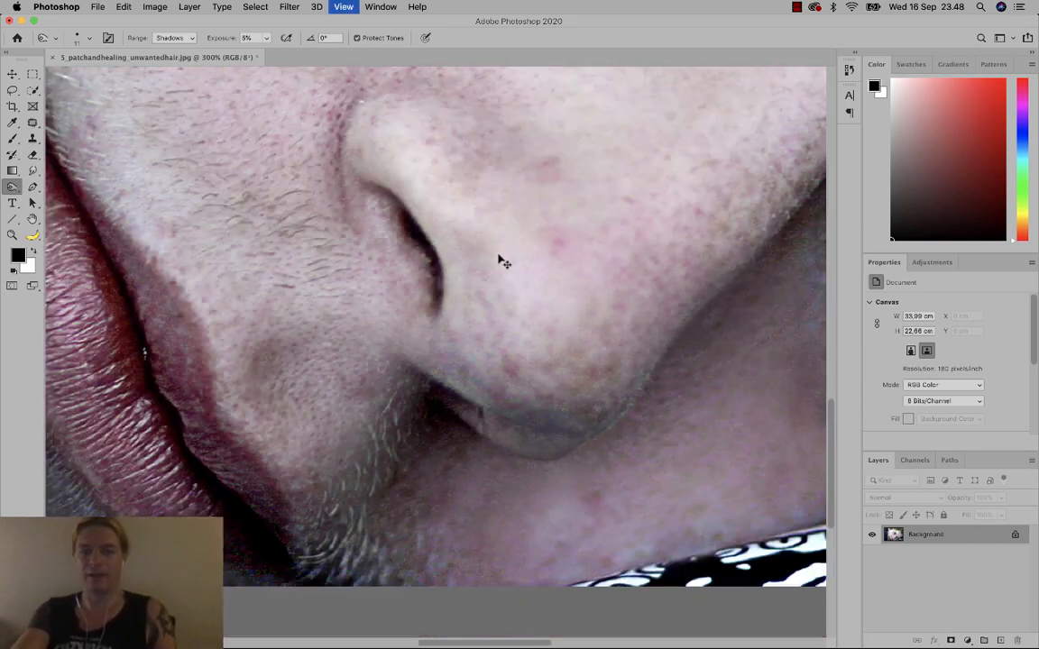
pyautogui.press('super+0')
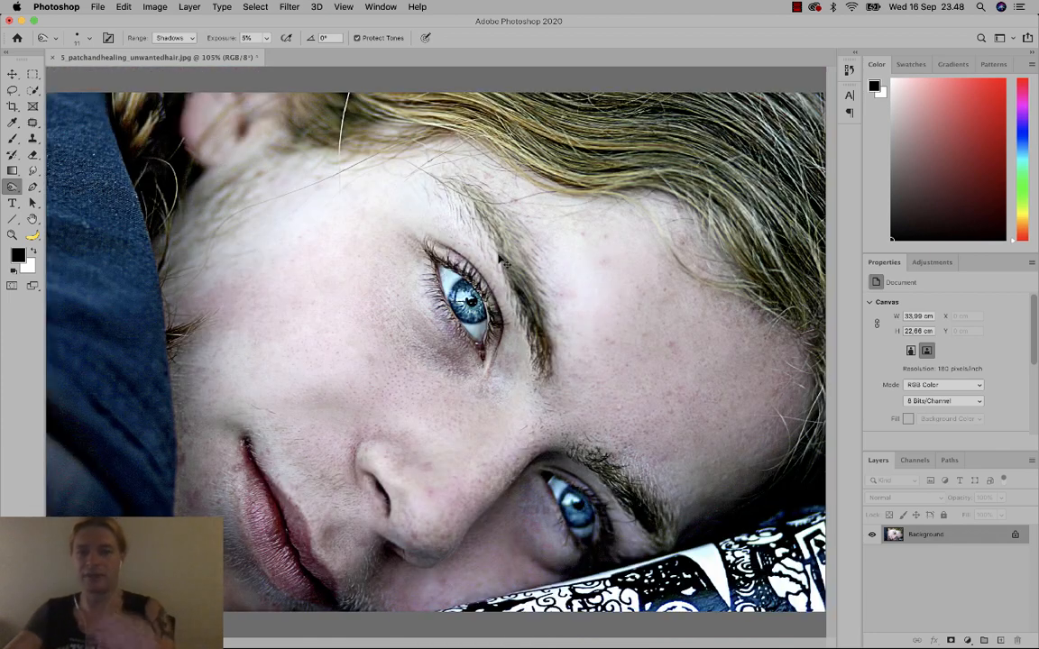